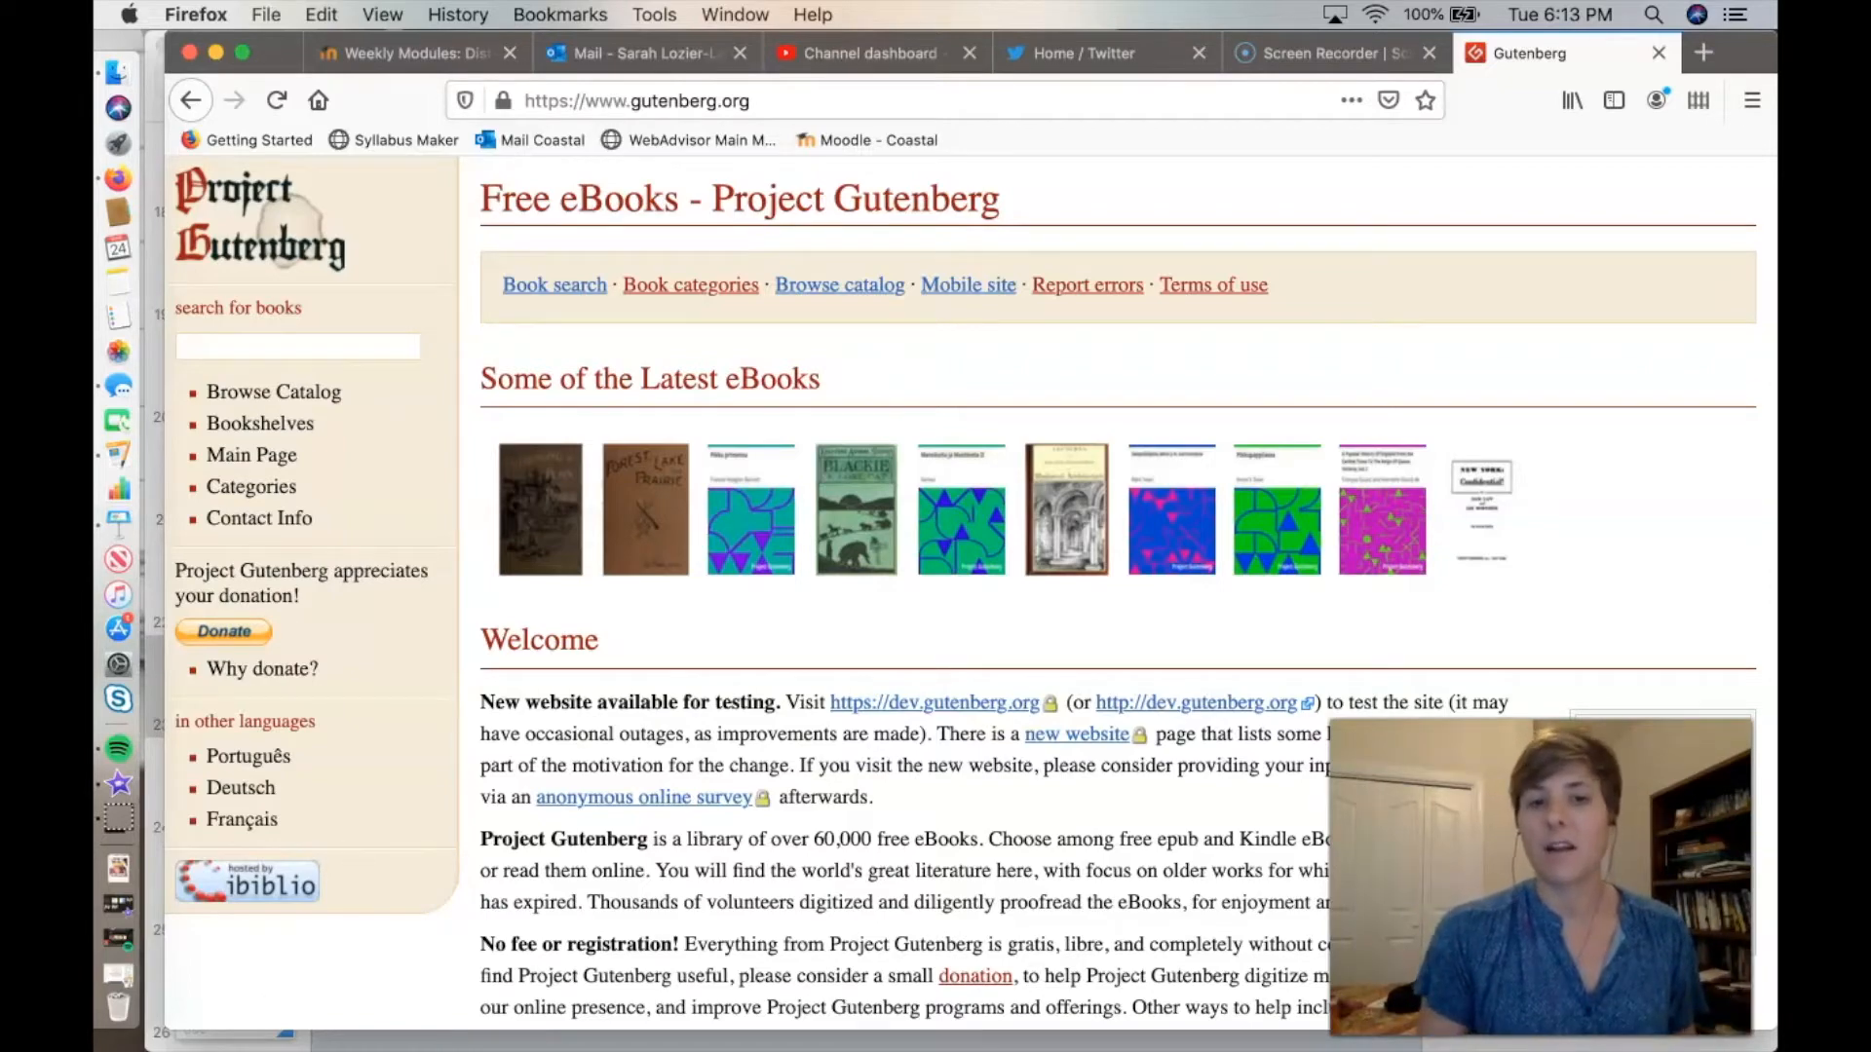
# Read the Welcome section of the Project Gutenberg home page, including the sentence on the size of its free eBook library.
pyautogui.scroll(-5, 970, 593)
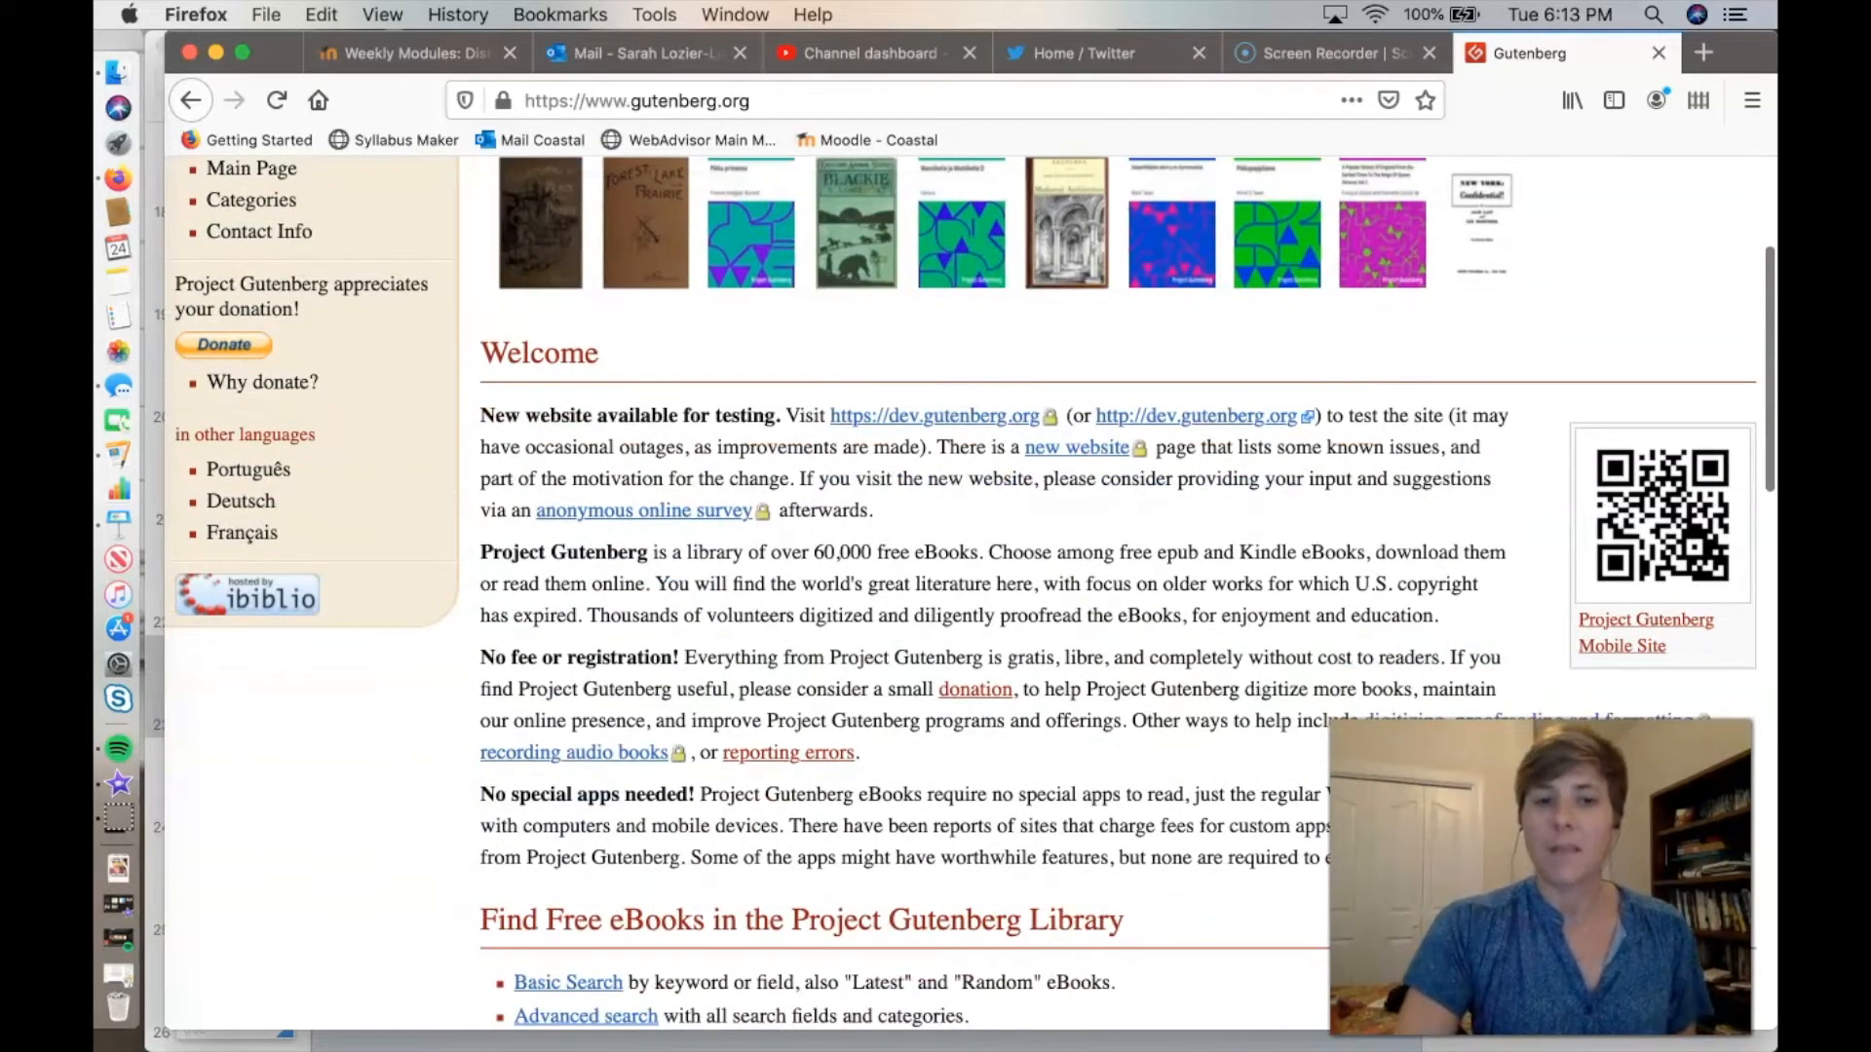
pyautogui.moveTo(481, 552); pyautogui.dragTo(987, 552)
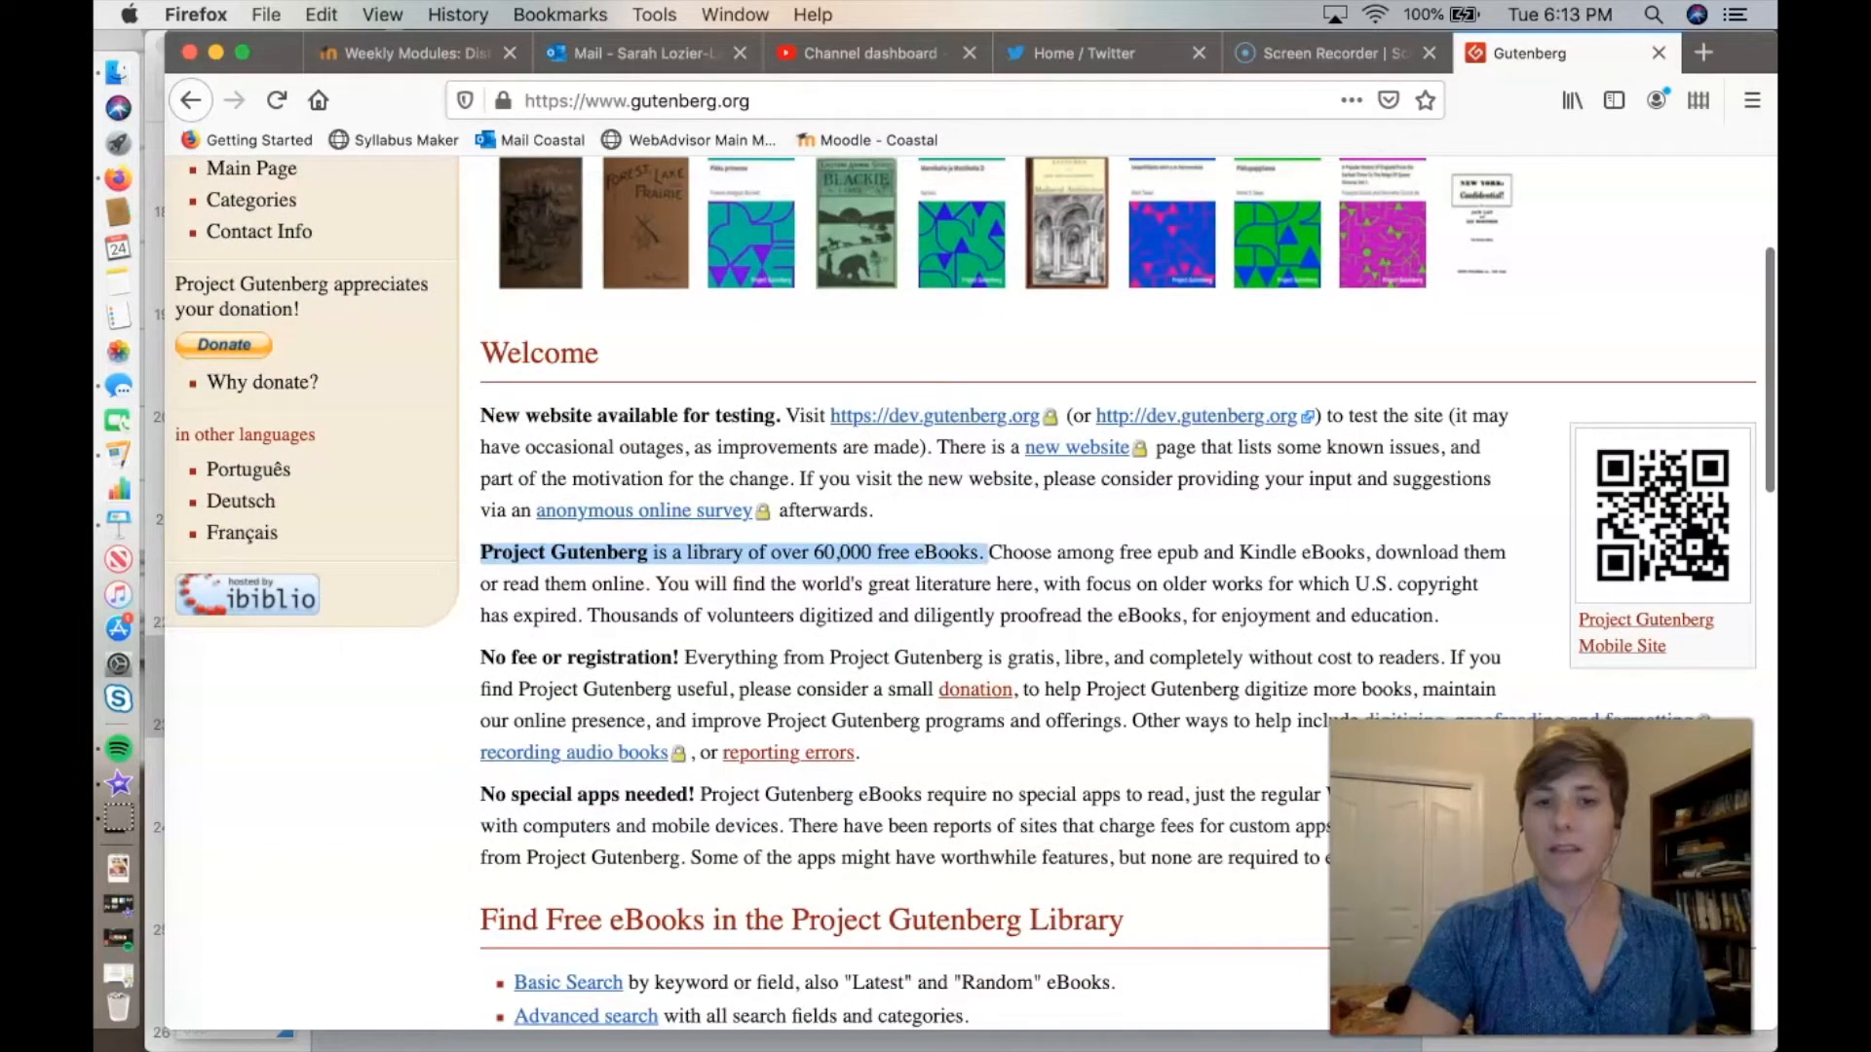
pyautogui.scroll(-1, 971, 594)
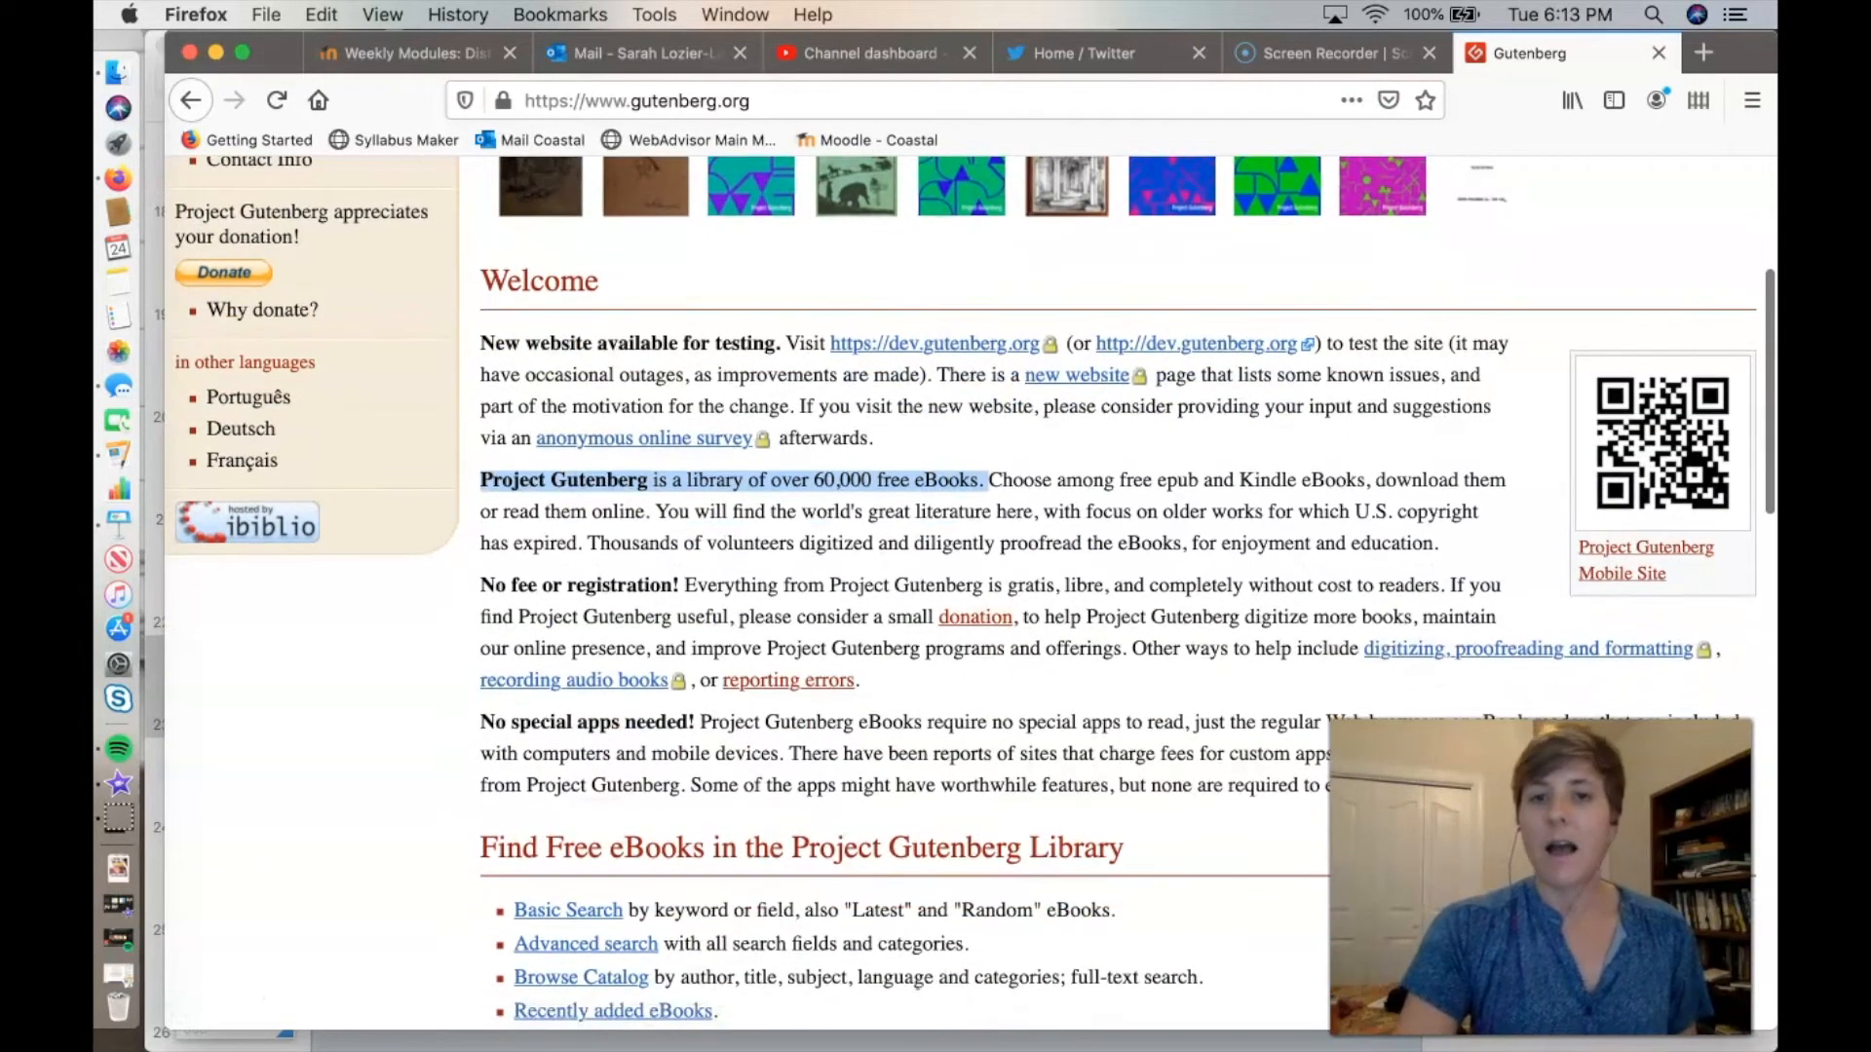
pyautogui.click(987, 552)
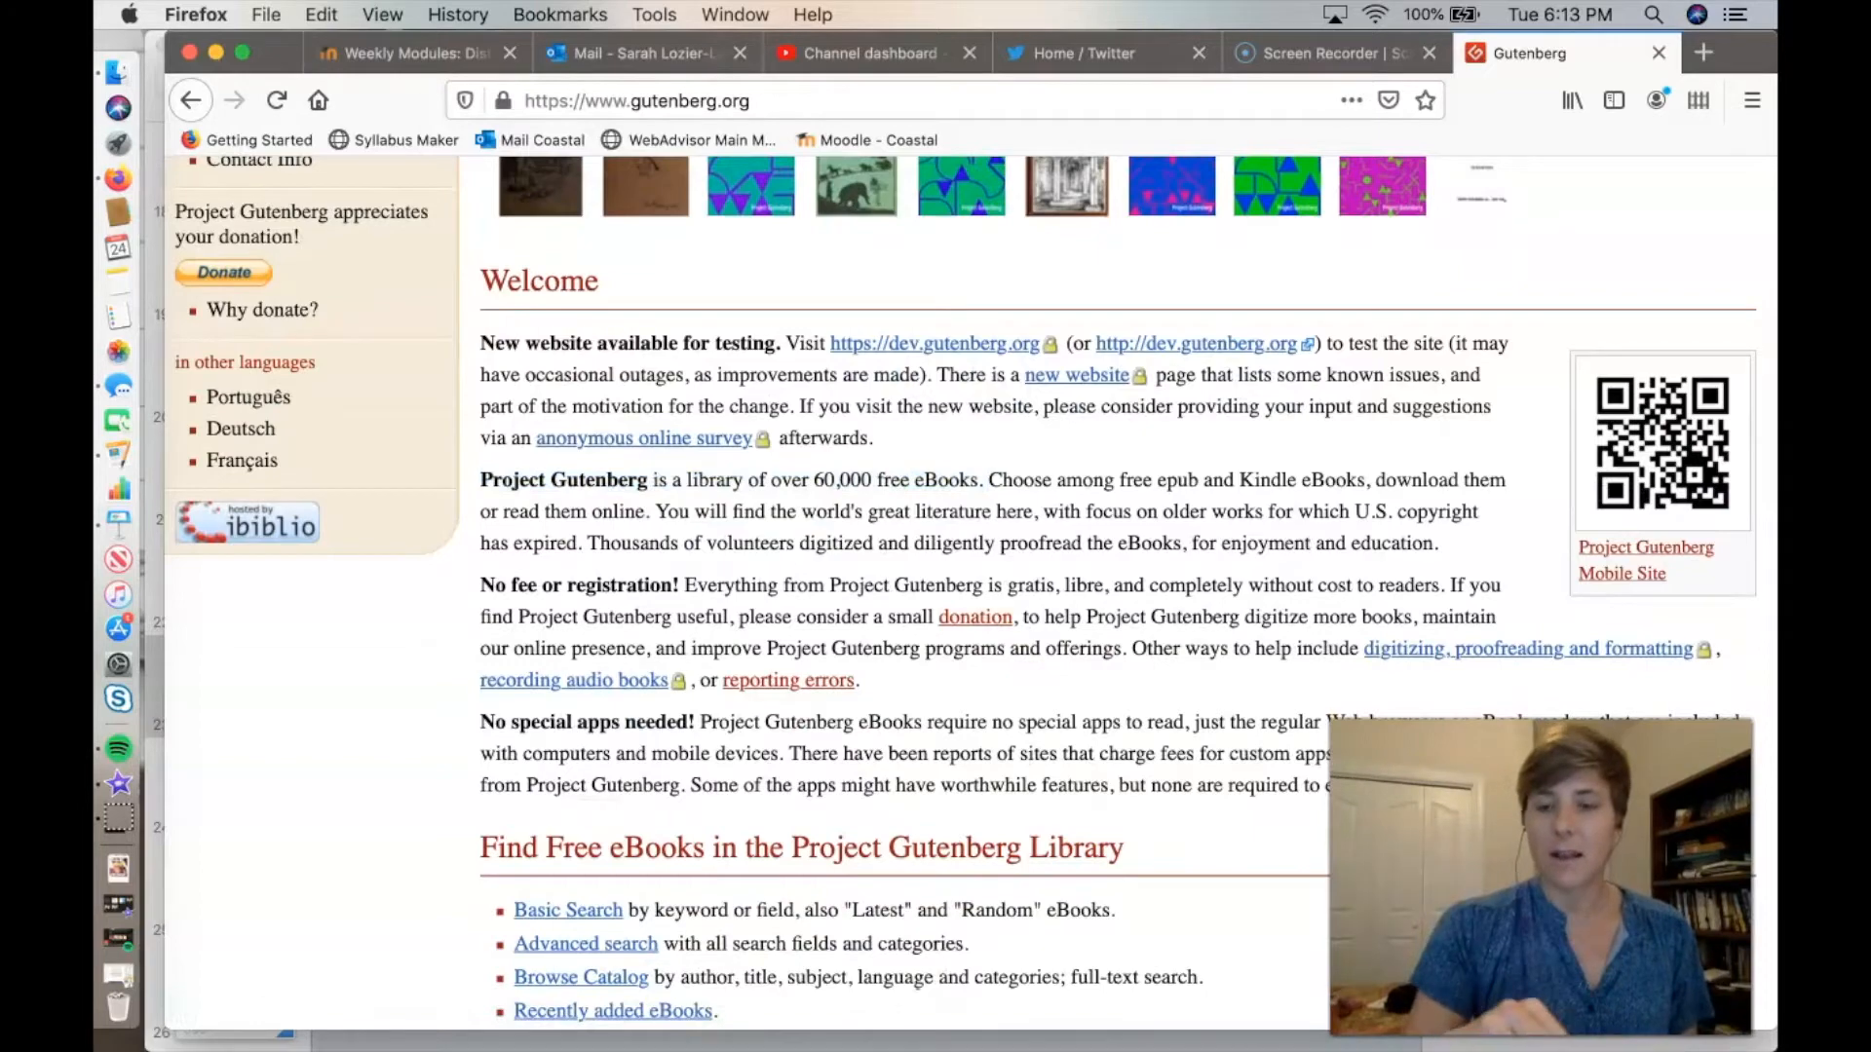
pyautogui.scroll(3, 971, 594)
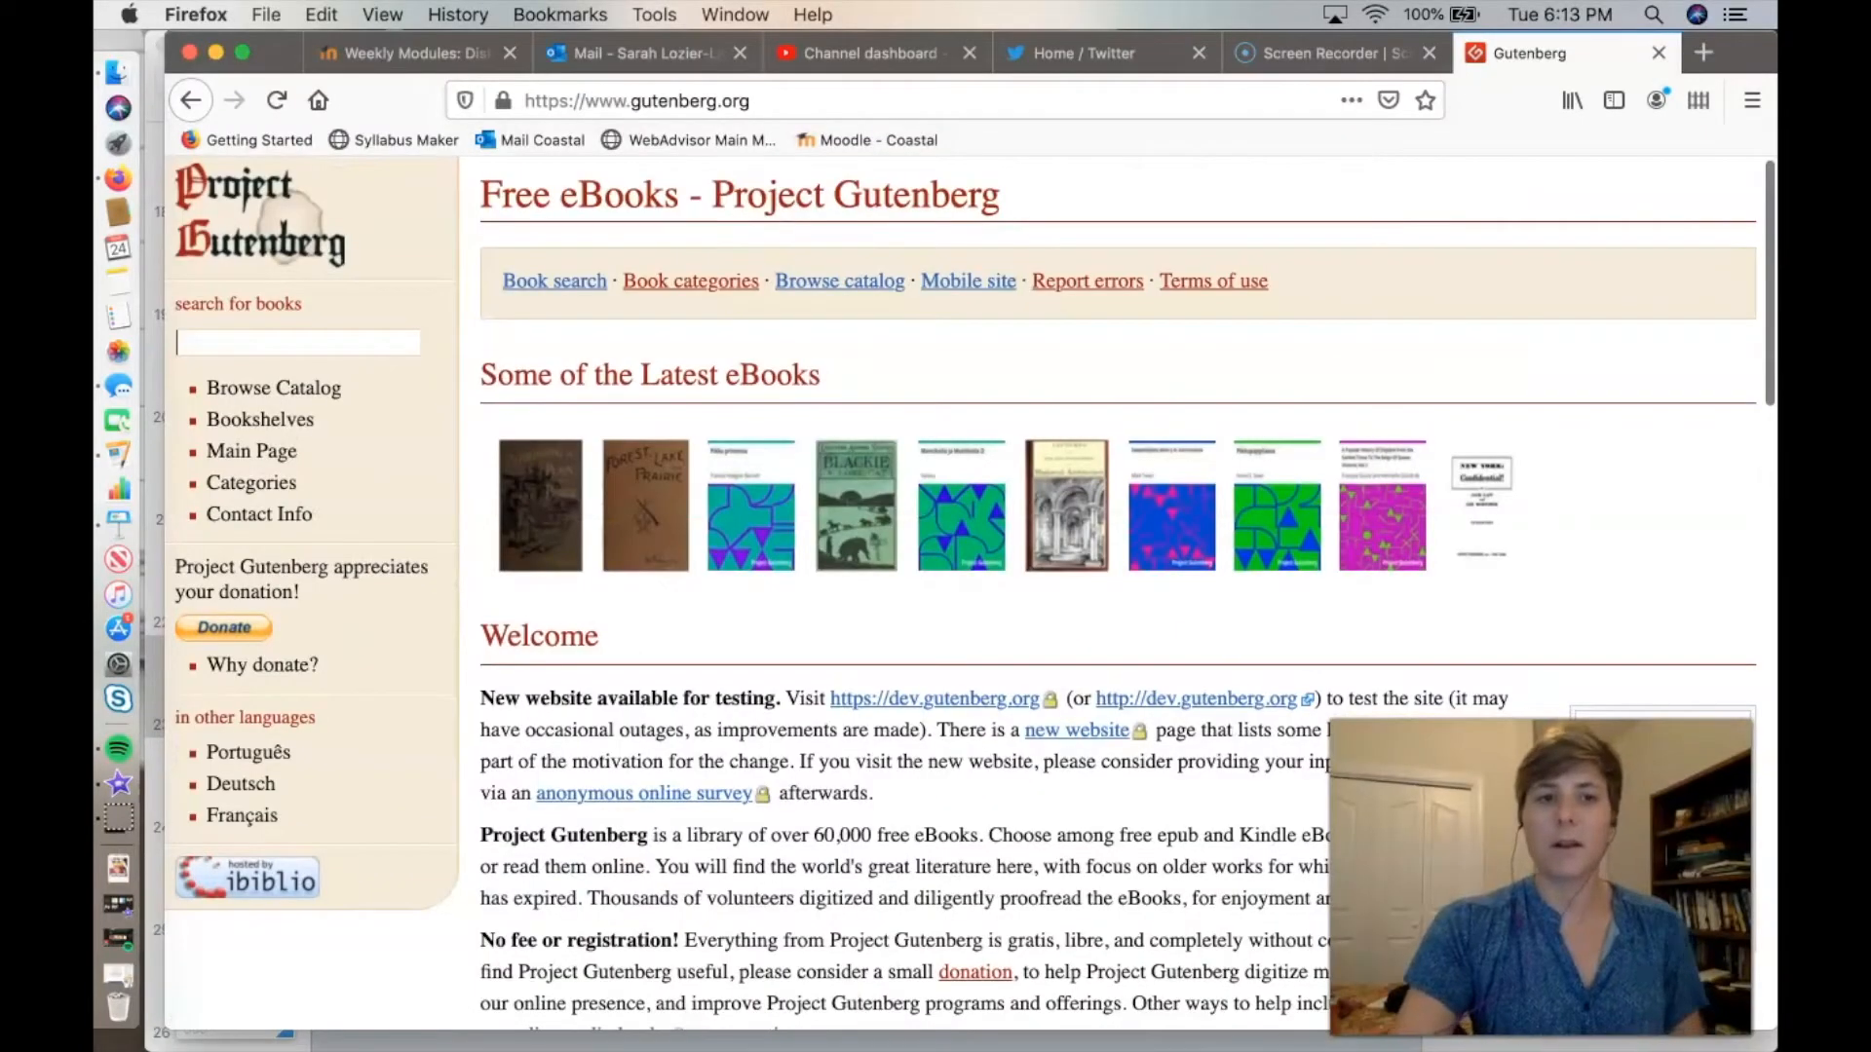
# Search the Project Gutenberg books for Frankenstein.
pyautogui.write('Frank')
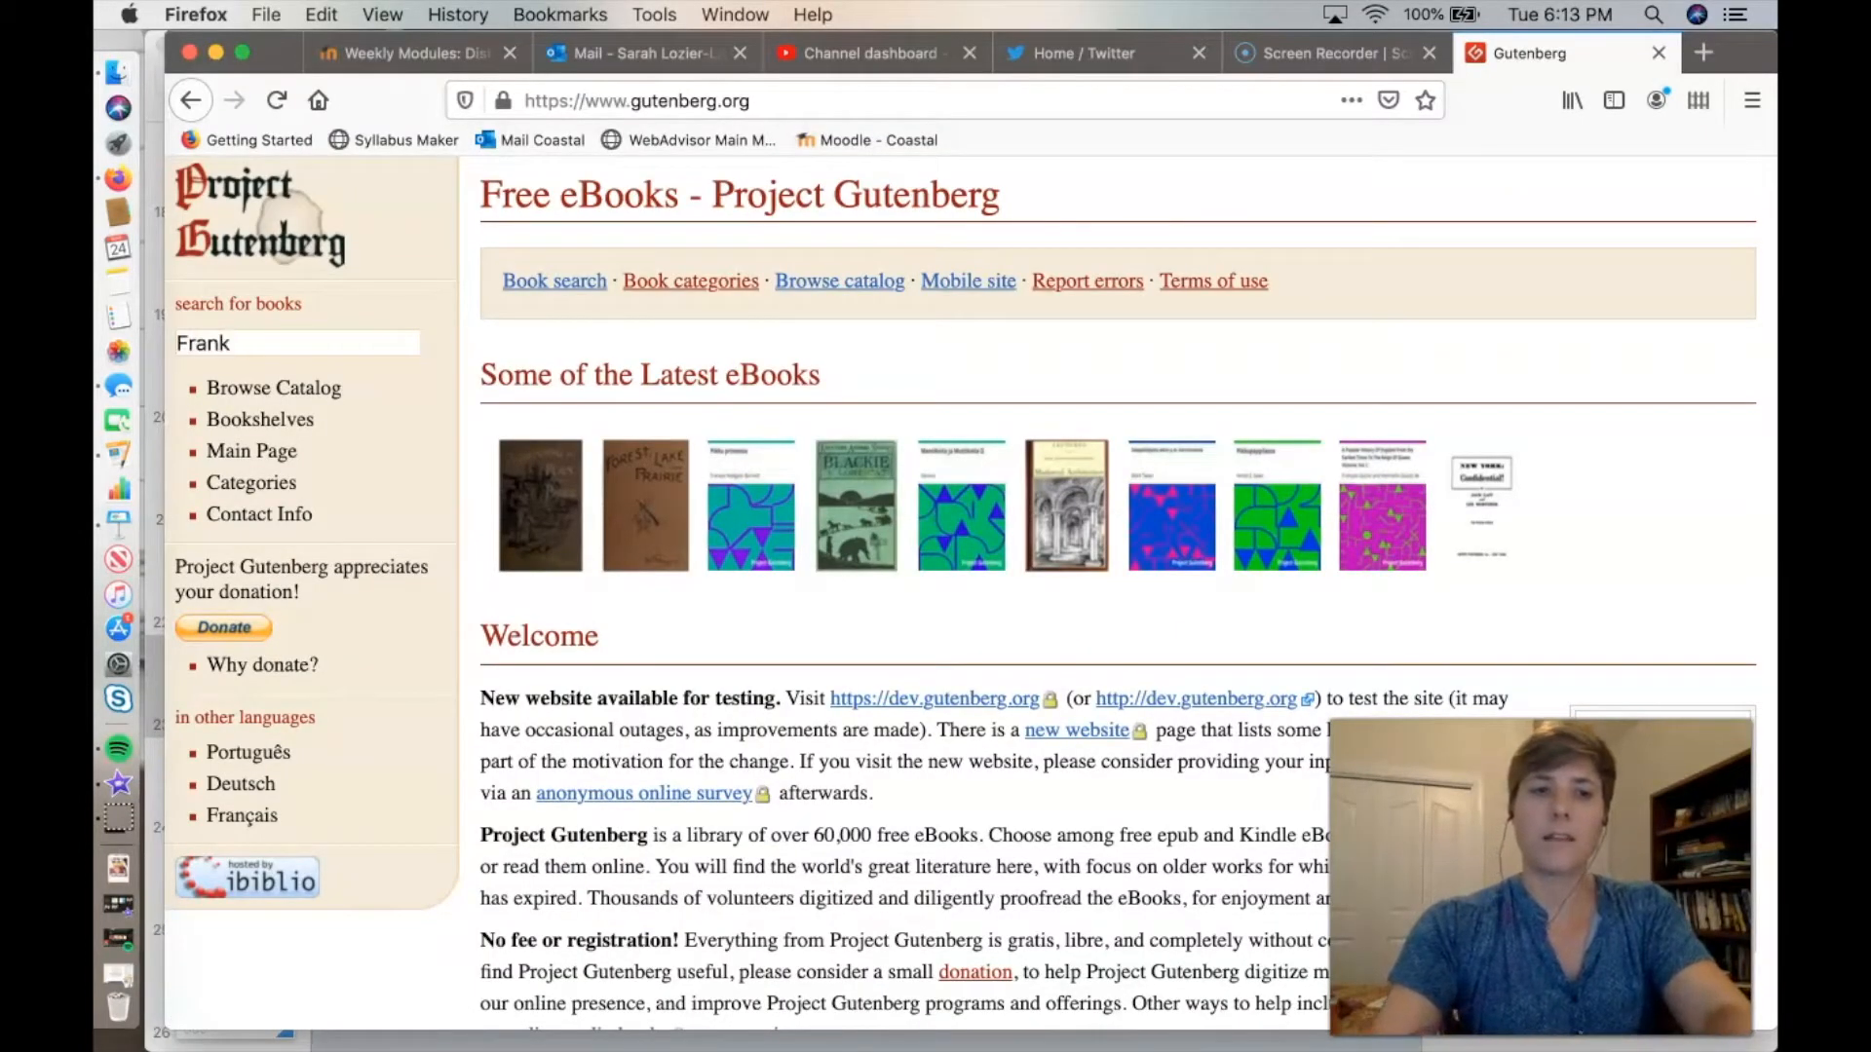
pyautogui.write('enstein')
pyautogui.press('Return')
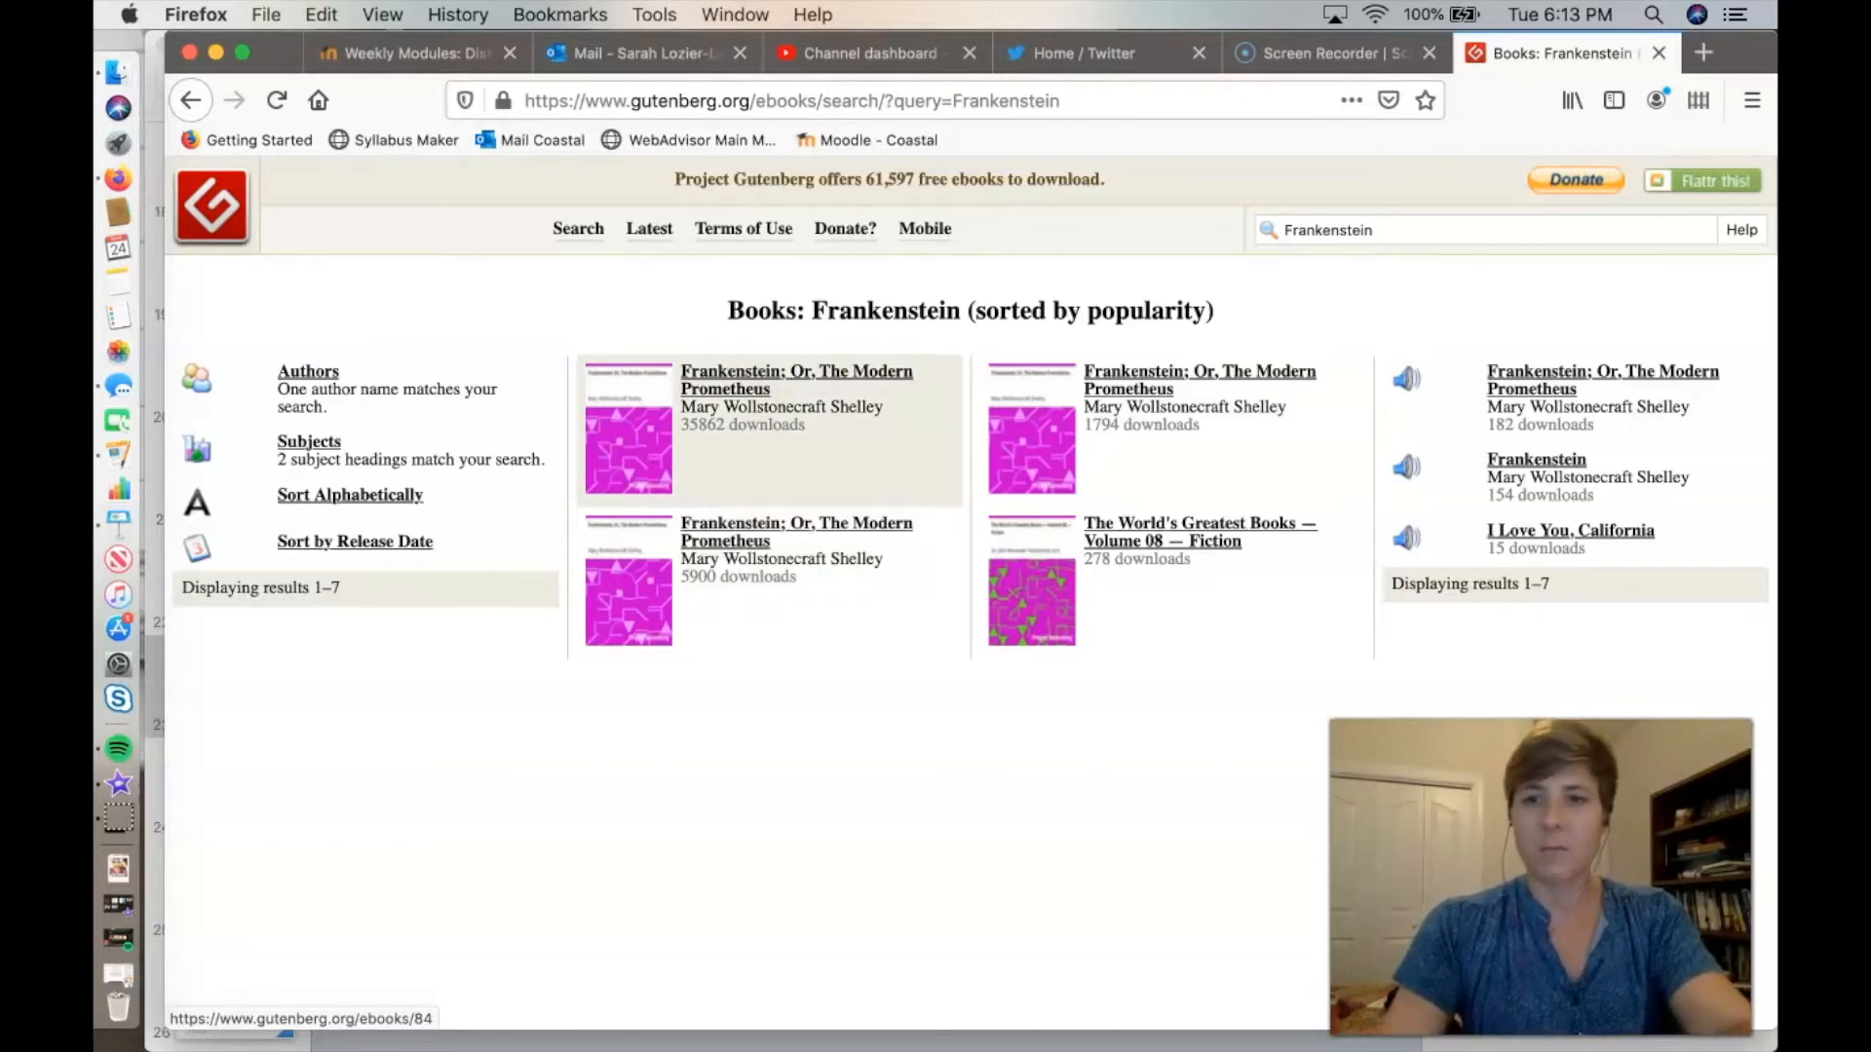
# Open the Plain Text UTF-8 version of the most downloaded Frankenstein; Or, The Modern Prometheus by Mary Wollstonecraft Shelley.
pyautogui.click(796, 390)
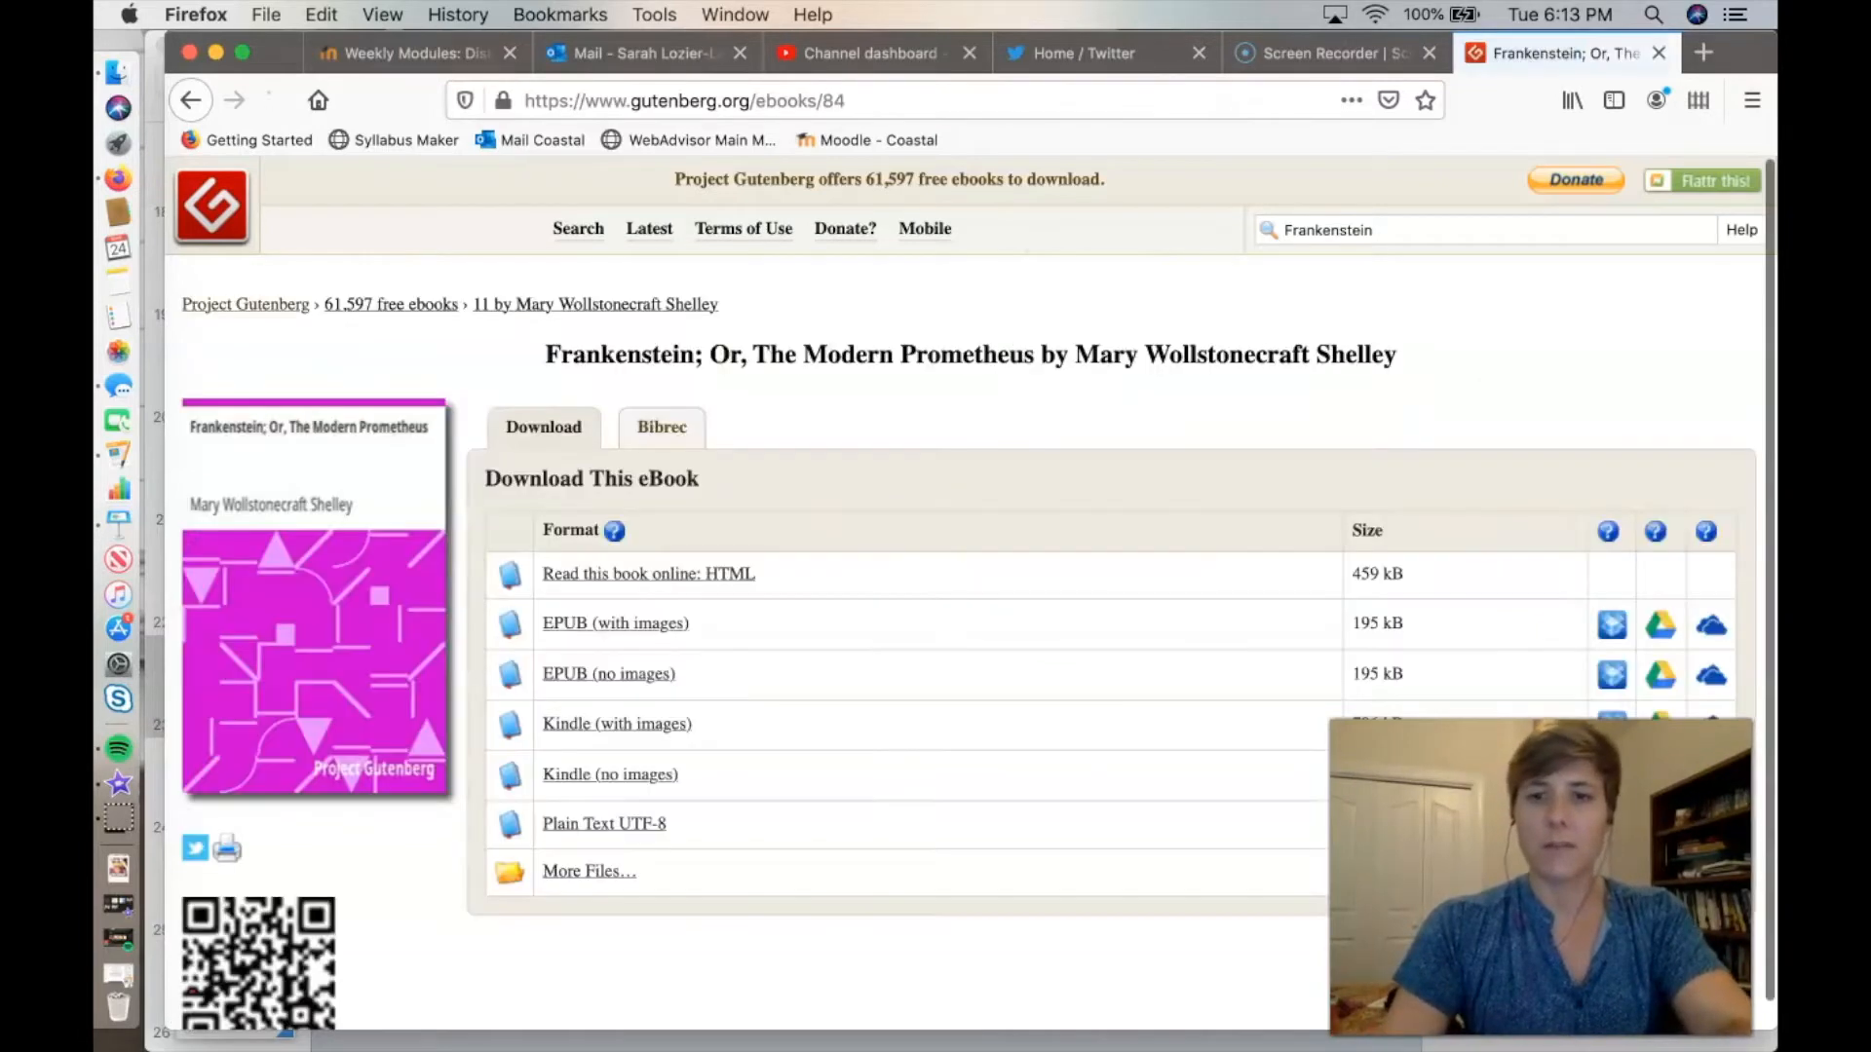
pyautogui.scroll(-1, 970, 594)
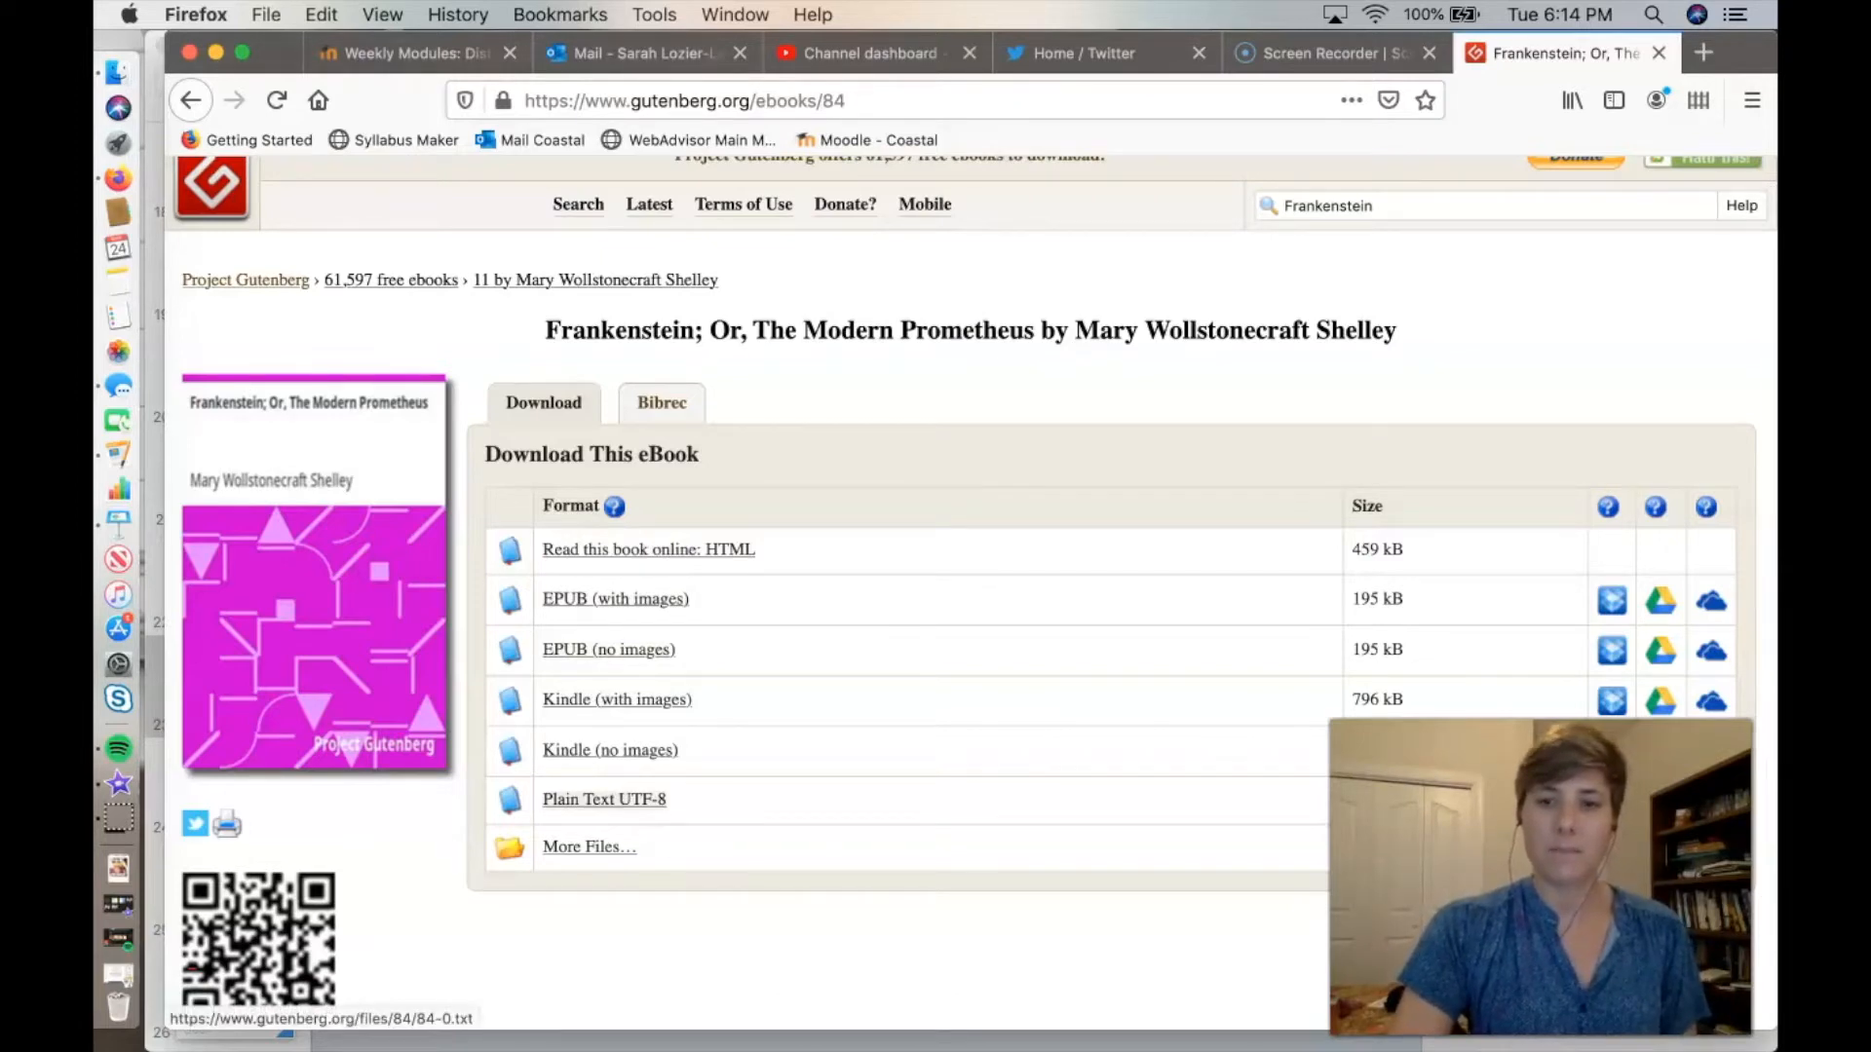
pyautogui.click(604, 799)
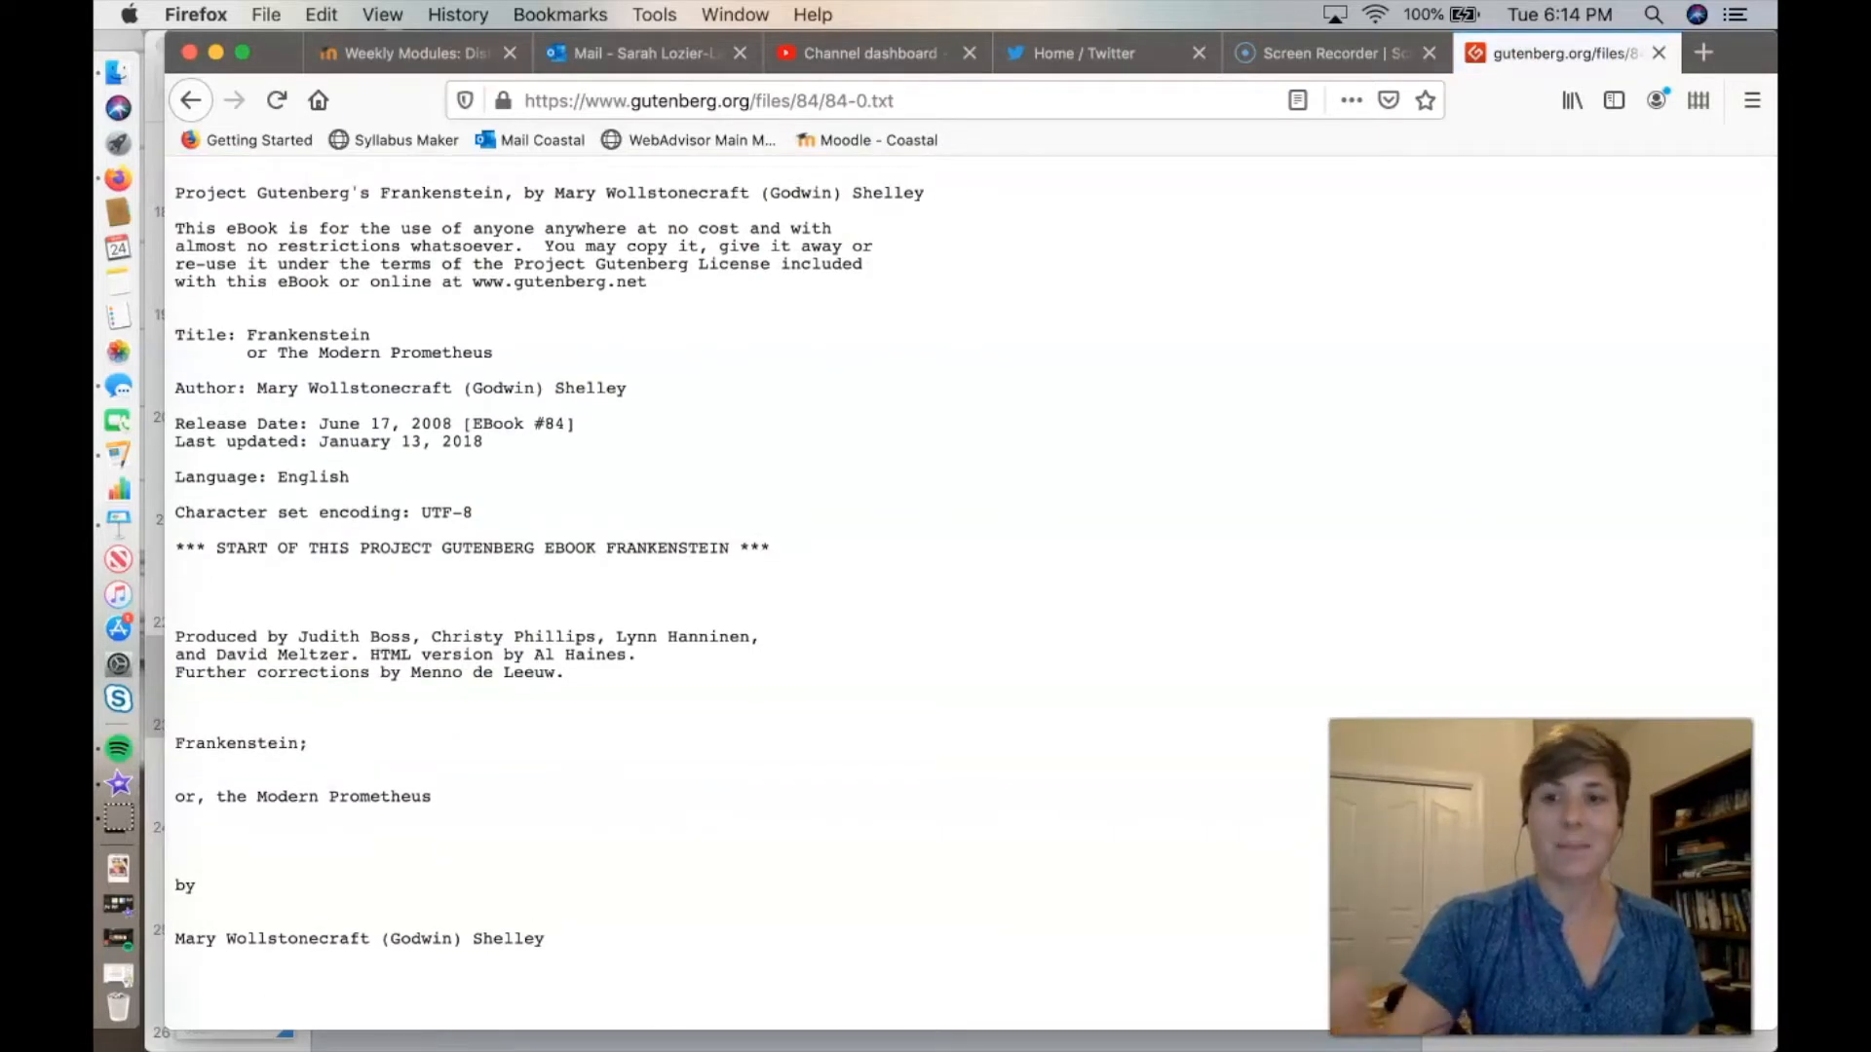
# Skim the opening pages of the plain-text eBook and return to its beginning.
pyautogui.scroll(-3, 545, 585)
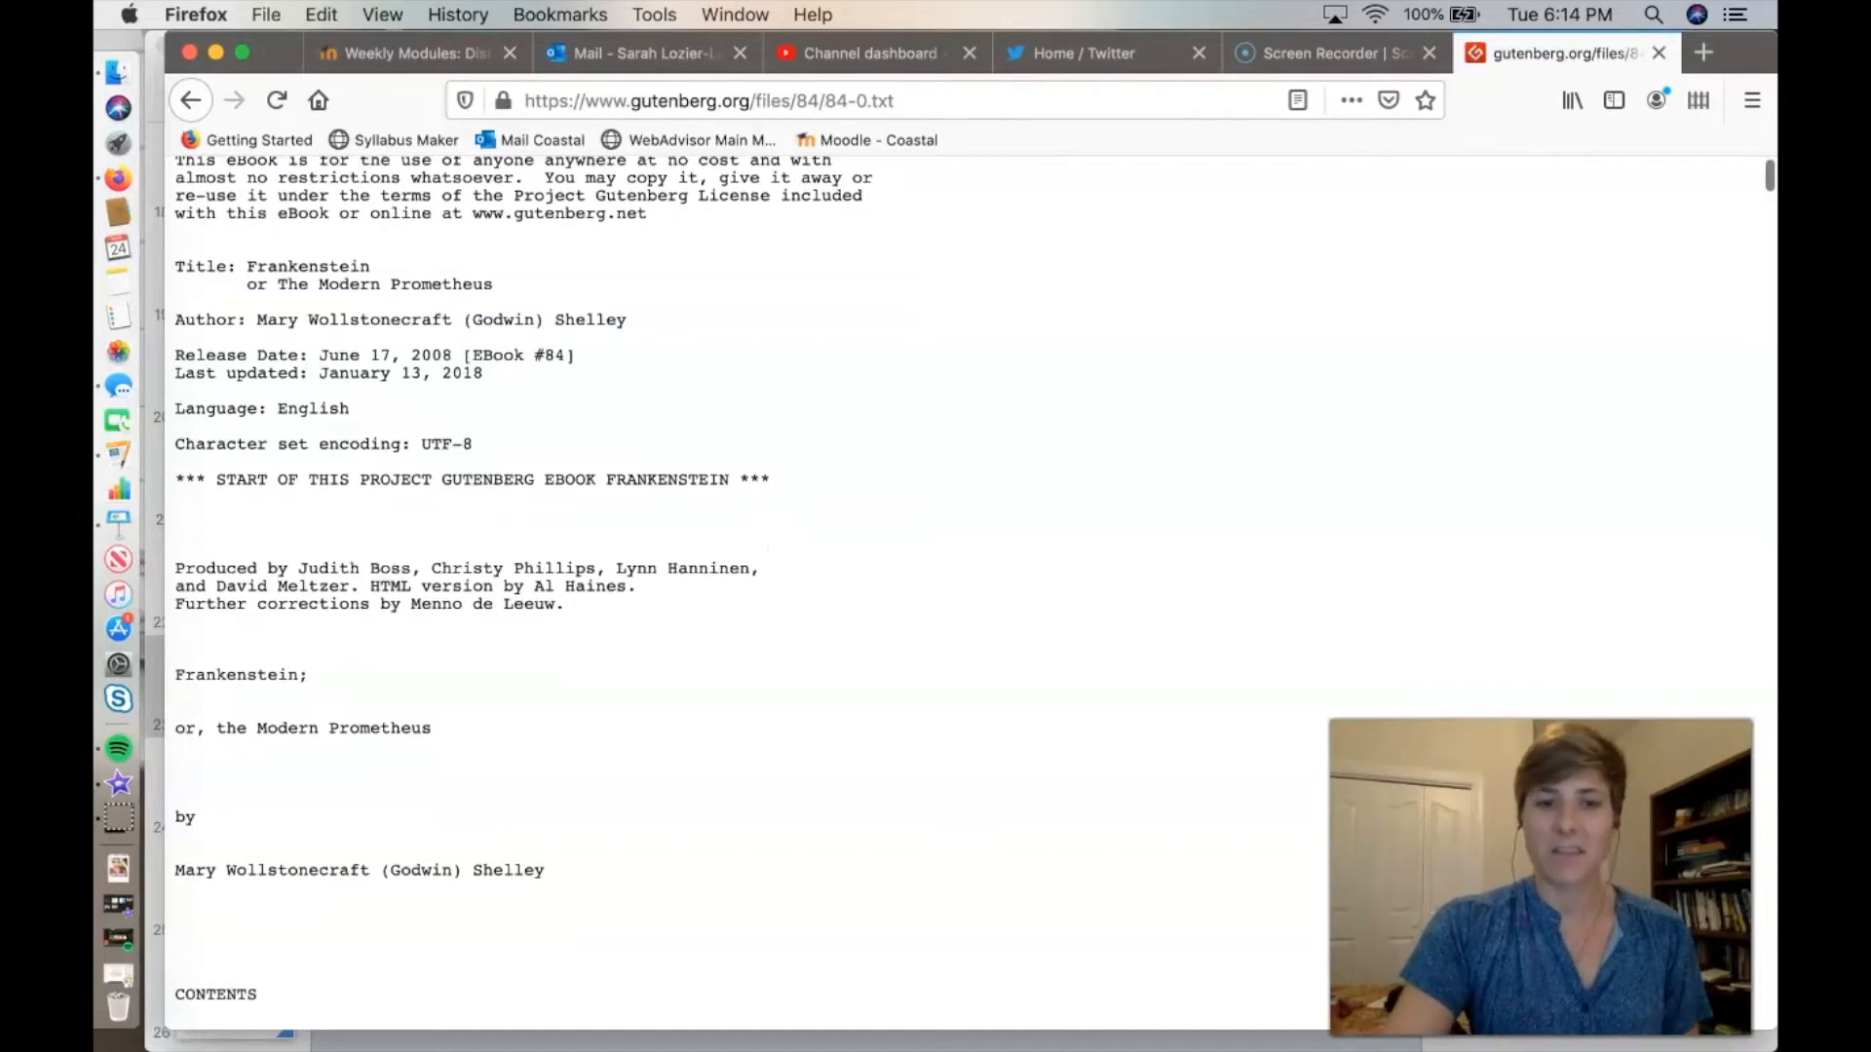
pyautogui.scroll(-20, 539, 600)
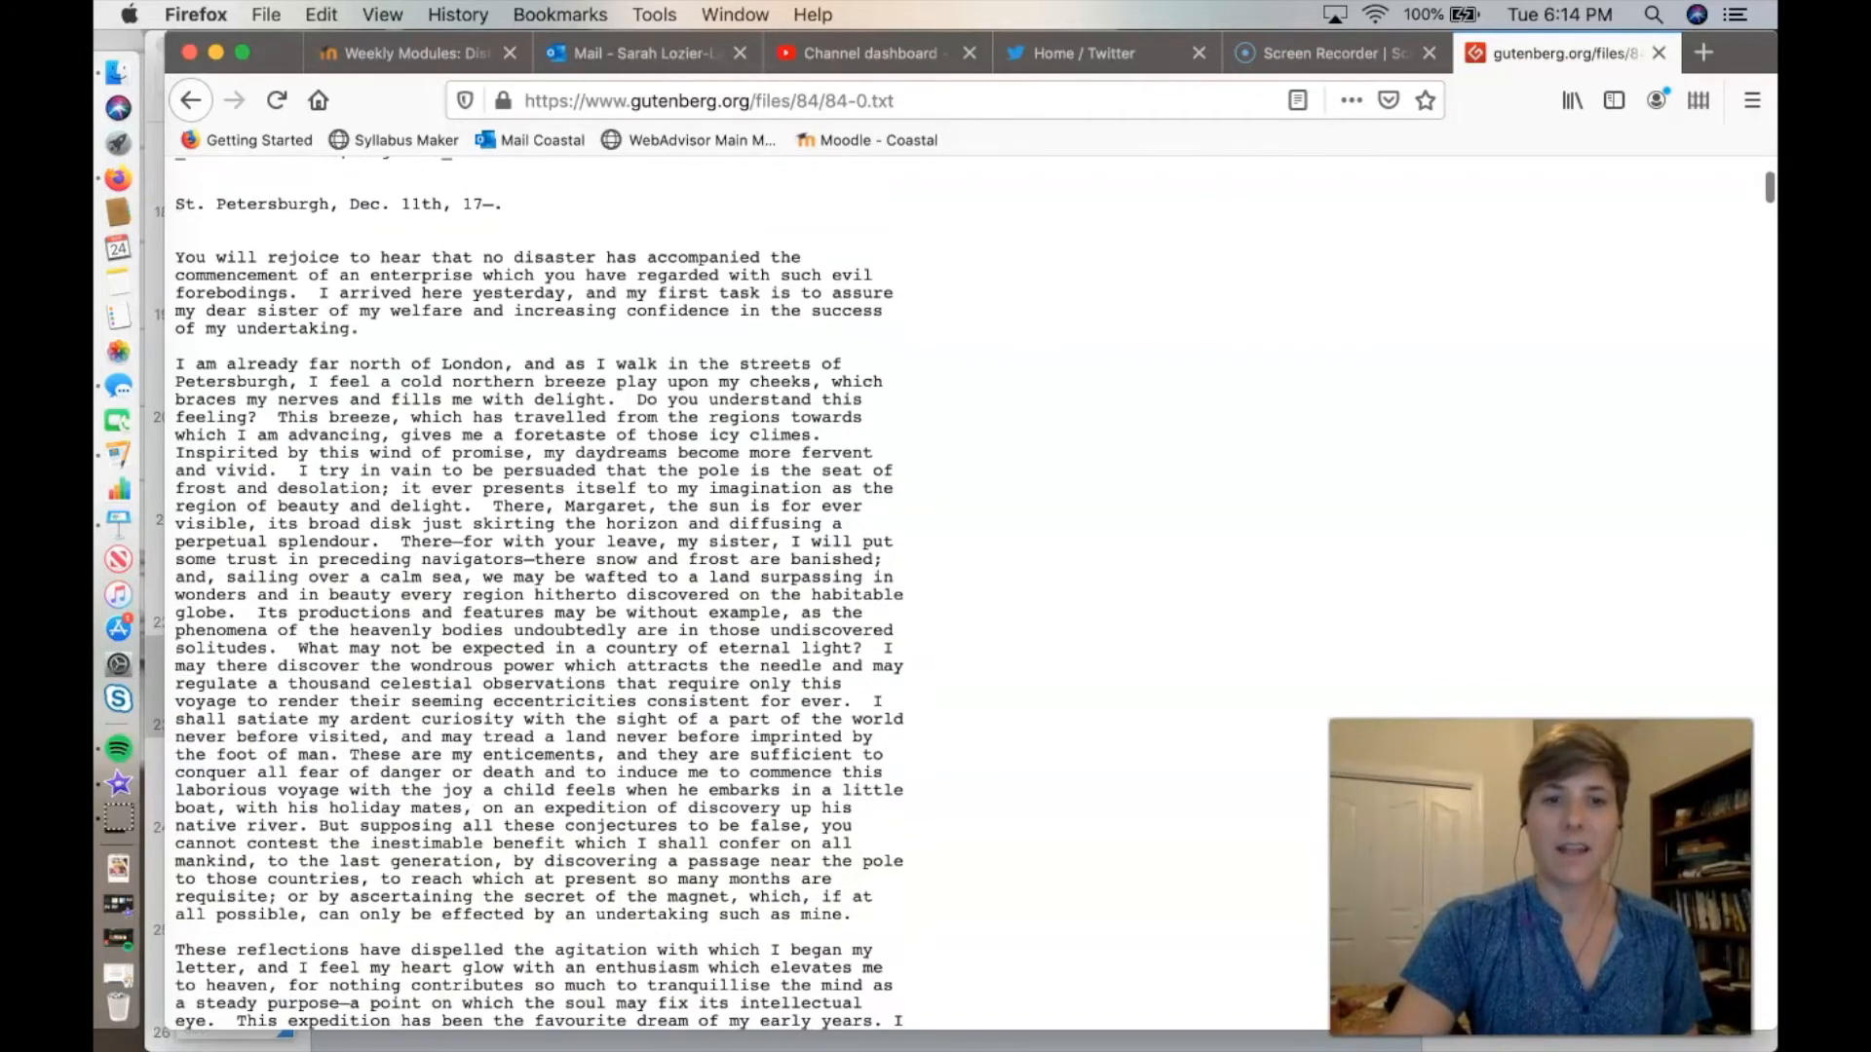
pyautogui.scroll(-8, 539, 584)
pyautogui.scroll(12, 539, 585)
pyautogui.scroll(20, 538, 584)
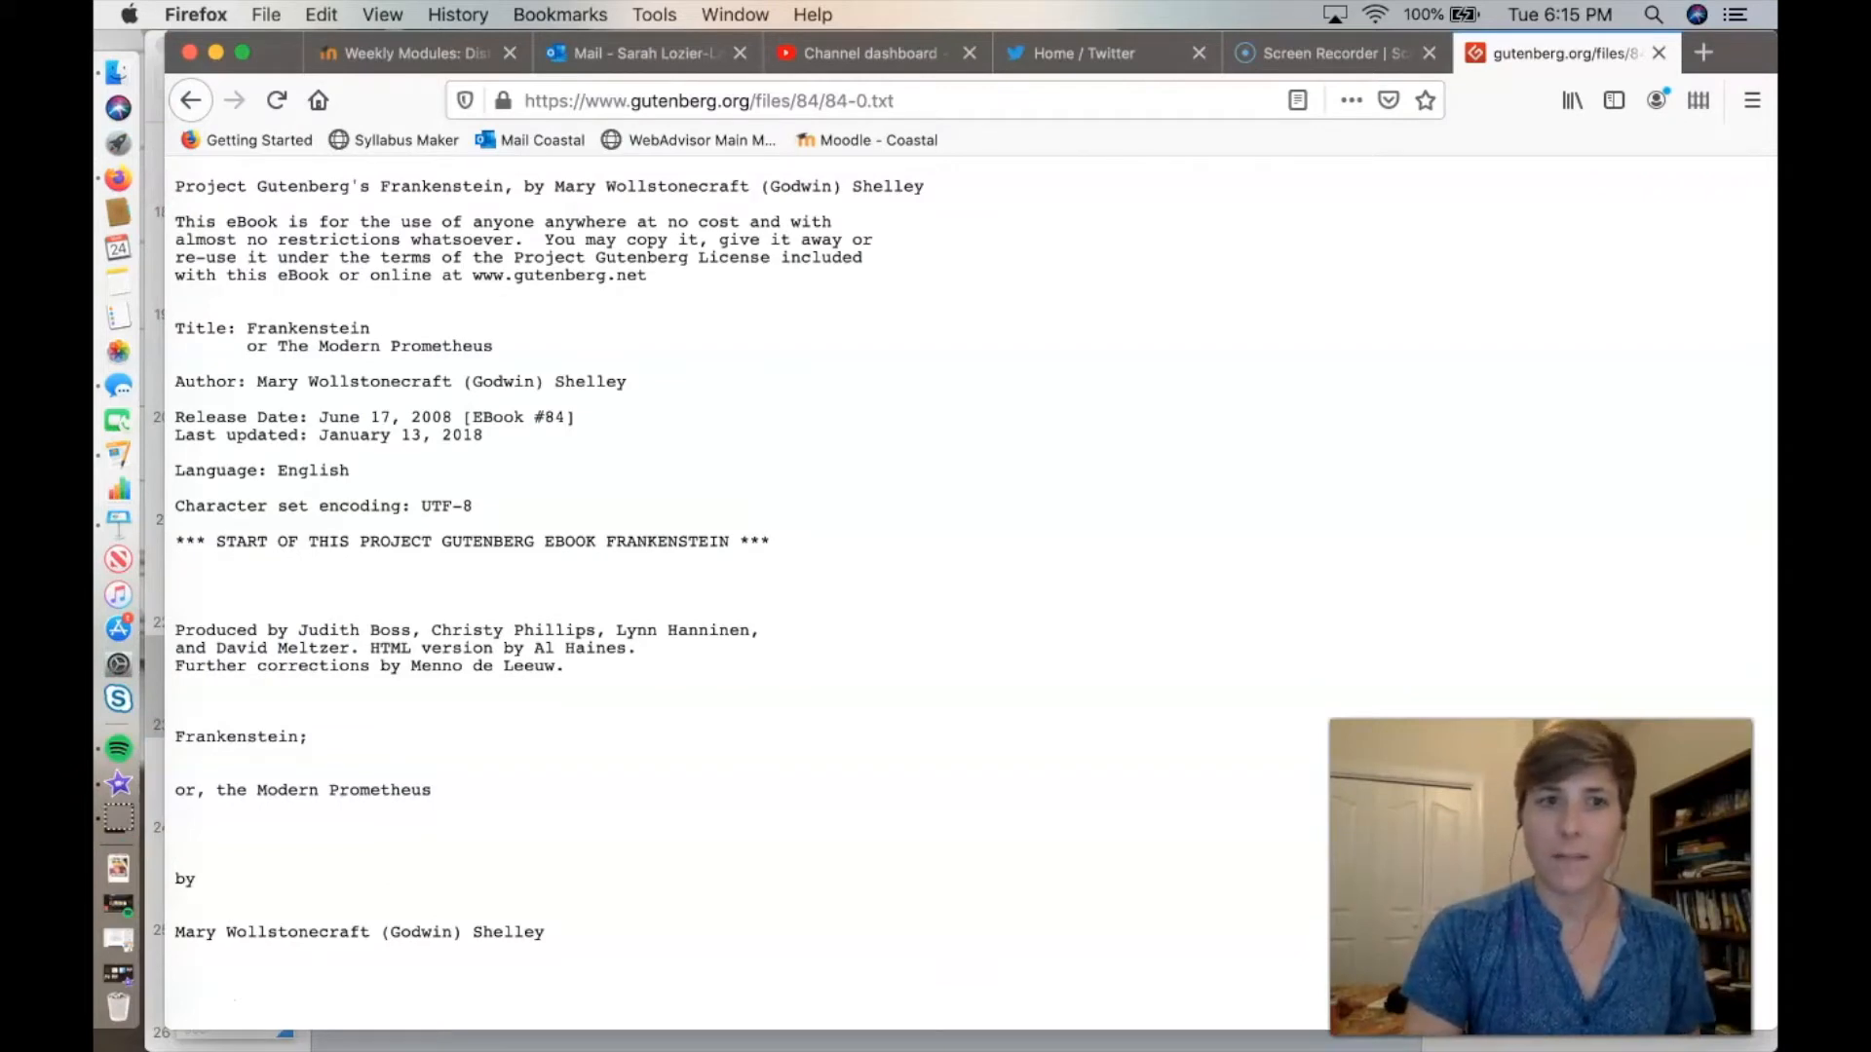
# Examine the usage notice, title and author details, and contents list that precede the novel's text.
pyautogui.moveTo(176, 186); pyautogui.dragTo(646, 275)
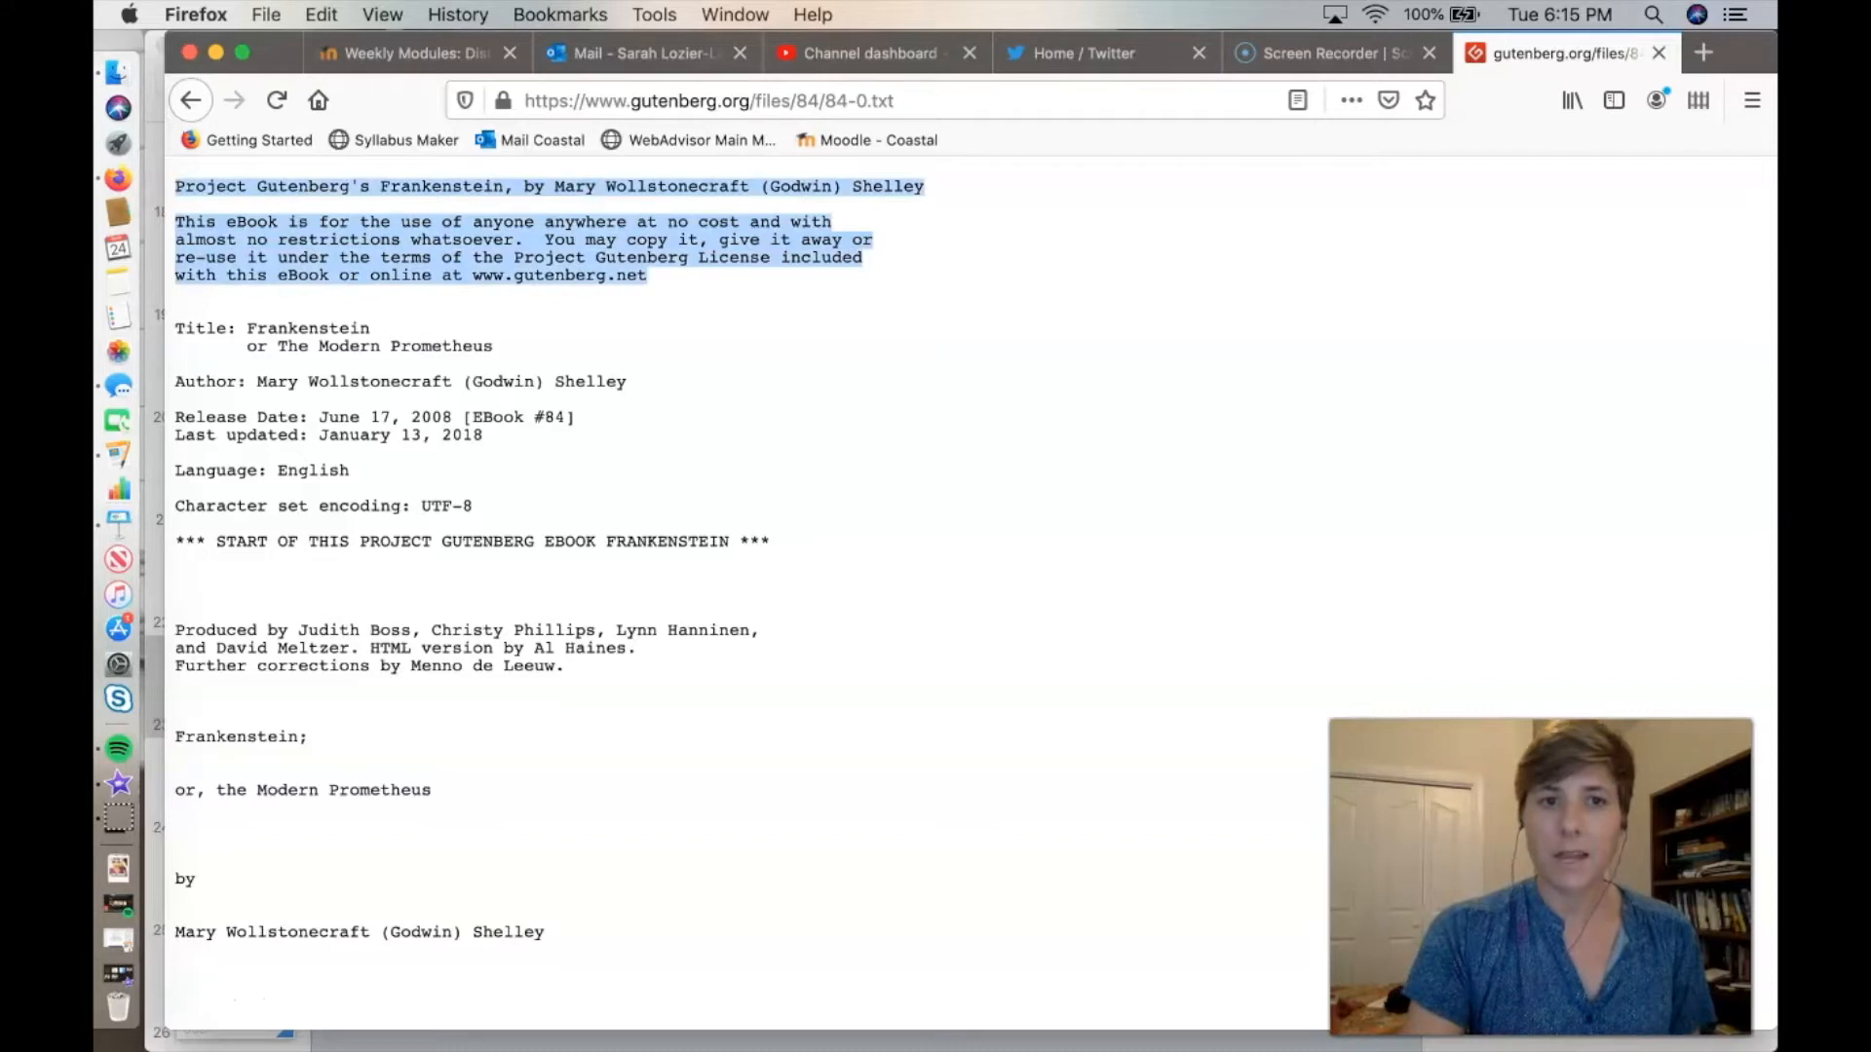
pyautogui.click(663, 282)
pyautogui.scroll(-3, 877, 584)
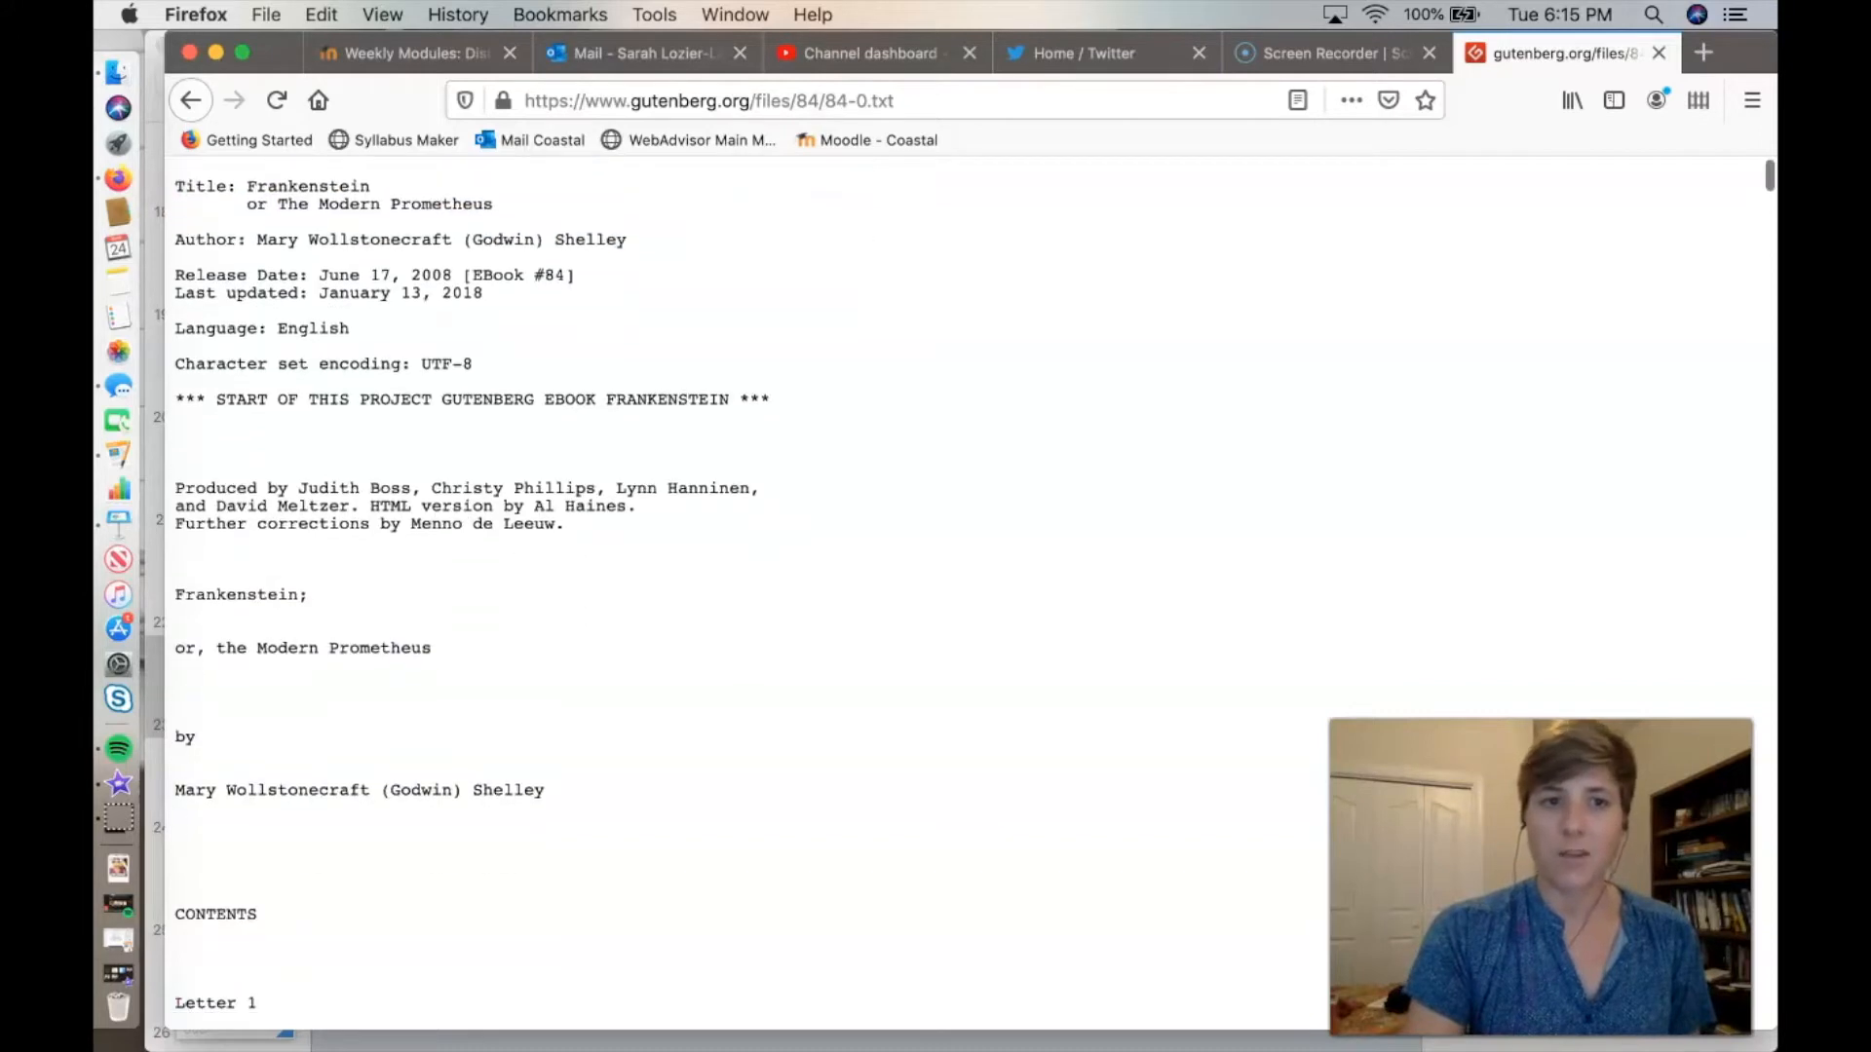
pyautogui.moveTo(176, 186); pyautogui.dragTo(349, 329)
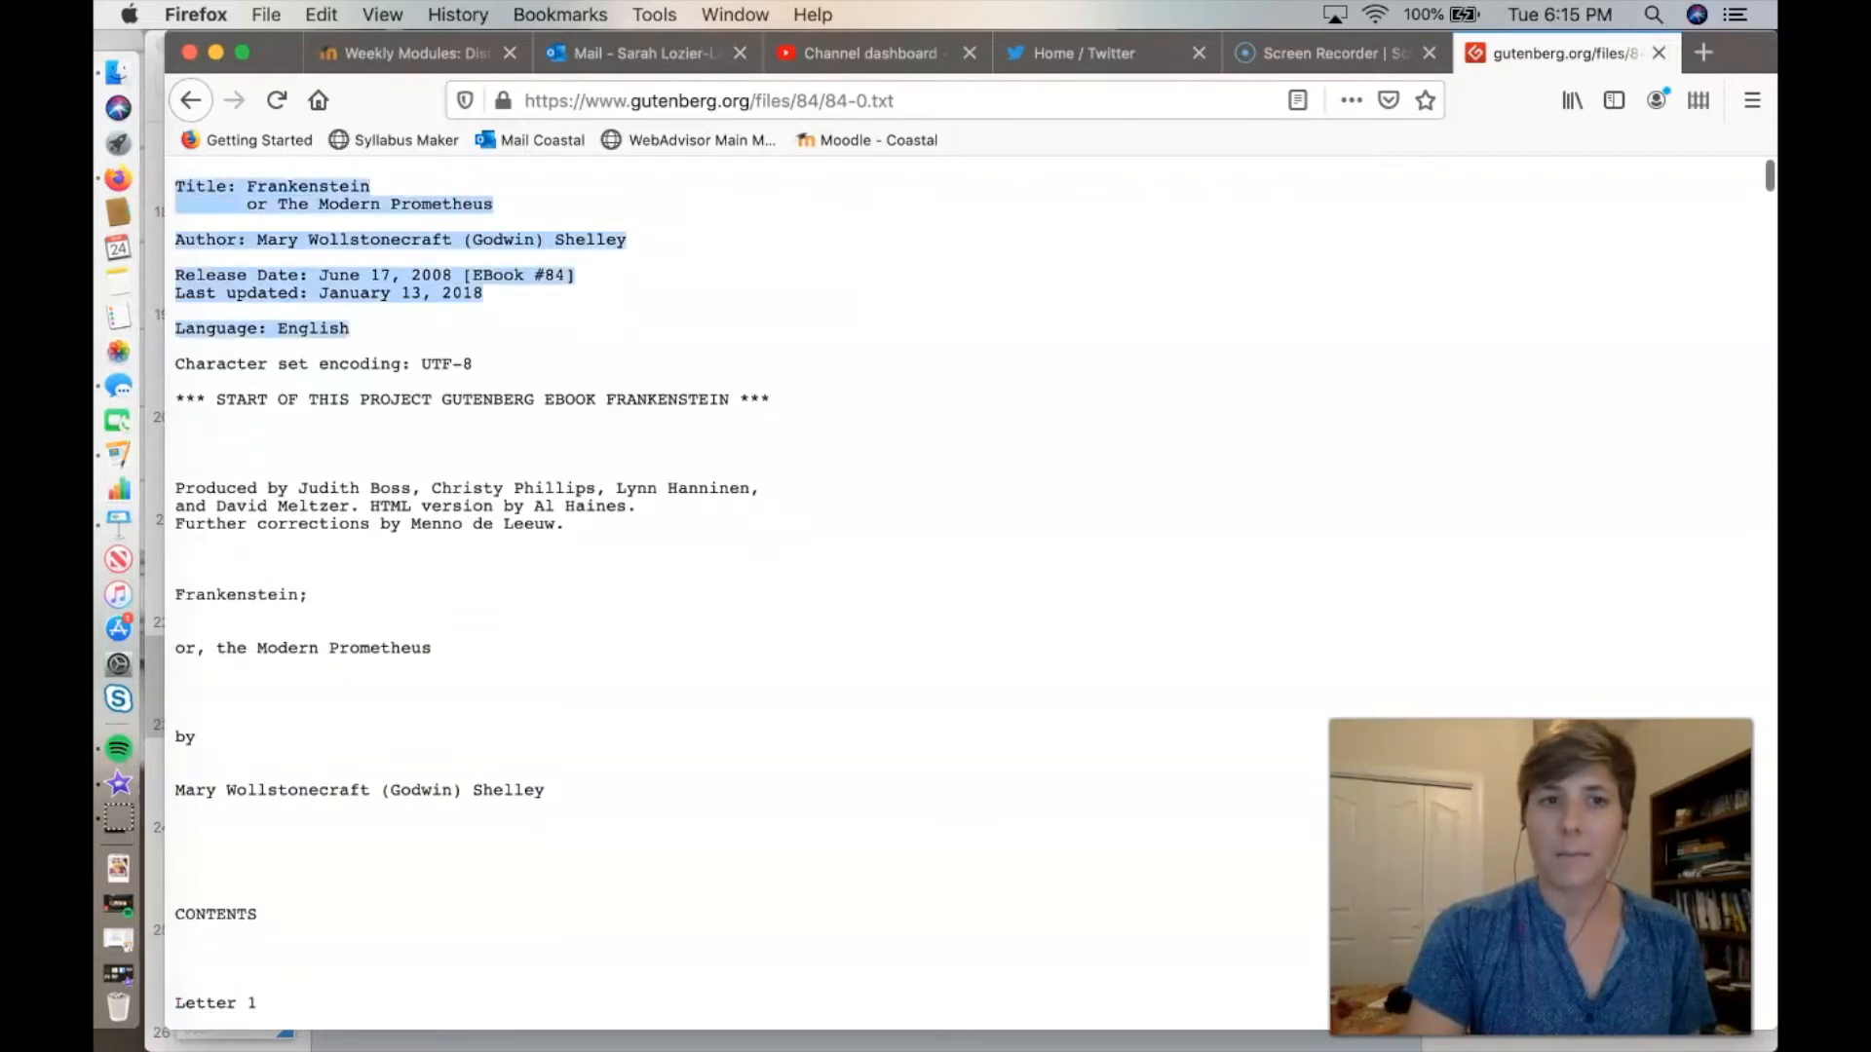
pyautogui.scroll(-5, 877, 585)
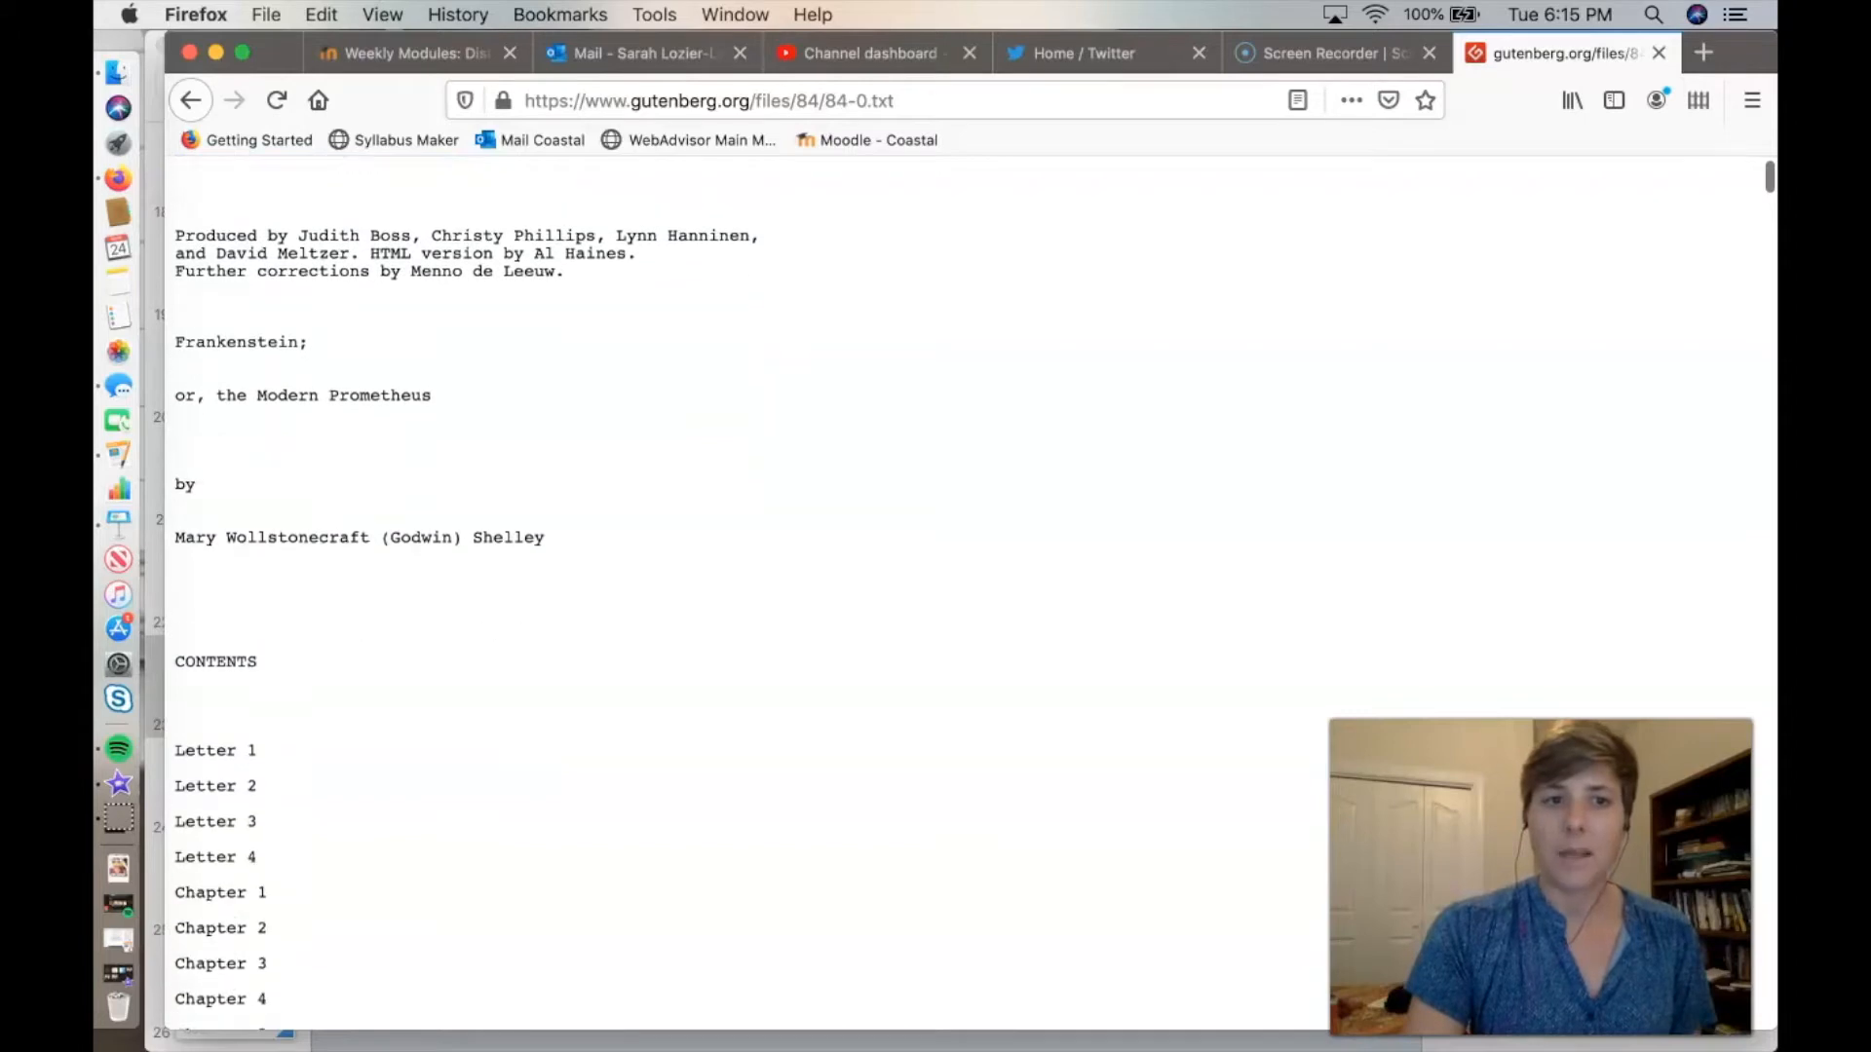
pyautogui.scroll(-12, 877, 584)
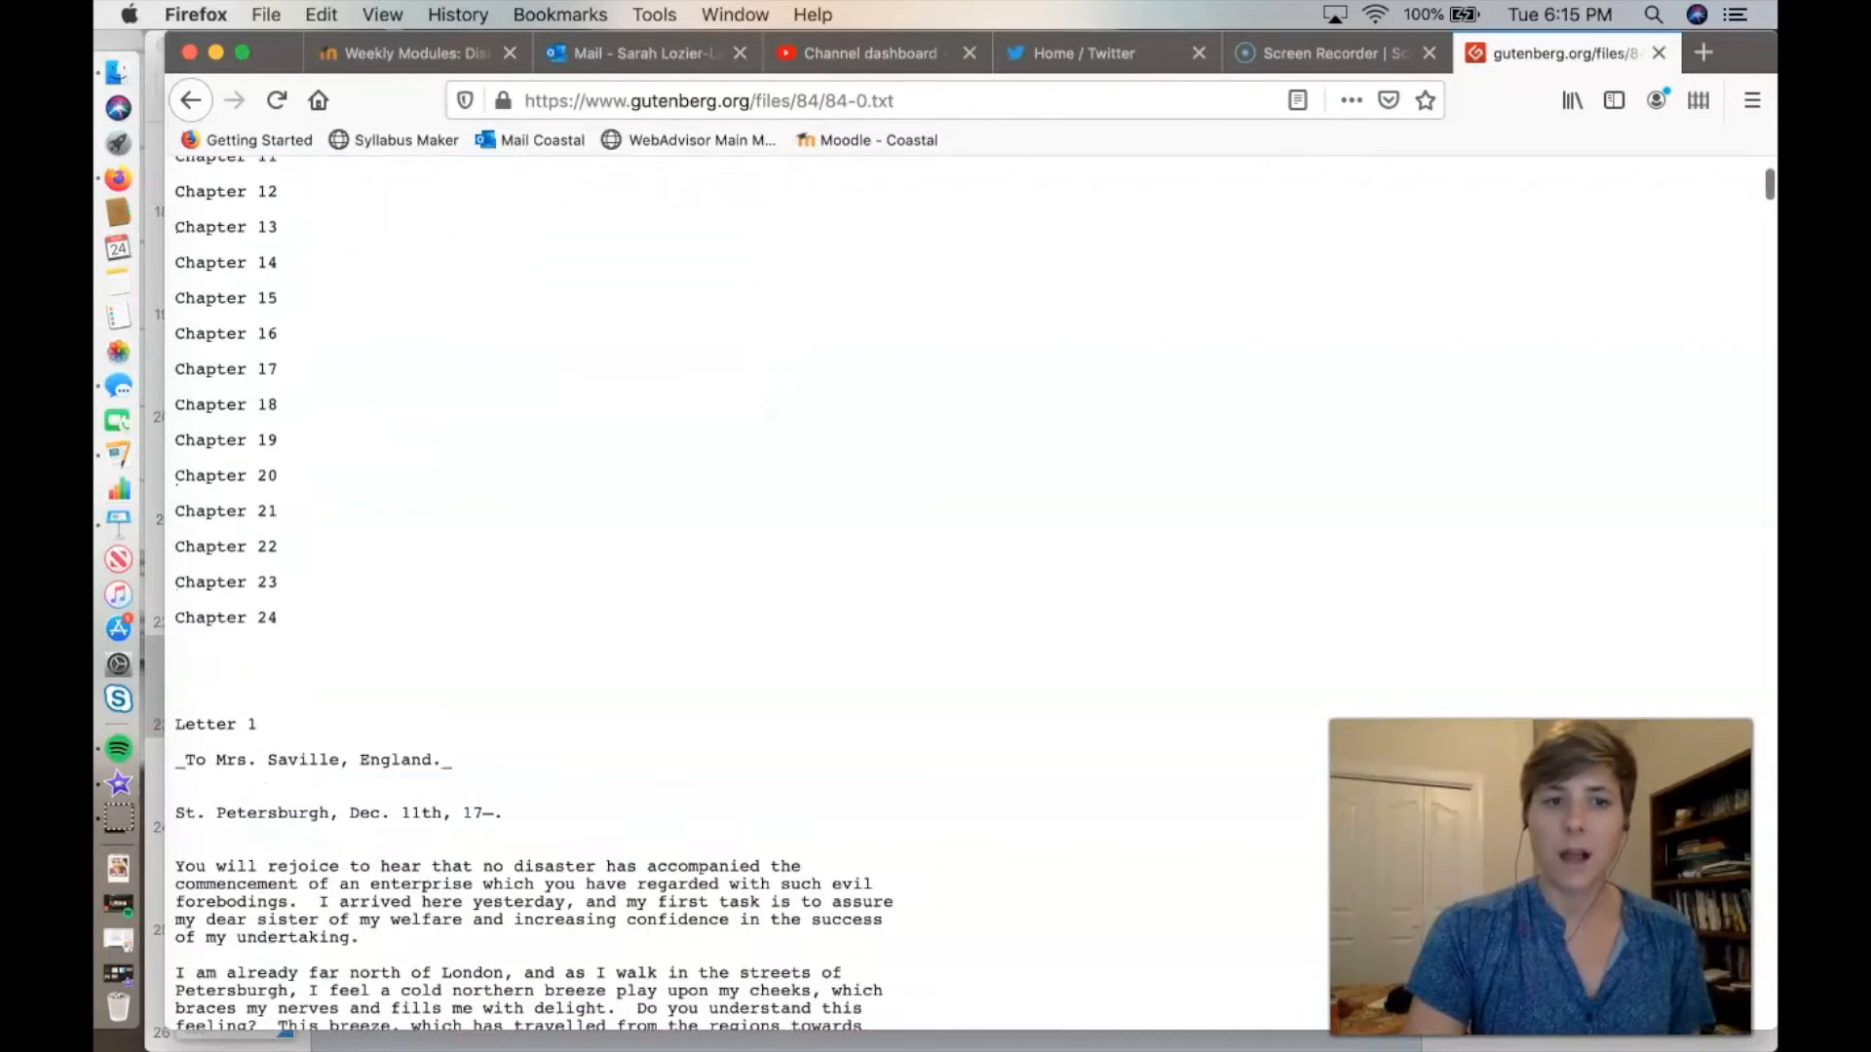
# Select the novel's text from the Letter 1 heading through the final paragraph ending "lost in darkness and distance.".
pyautogui.scroll(-4, 878, 584)
pyautogui.scroll(2, 877, 585)
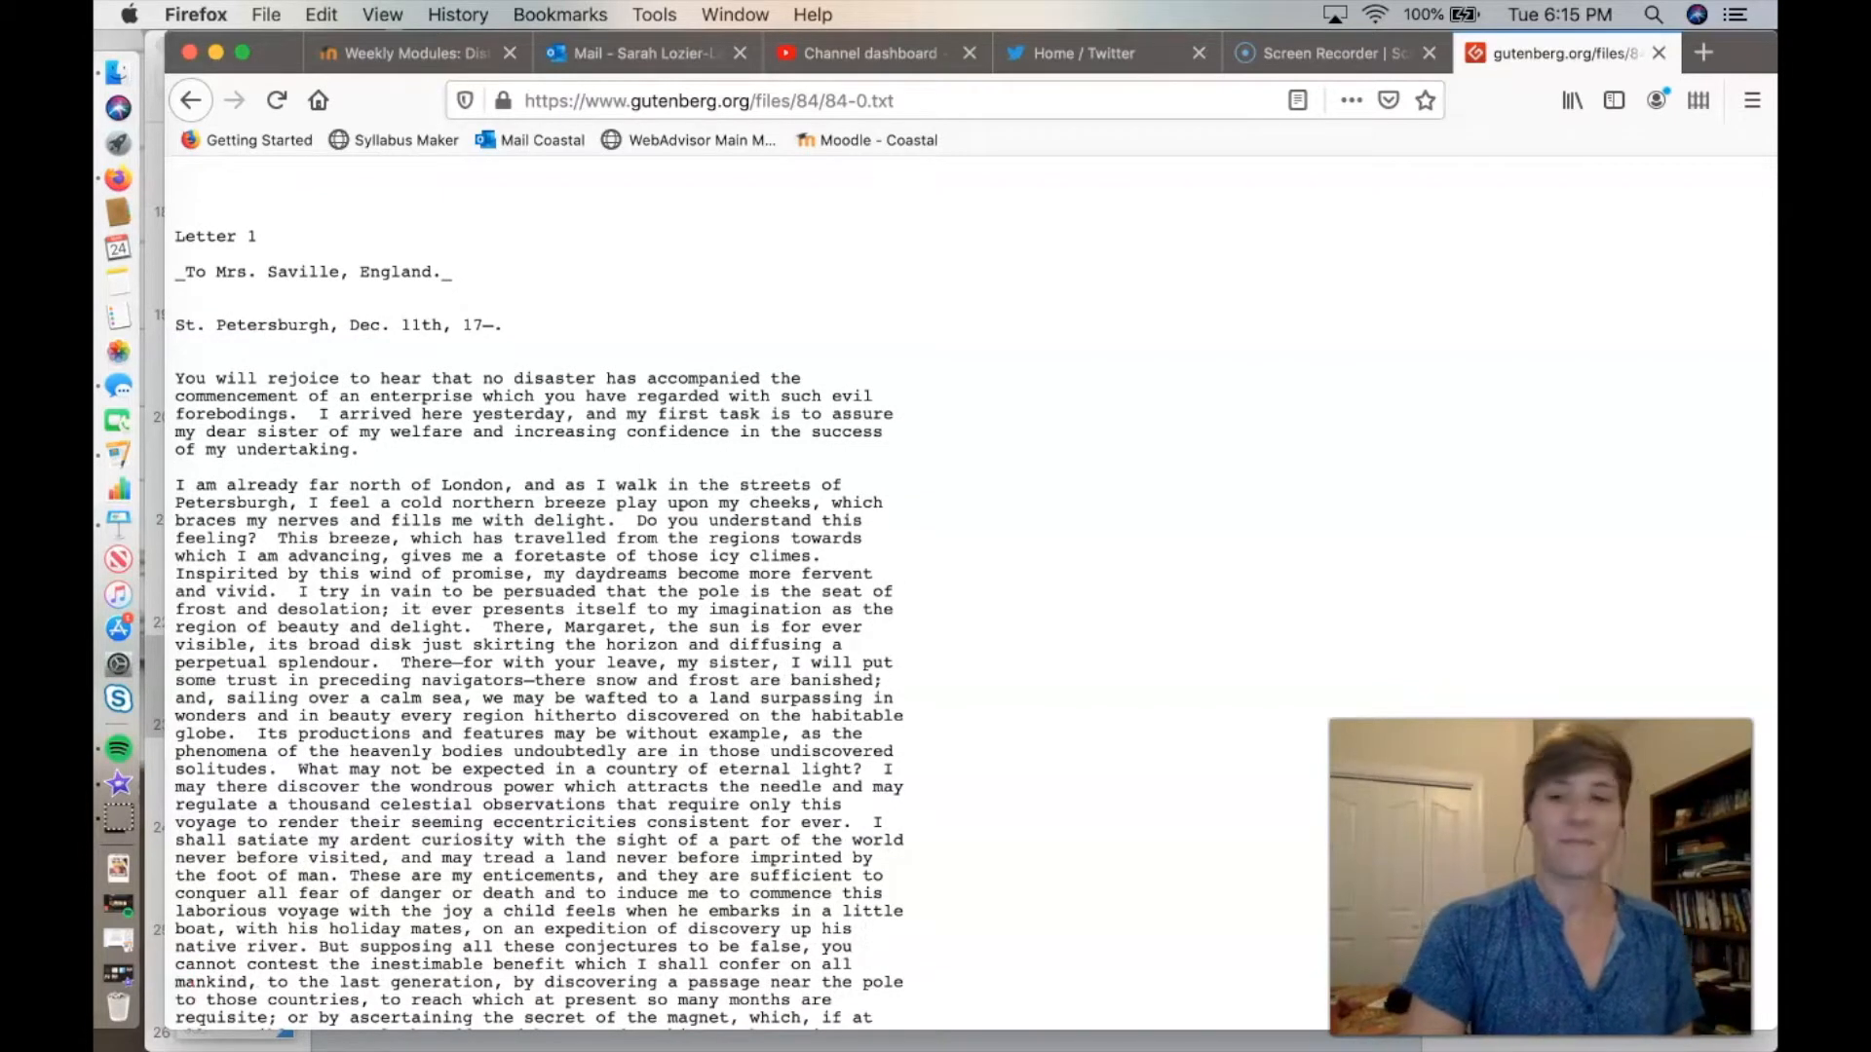
pyautogui.moveTo(175, 237); pyautogui.dragTo(453, 273)
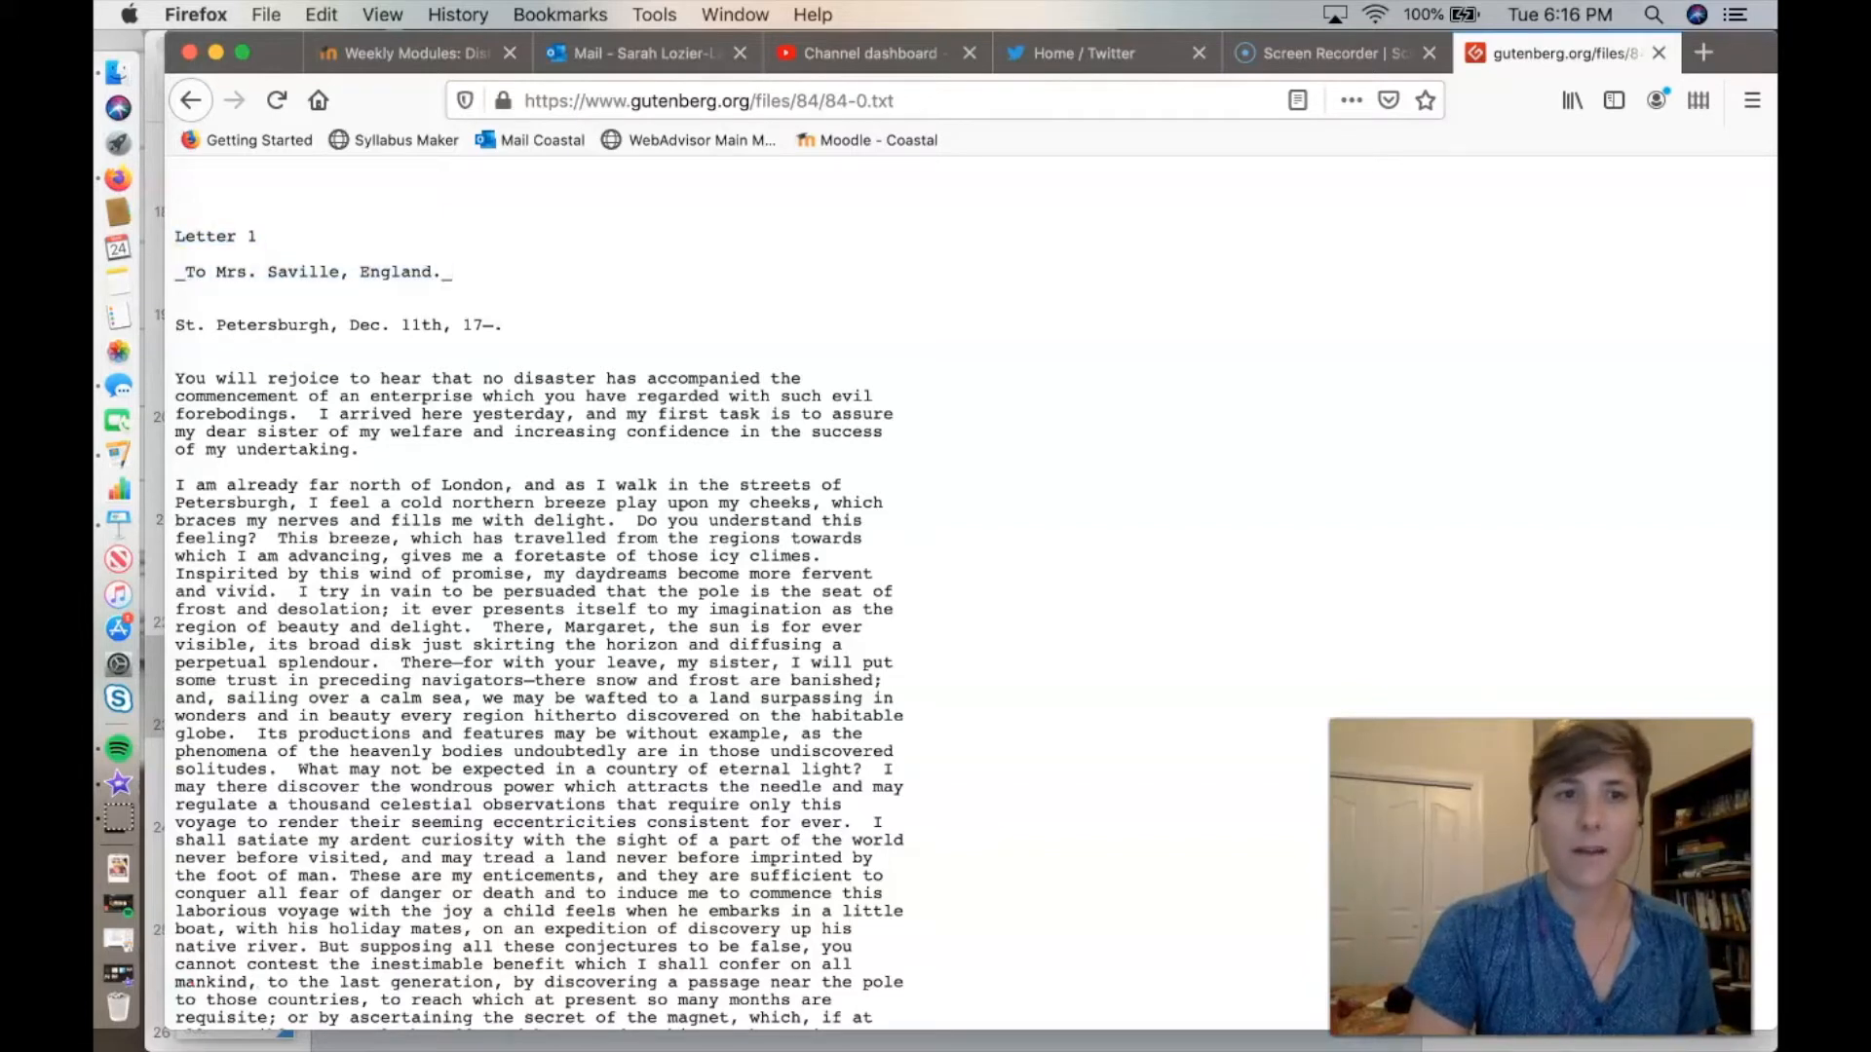
pyautogui.moveTo(454, 273)
pyautogui.mouseDown()
pyautogui.moveTo(780, 1025)
pyautogui.moveTo(924, 1029)
pyautogui.moveTo(924, 498)
pyautogui.moveTo(923, 836)
pyautogui.mouseUp()
pyautogui.scroll(-20, 560, 595)
pyautogui.scroll(-20, 924, 1023)
pyautogui.scroll(12, 924, 1023)
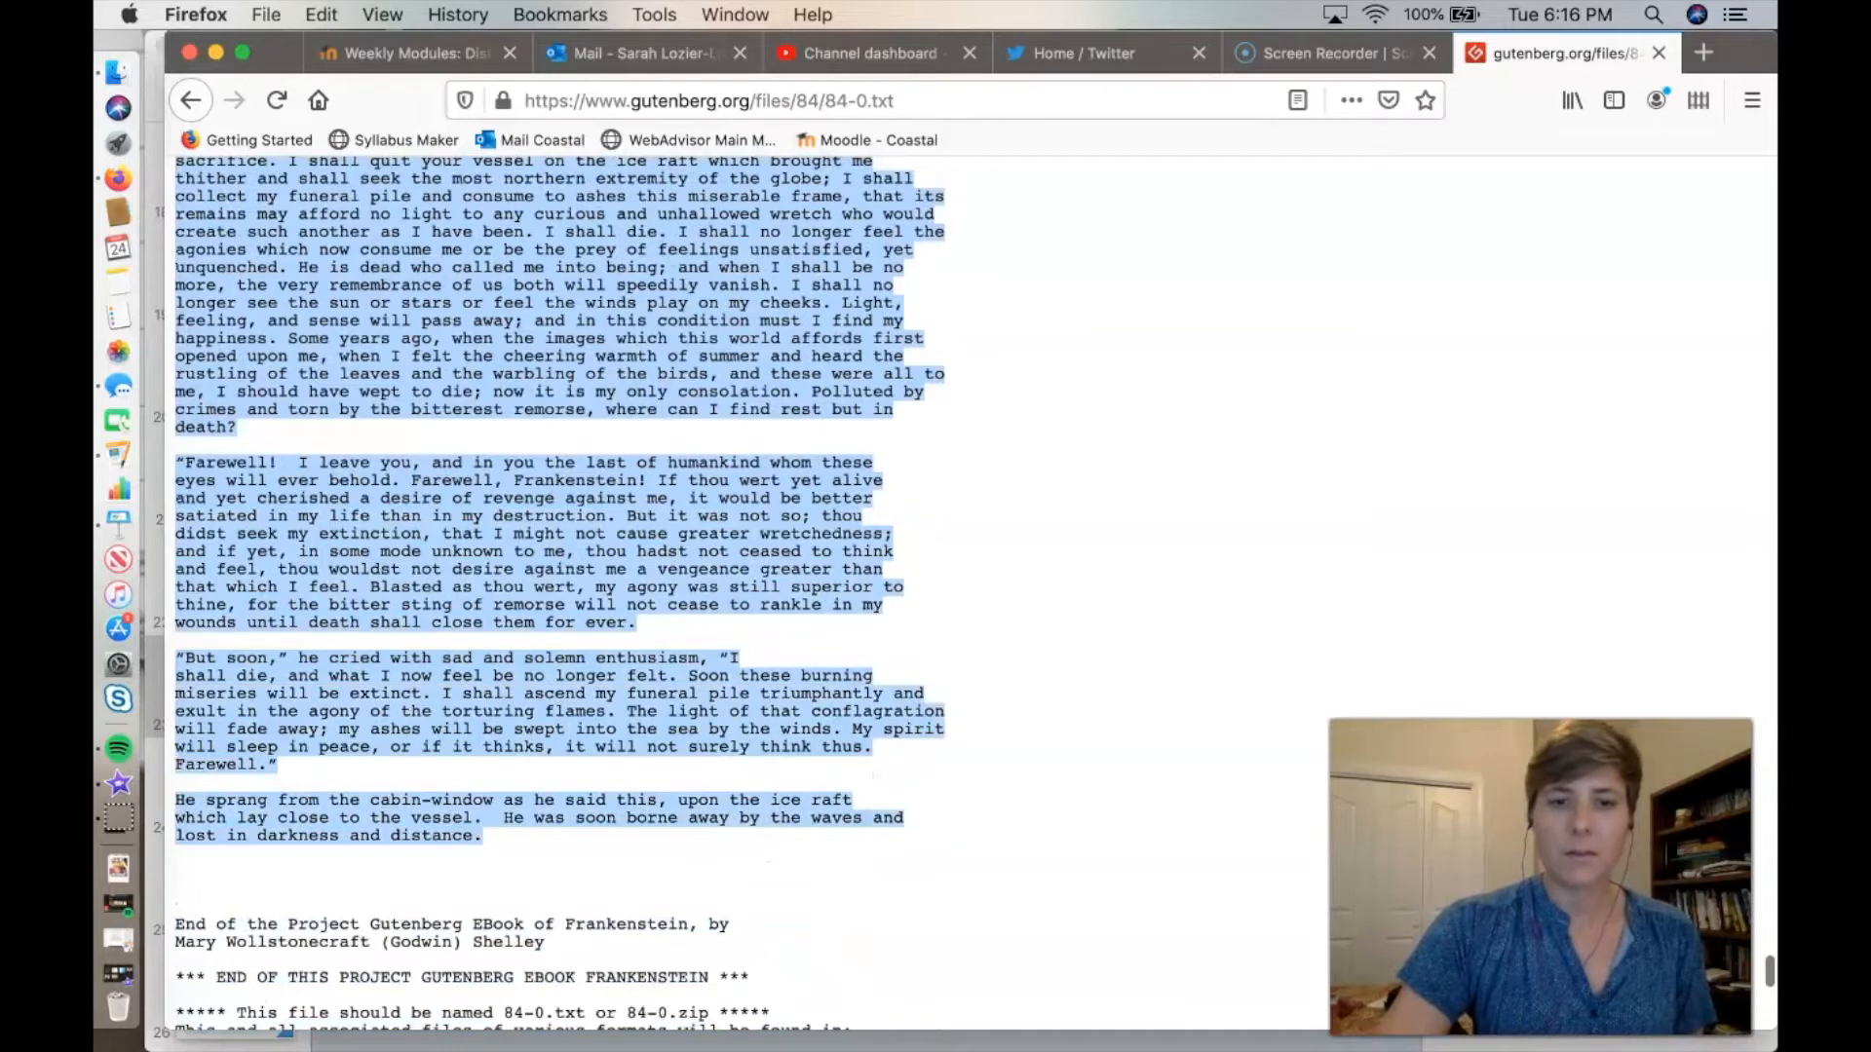
pyautogui.scroll(-1, 924, 836)
pyautogui.scroll(-4, 923, 836)
pyautogui.moveTo(924, 837); pyautogui.dragTo(743, 677)
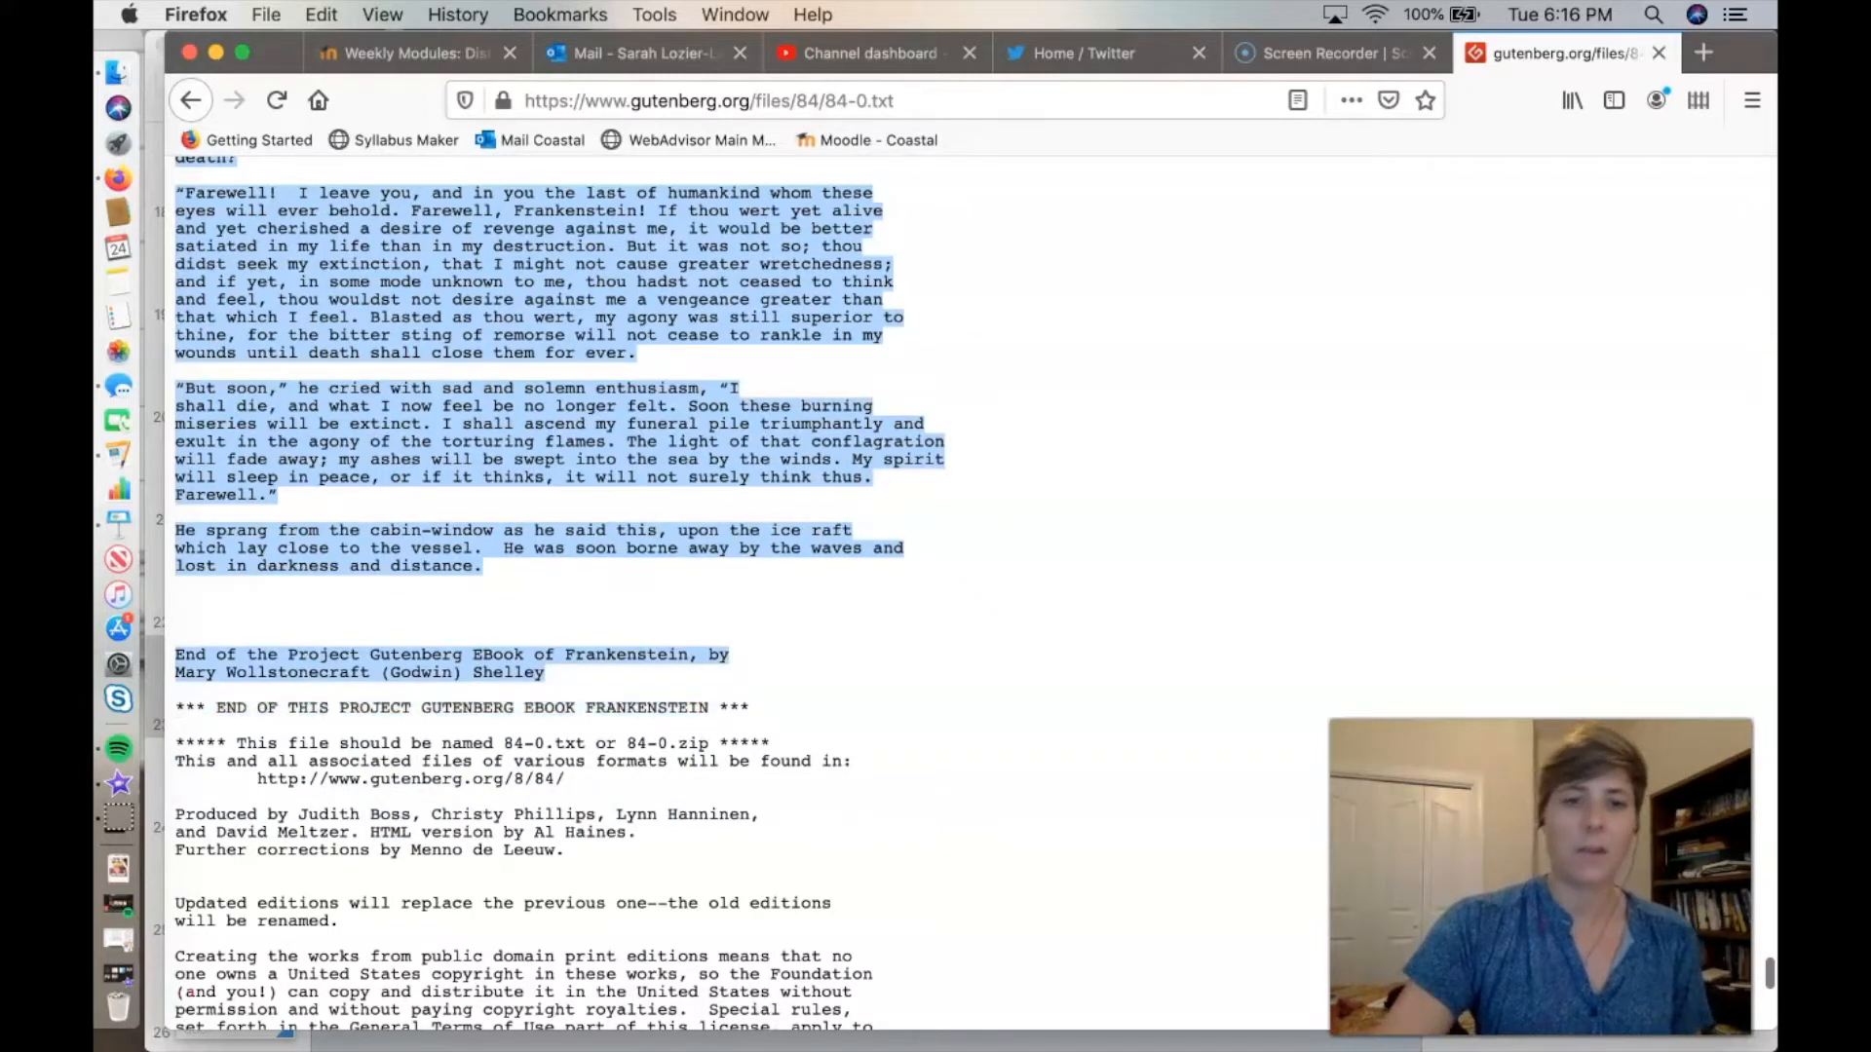
pyautogui.moveTo(742, 677); pyautogui.dragTo(743, 614)
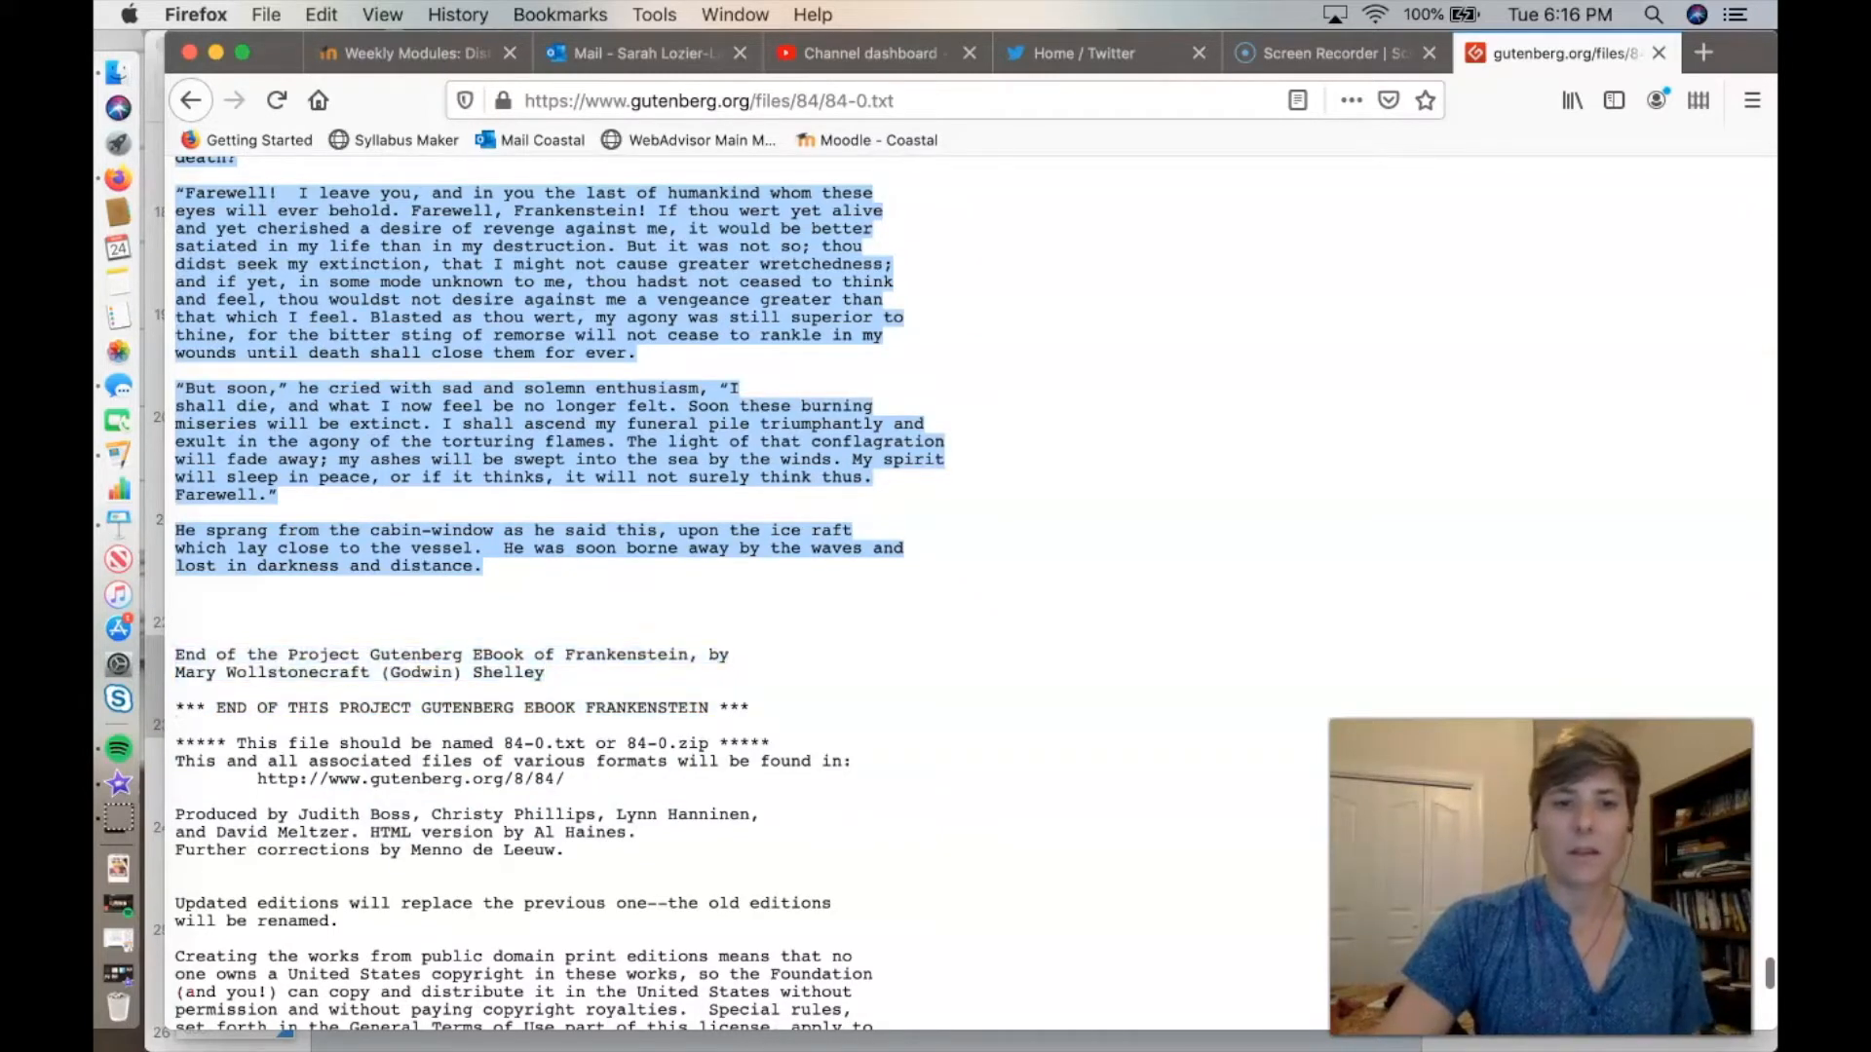
# Examine the Project Gutenberg end notes and licence terms that follow the novel's final paragraph.
pyautogui.scroll(-3, 975, 594)
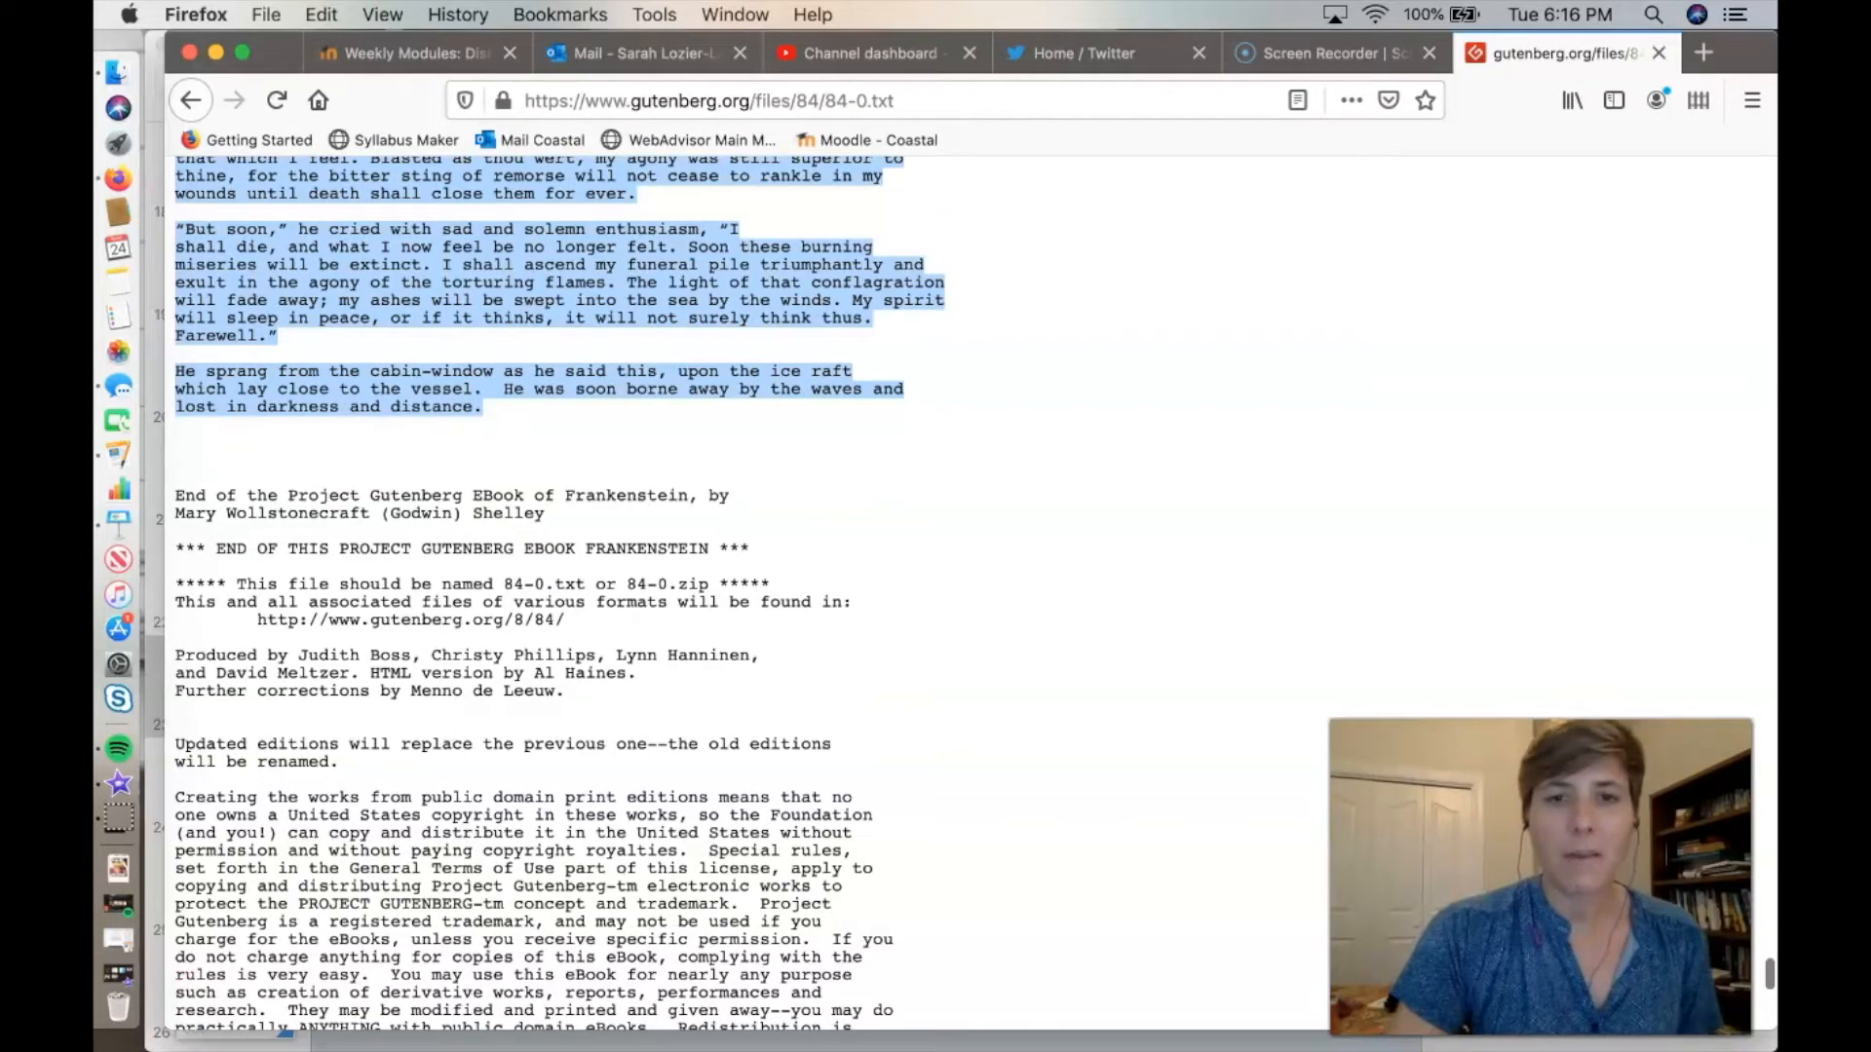
pyautogui.scroll(-15, 560, 594)
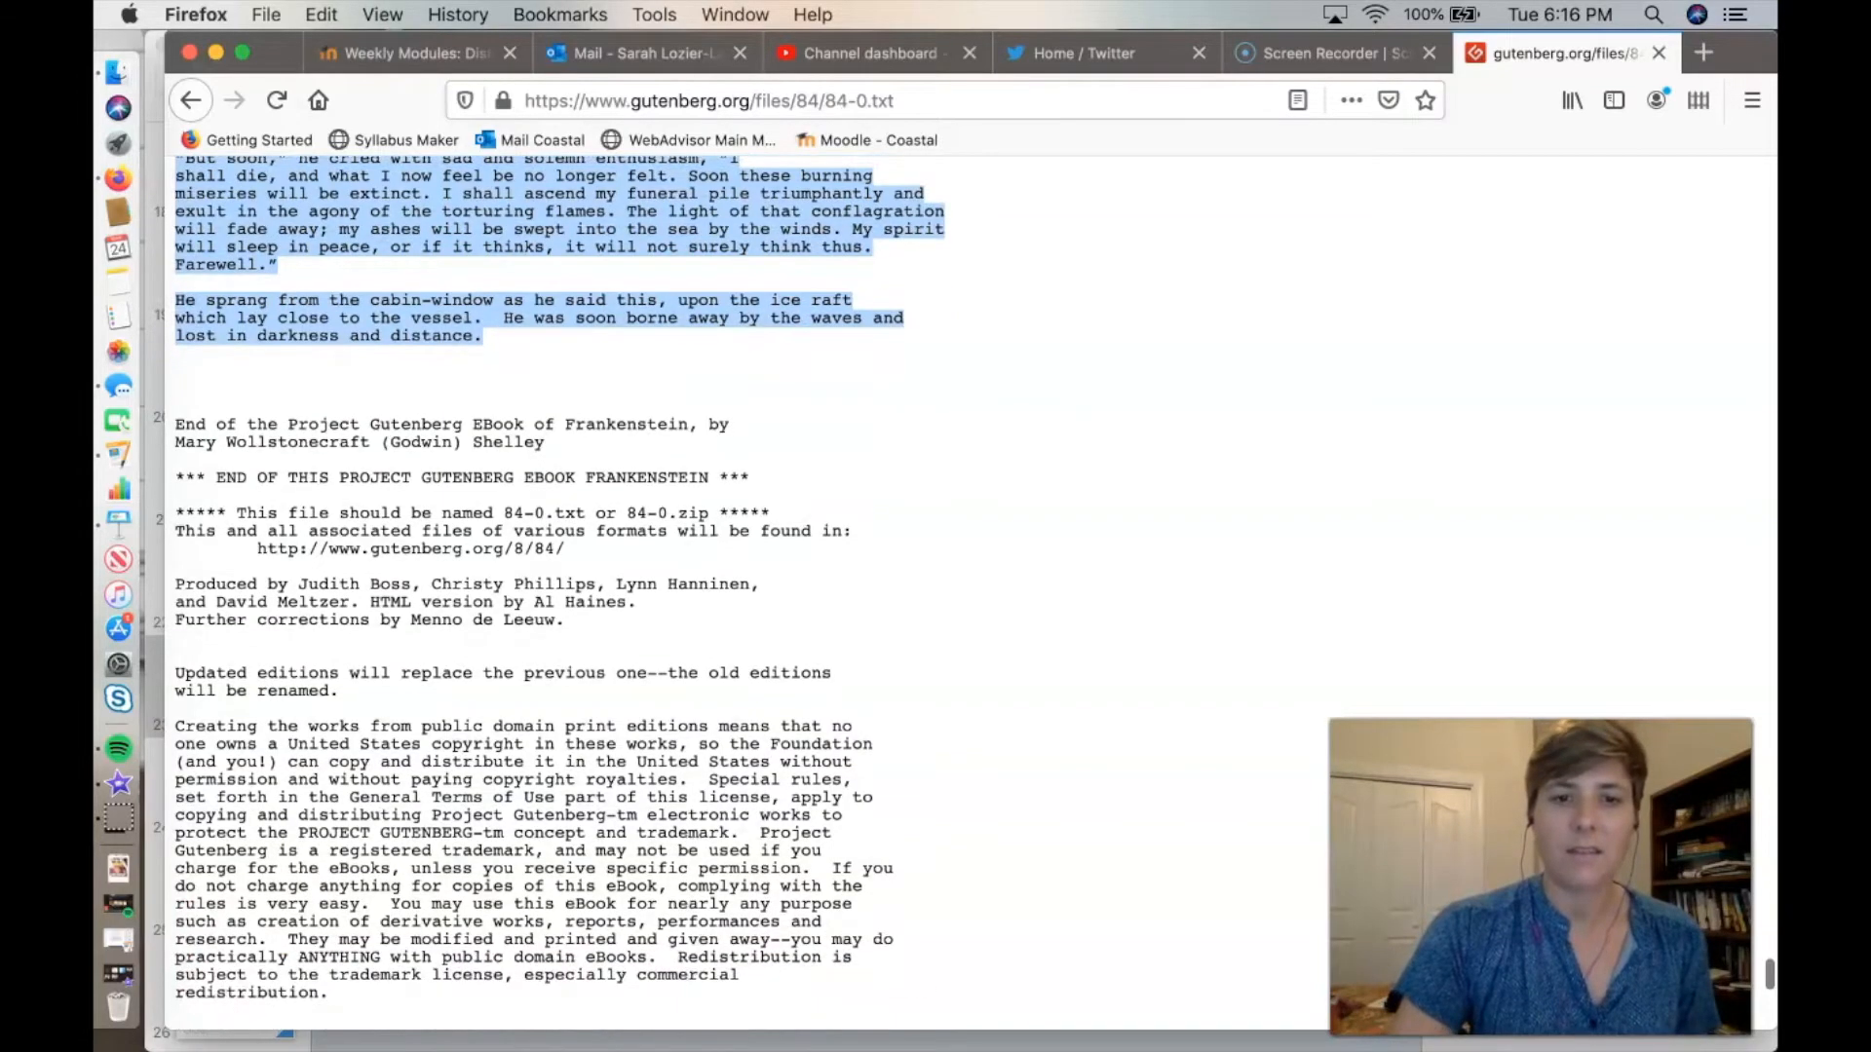
pyautogui.scroll(20, 561, 594)
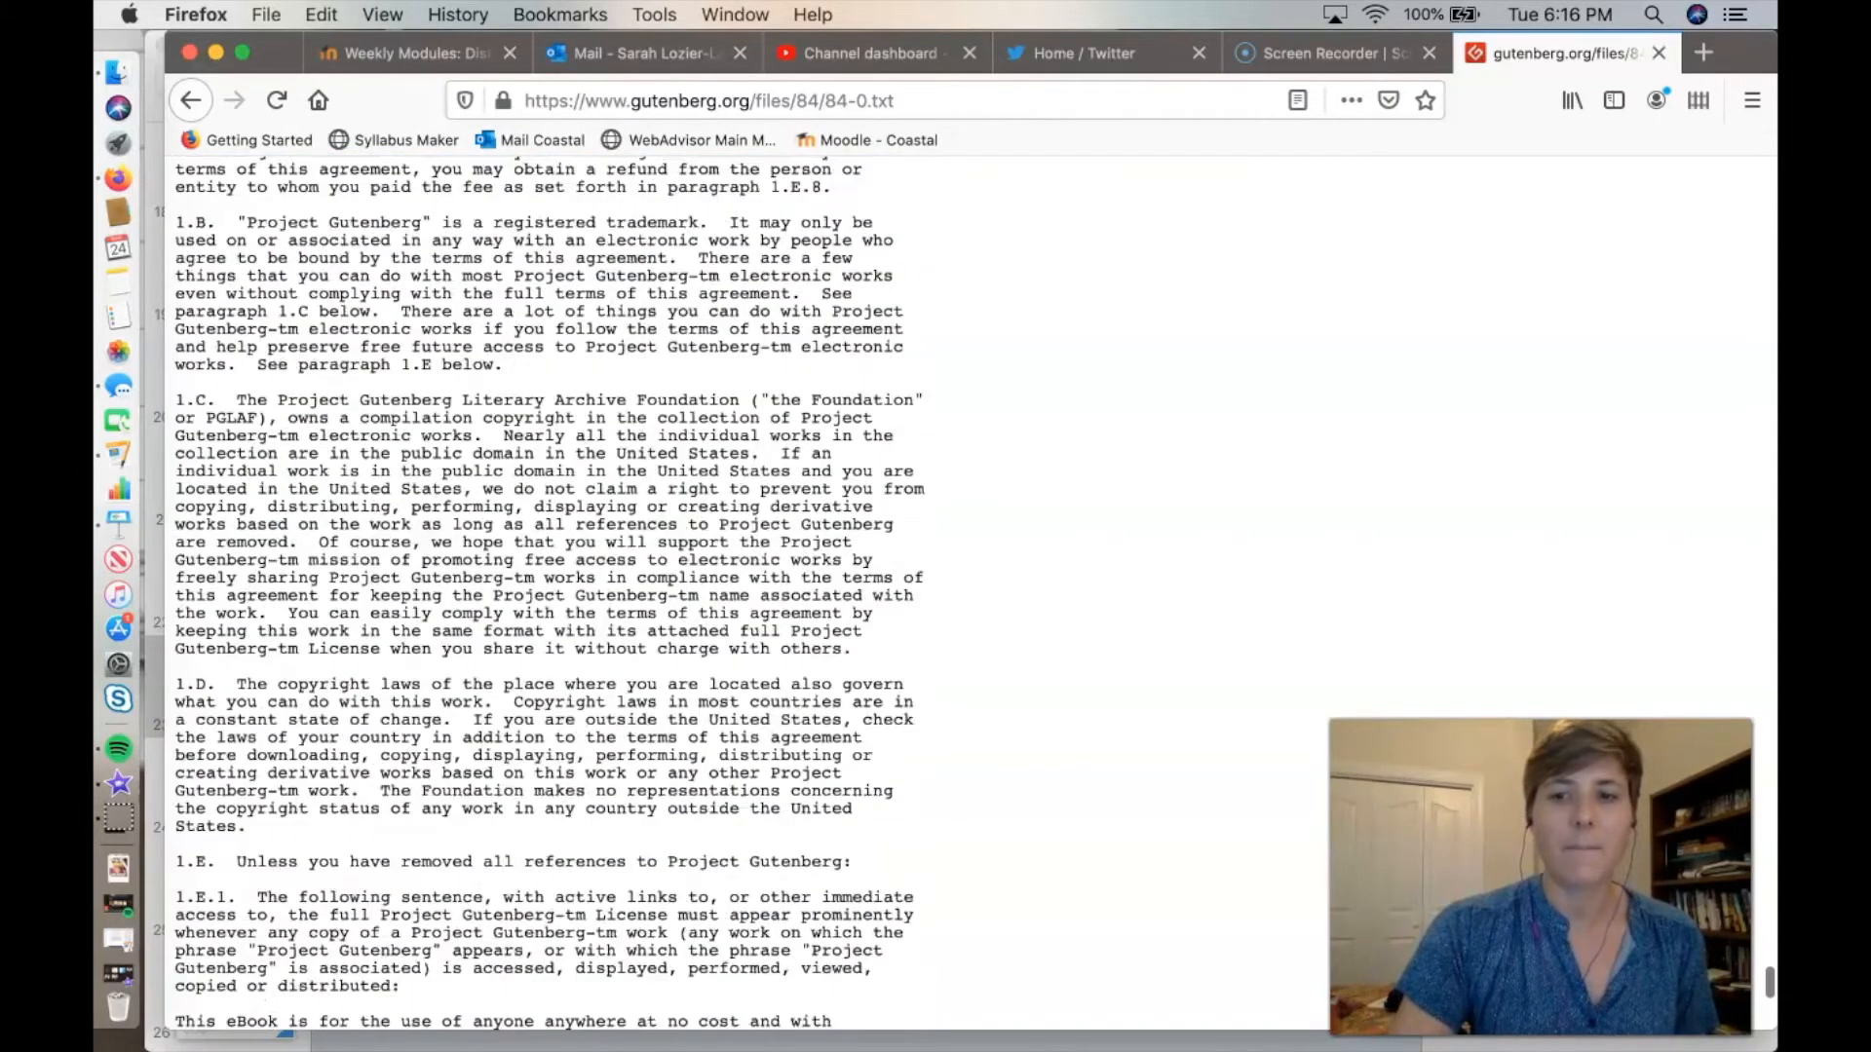
pyautogui.scroll(-10, 560, 595)
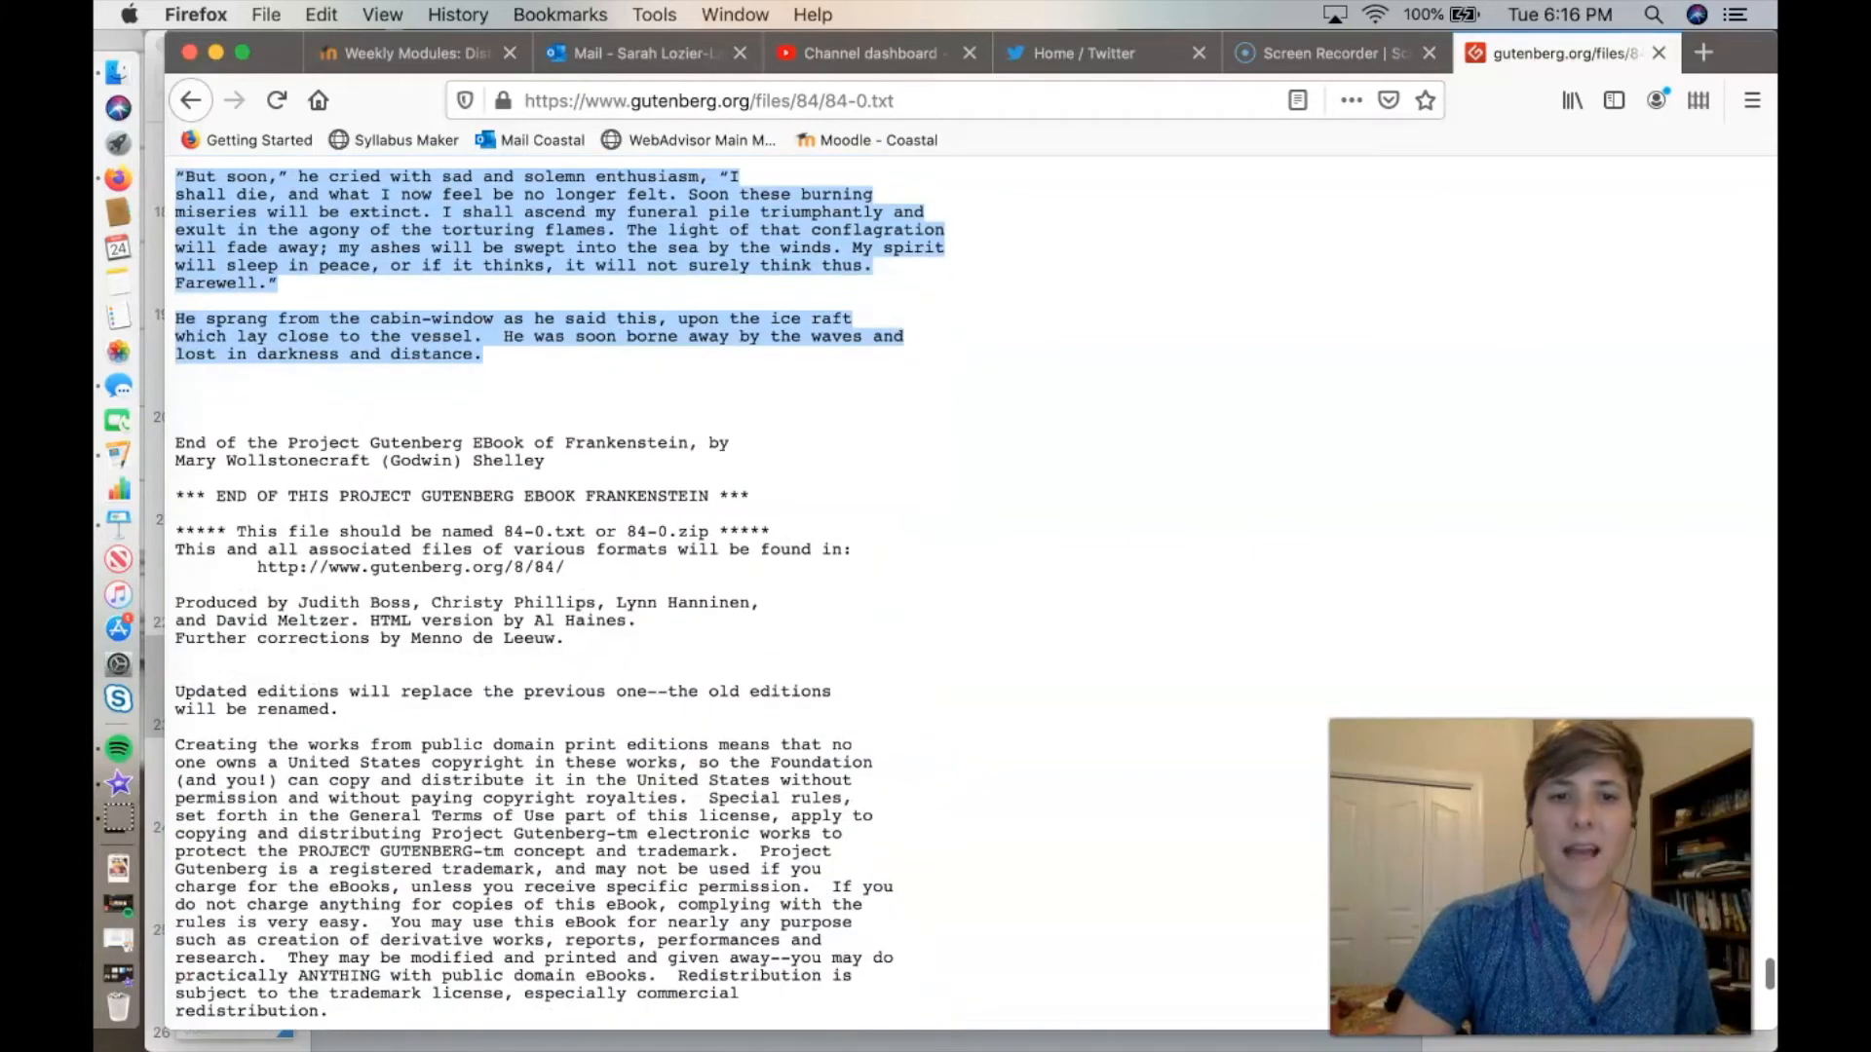
pyautogui.scroll(3, 560, 585)
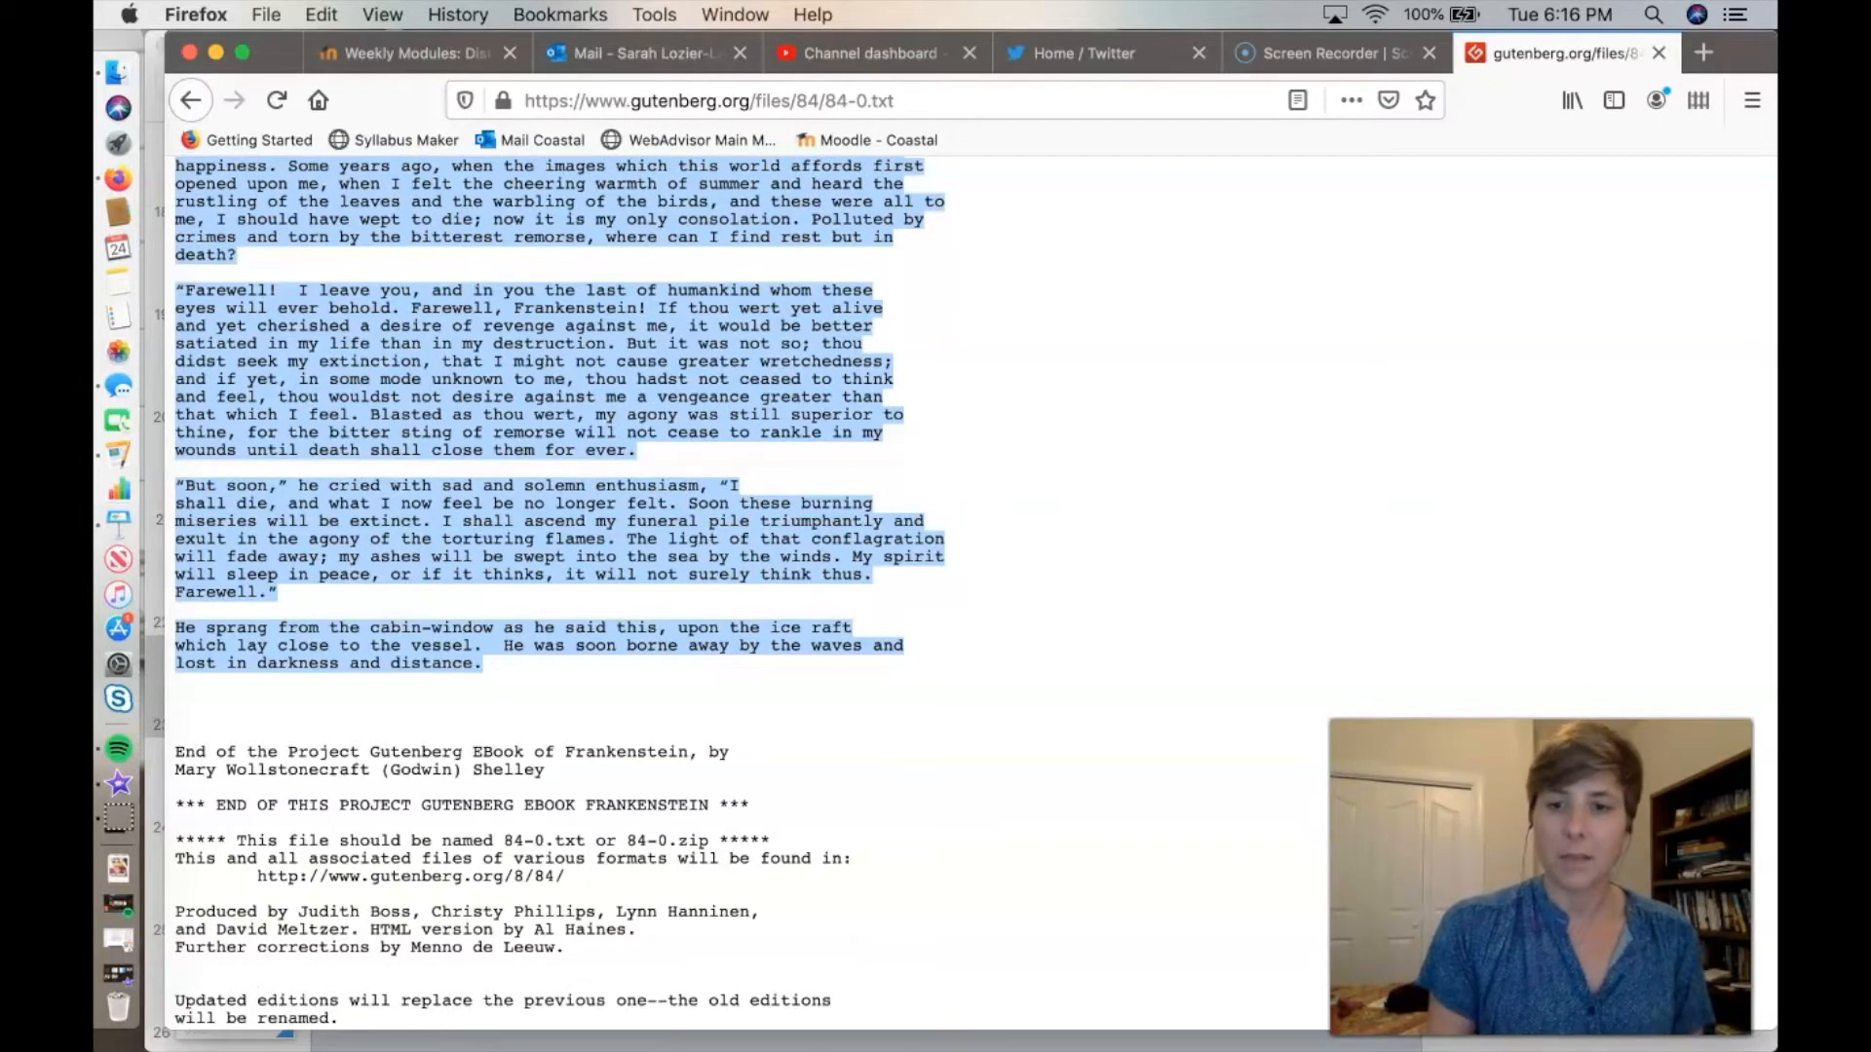
pyautogui.scroll(2, 561, 585)
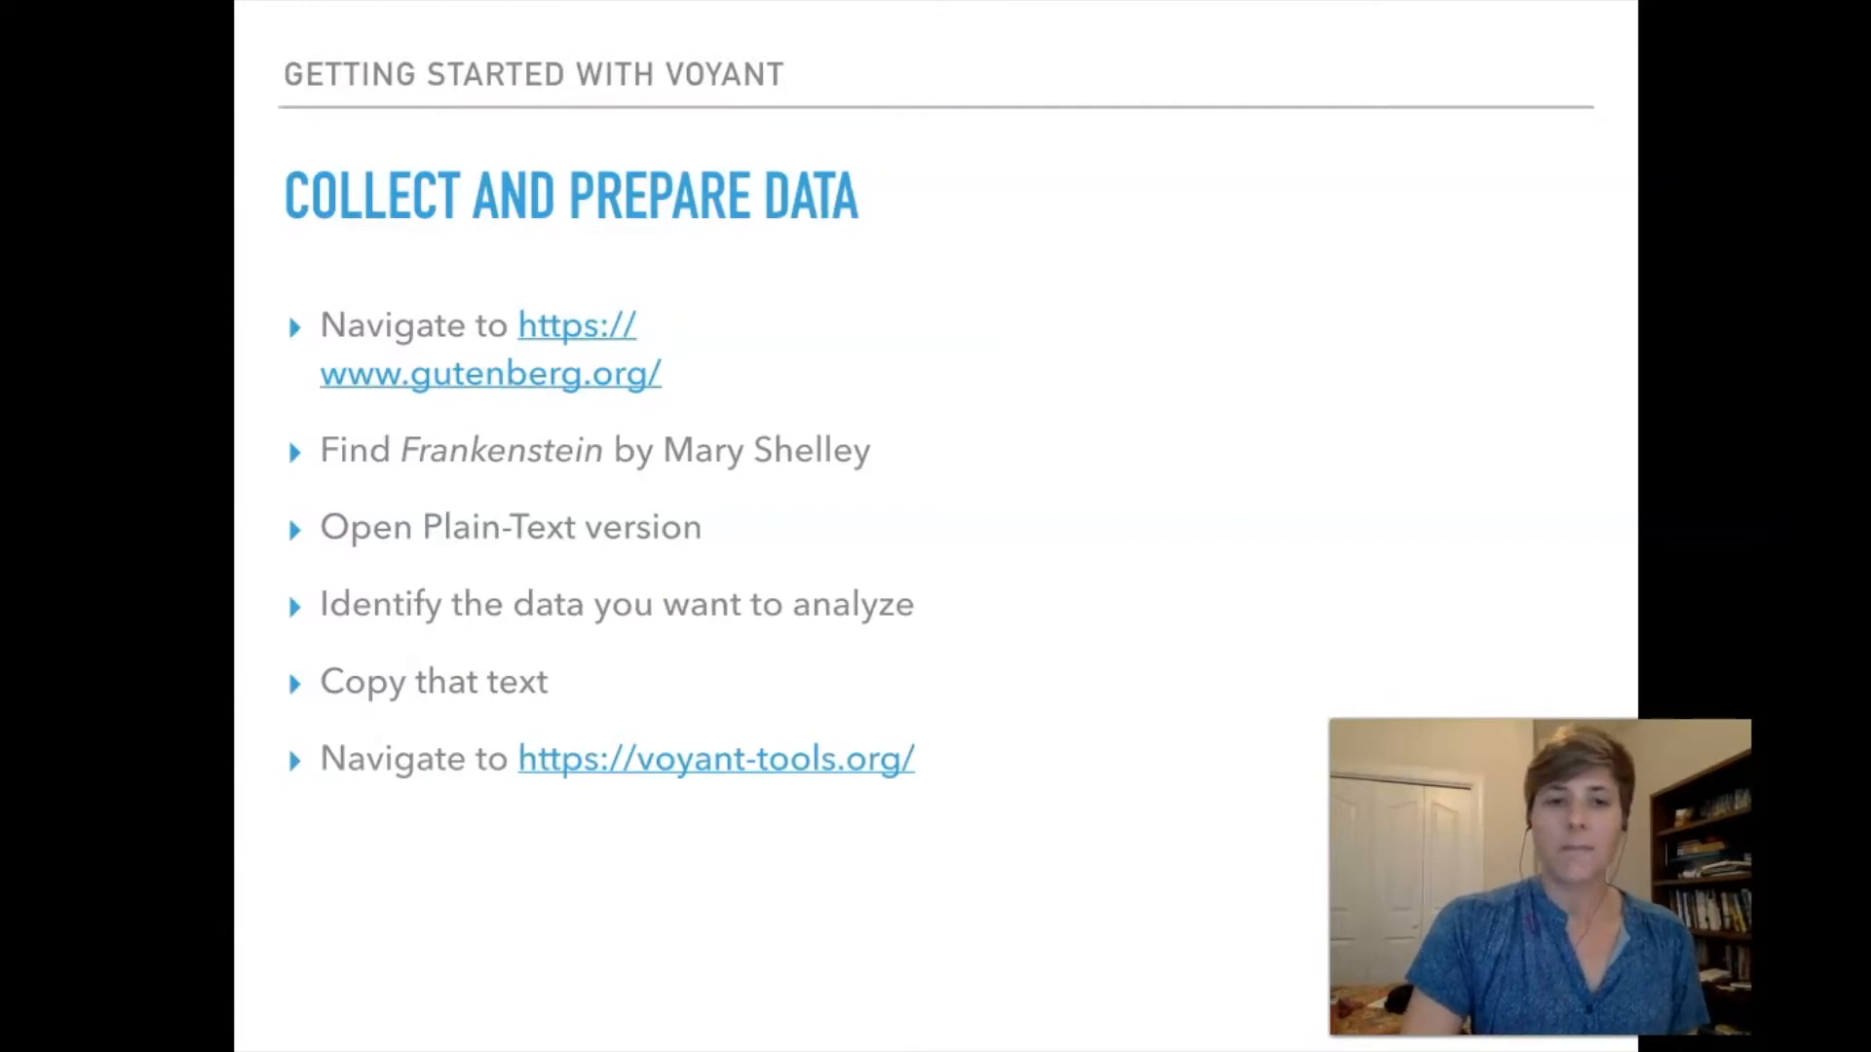
pyautogui.press('Right')
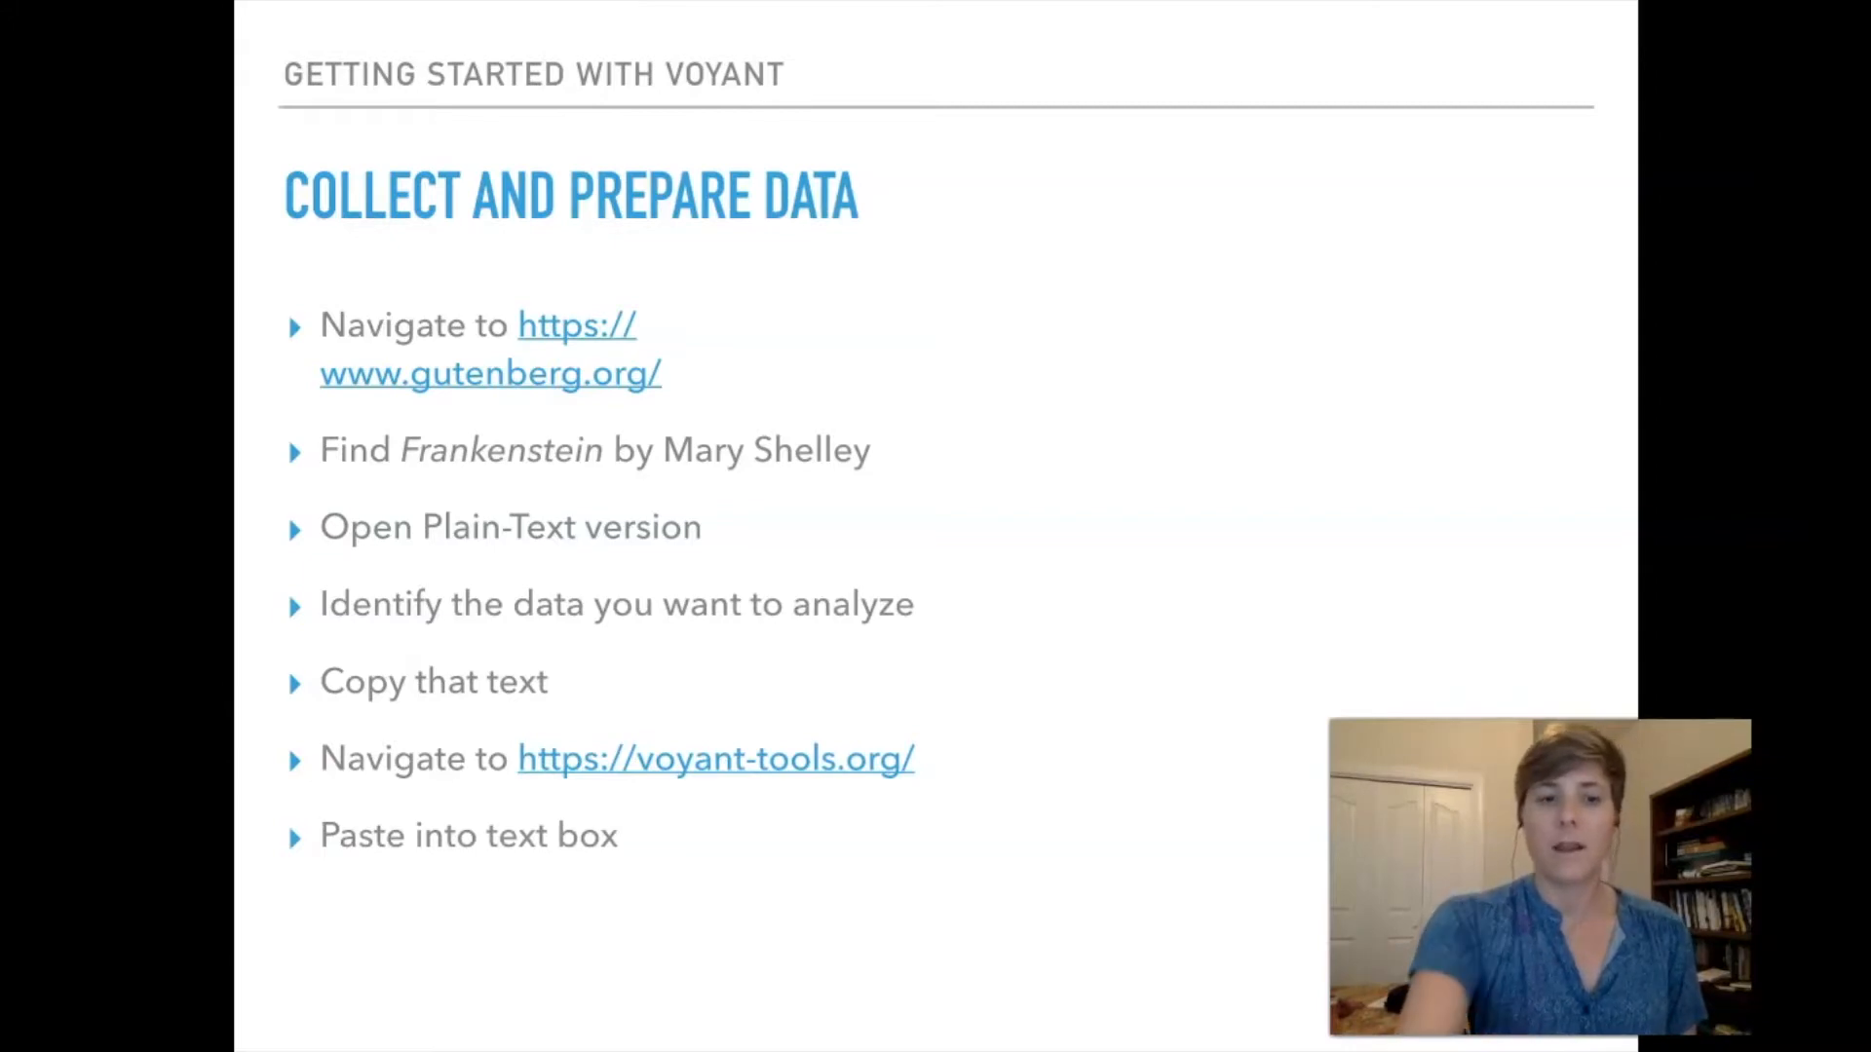
# Open the Voyant Tools site at voyant-tools.org in a new browser tab.
pyautogui.write('voy')
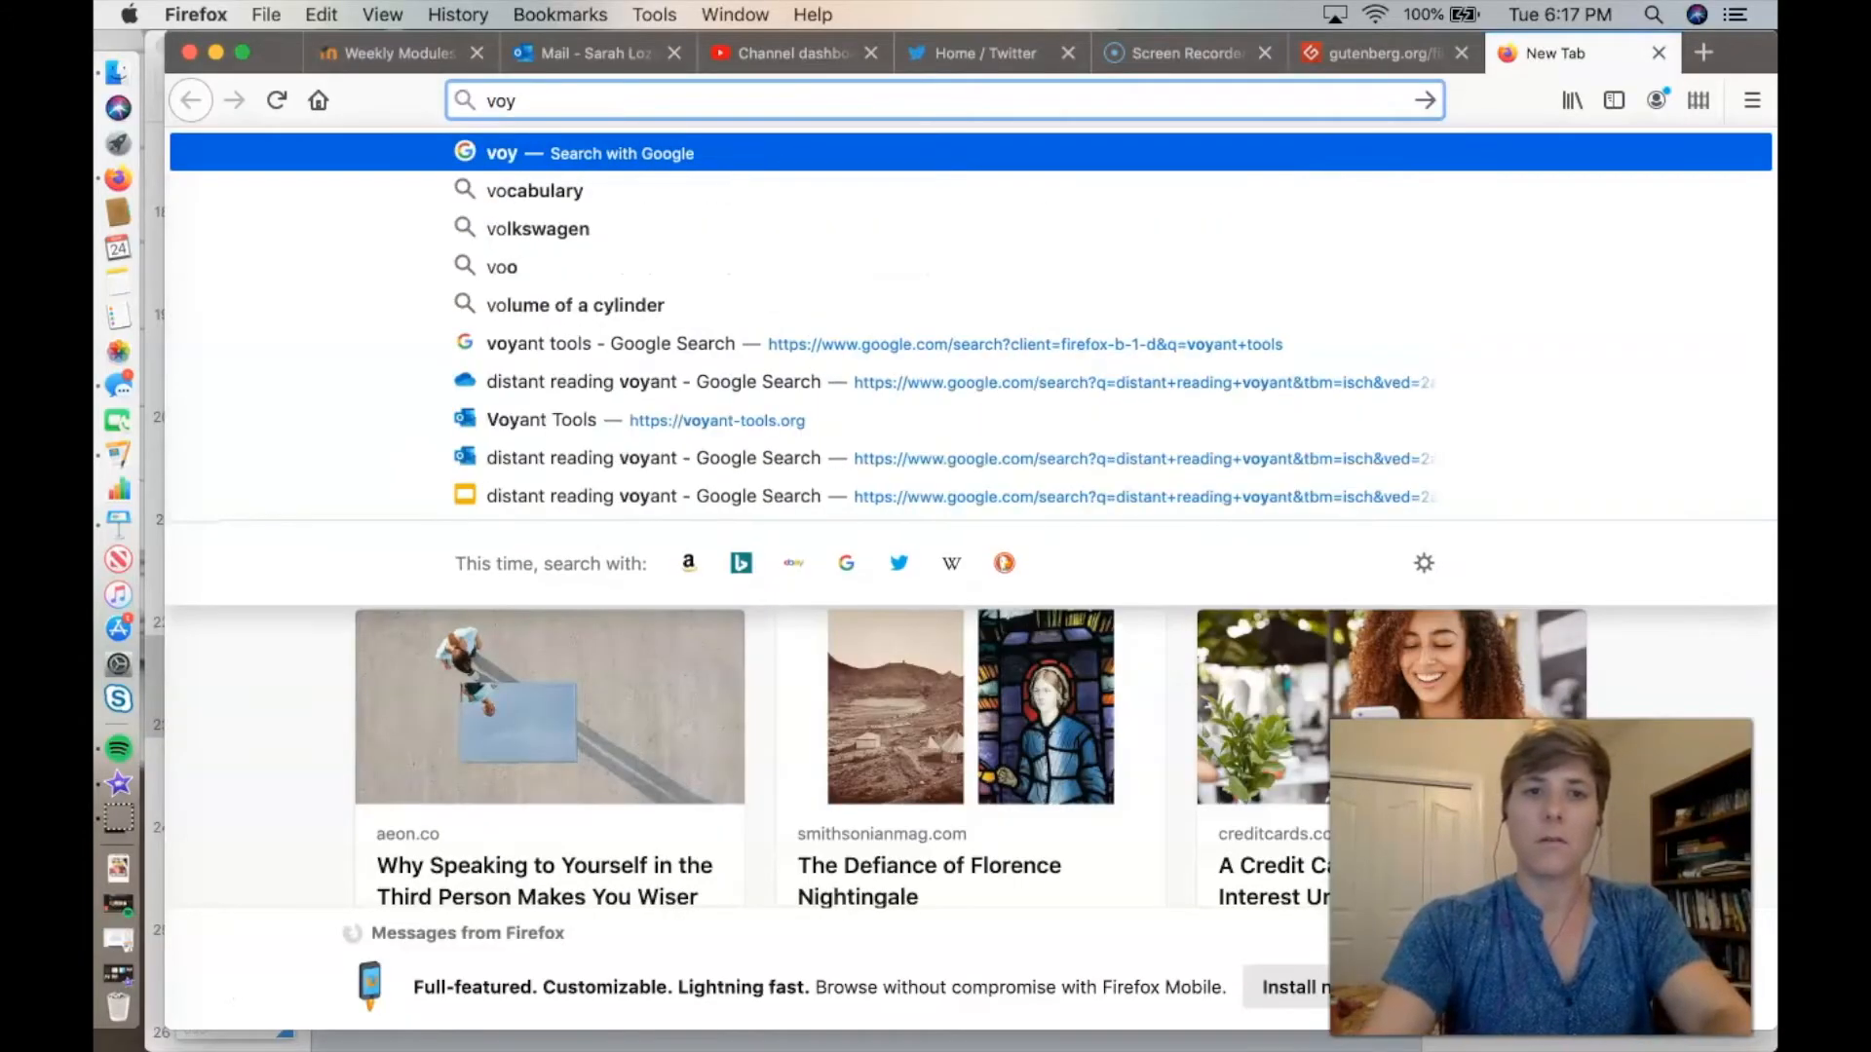
pyautogui.write('ant-tools')
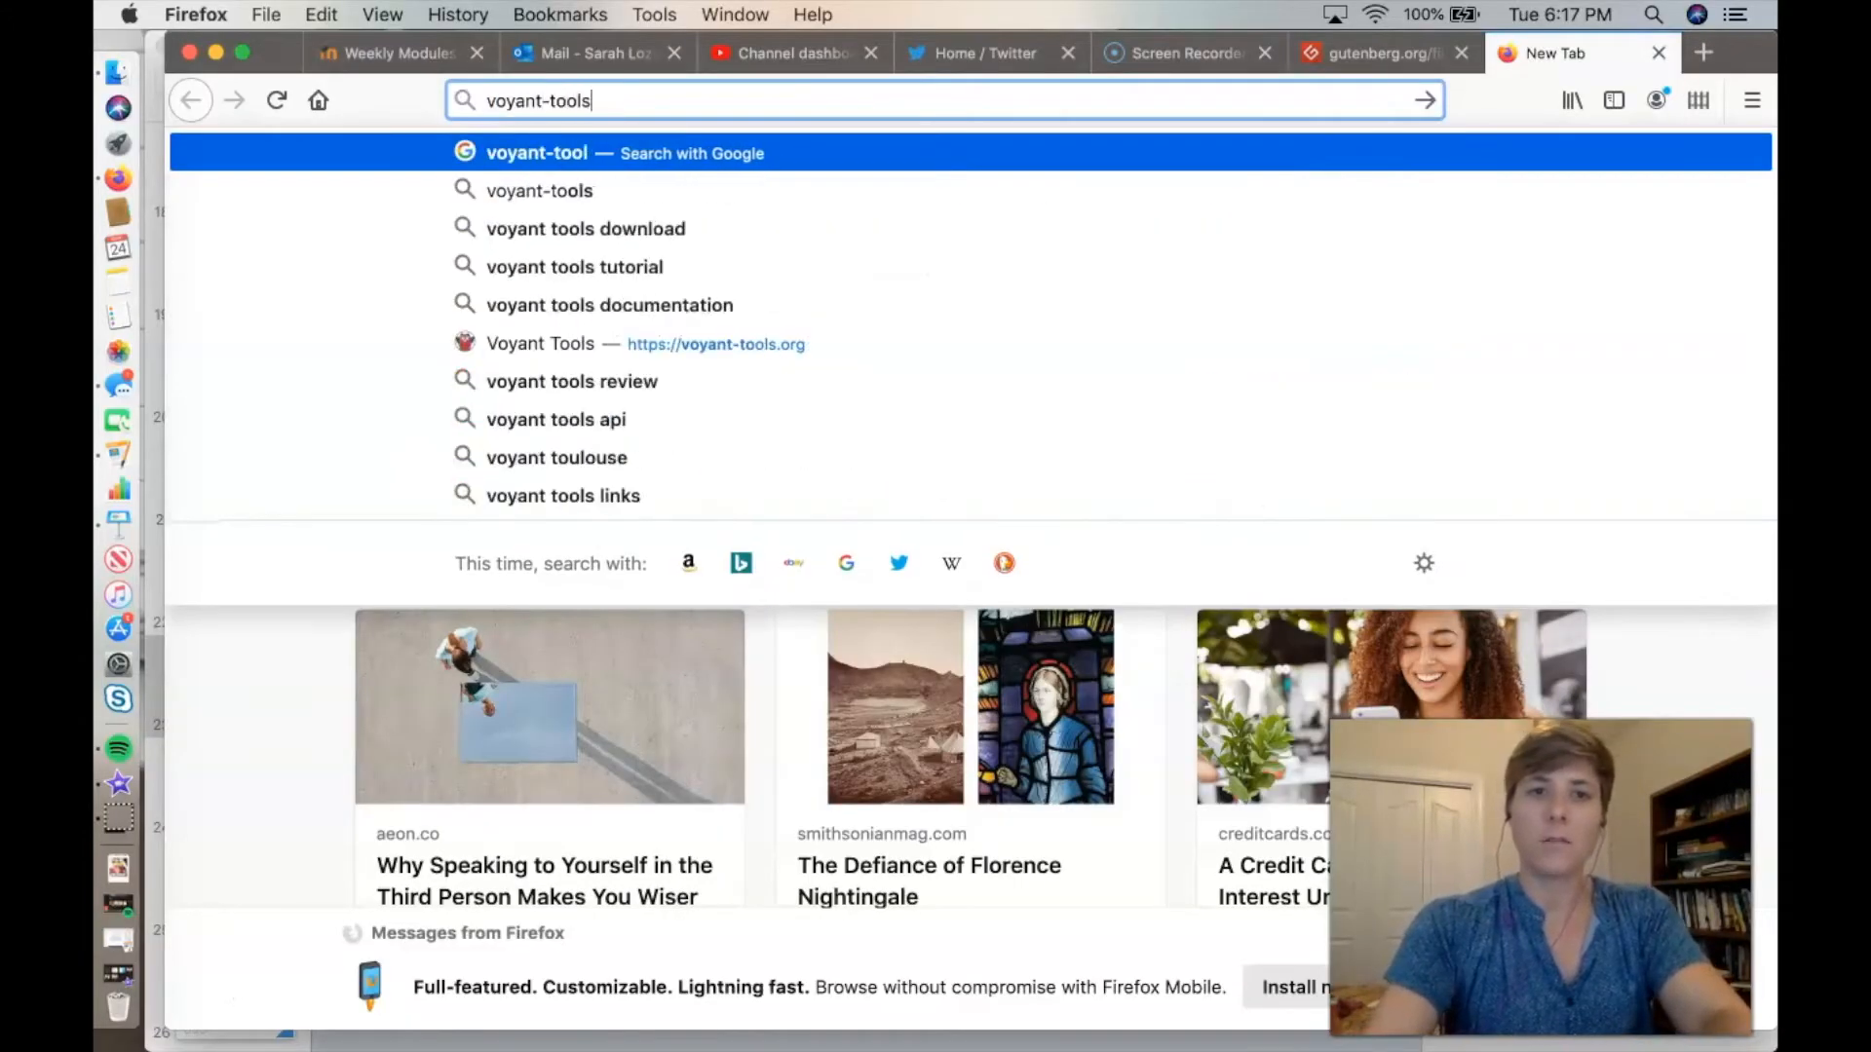
pyautogui.click(585, 342)
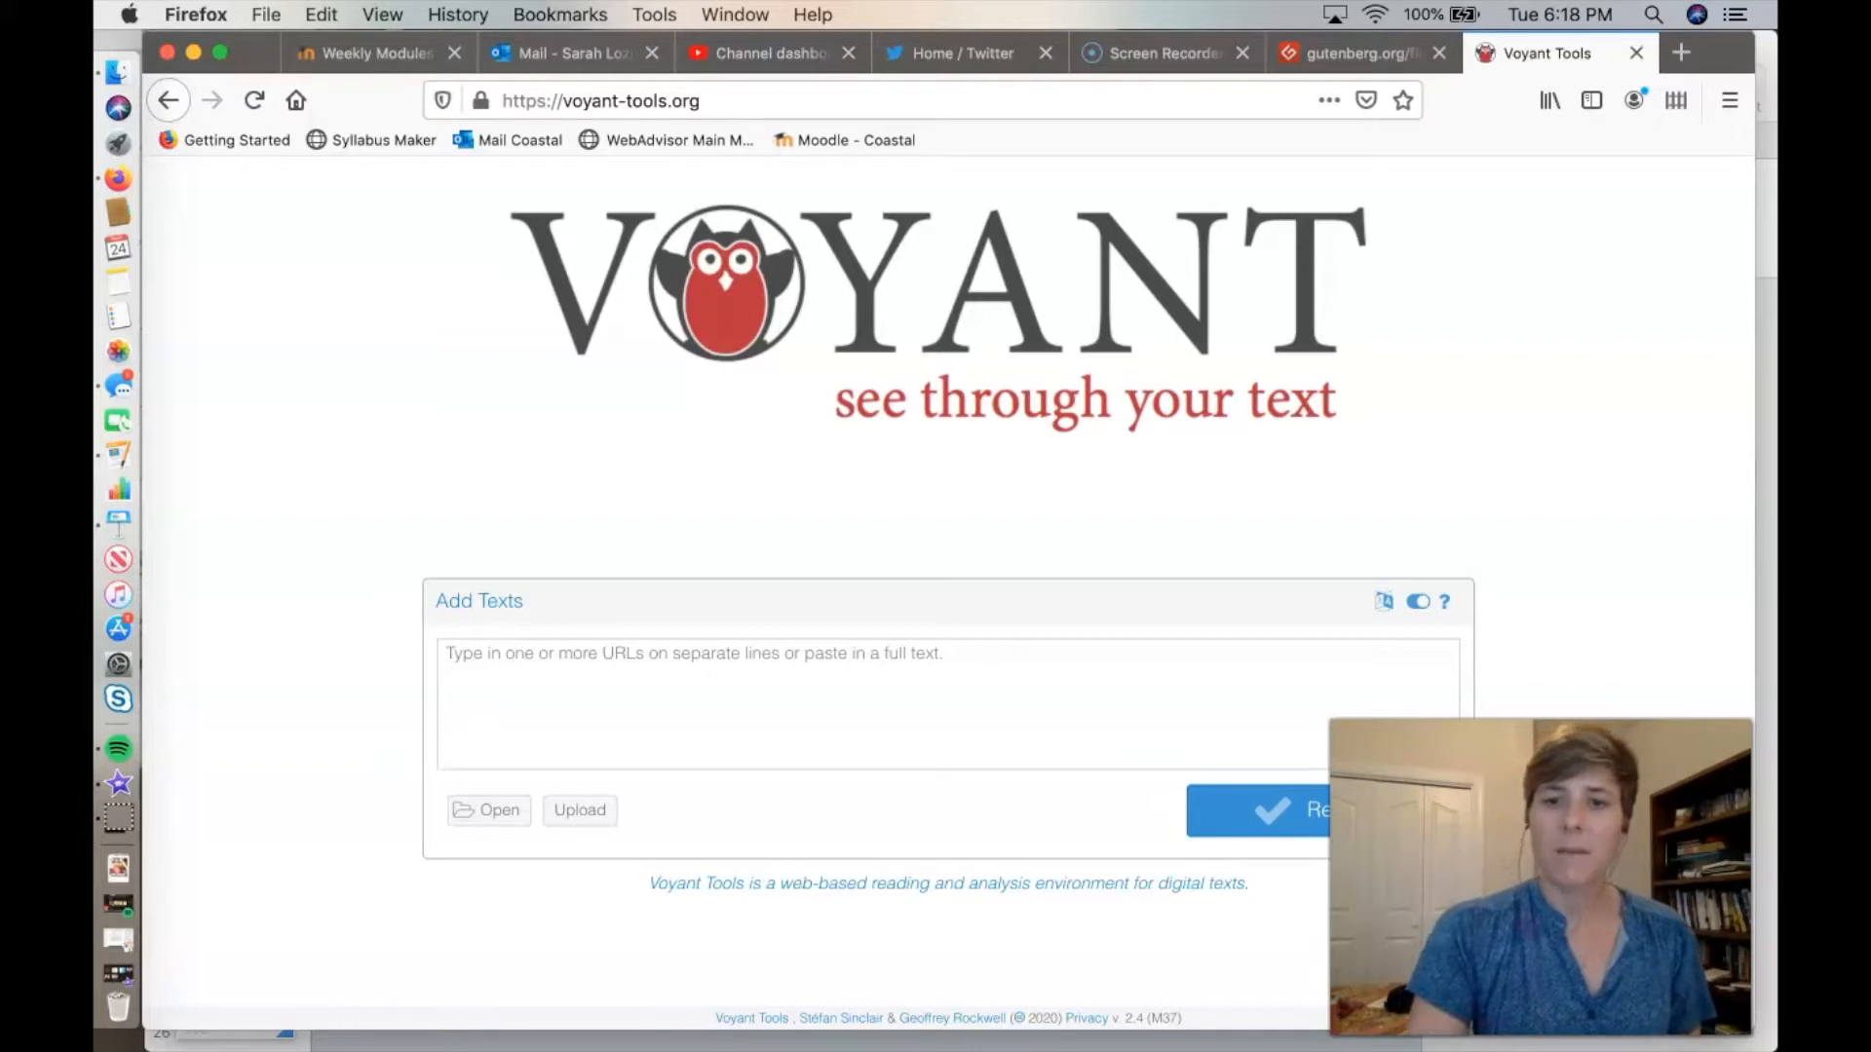
# Paste the copied novel text into Add Texts and reveal its text analysis.
pyautogui.click(448, 654)
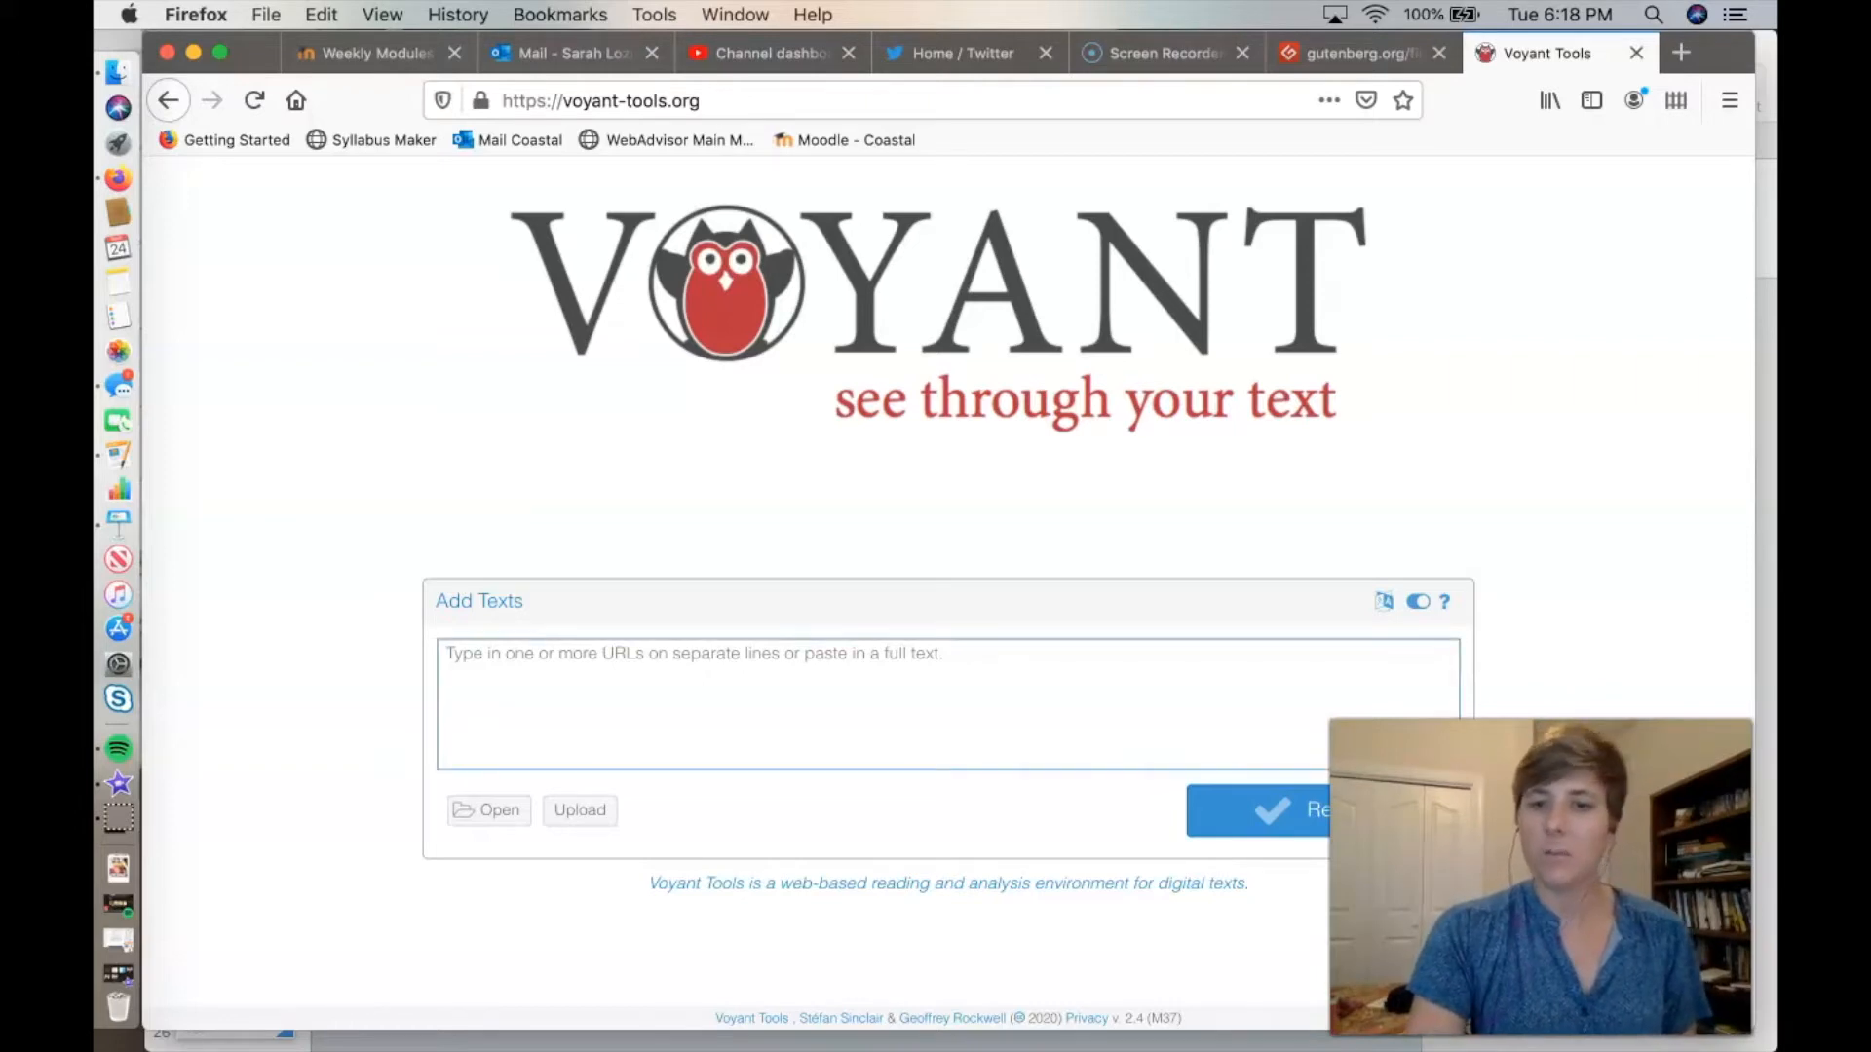
pyautogui.write('He sprang from the cabin-window as he said this, upon the ice raft which lay close to the vessel.  He was soon borne away by the waves and lost in darkness and distance.')
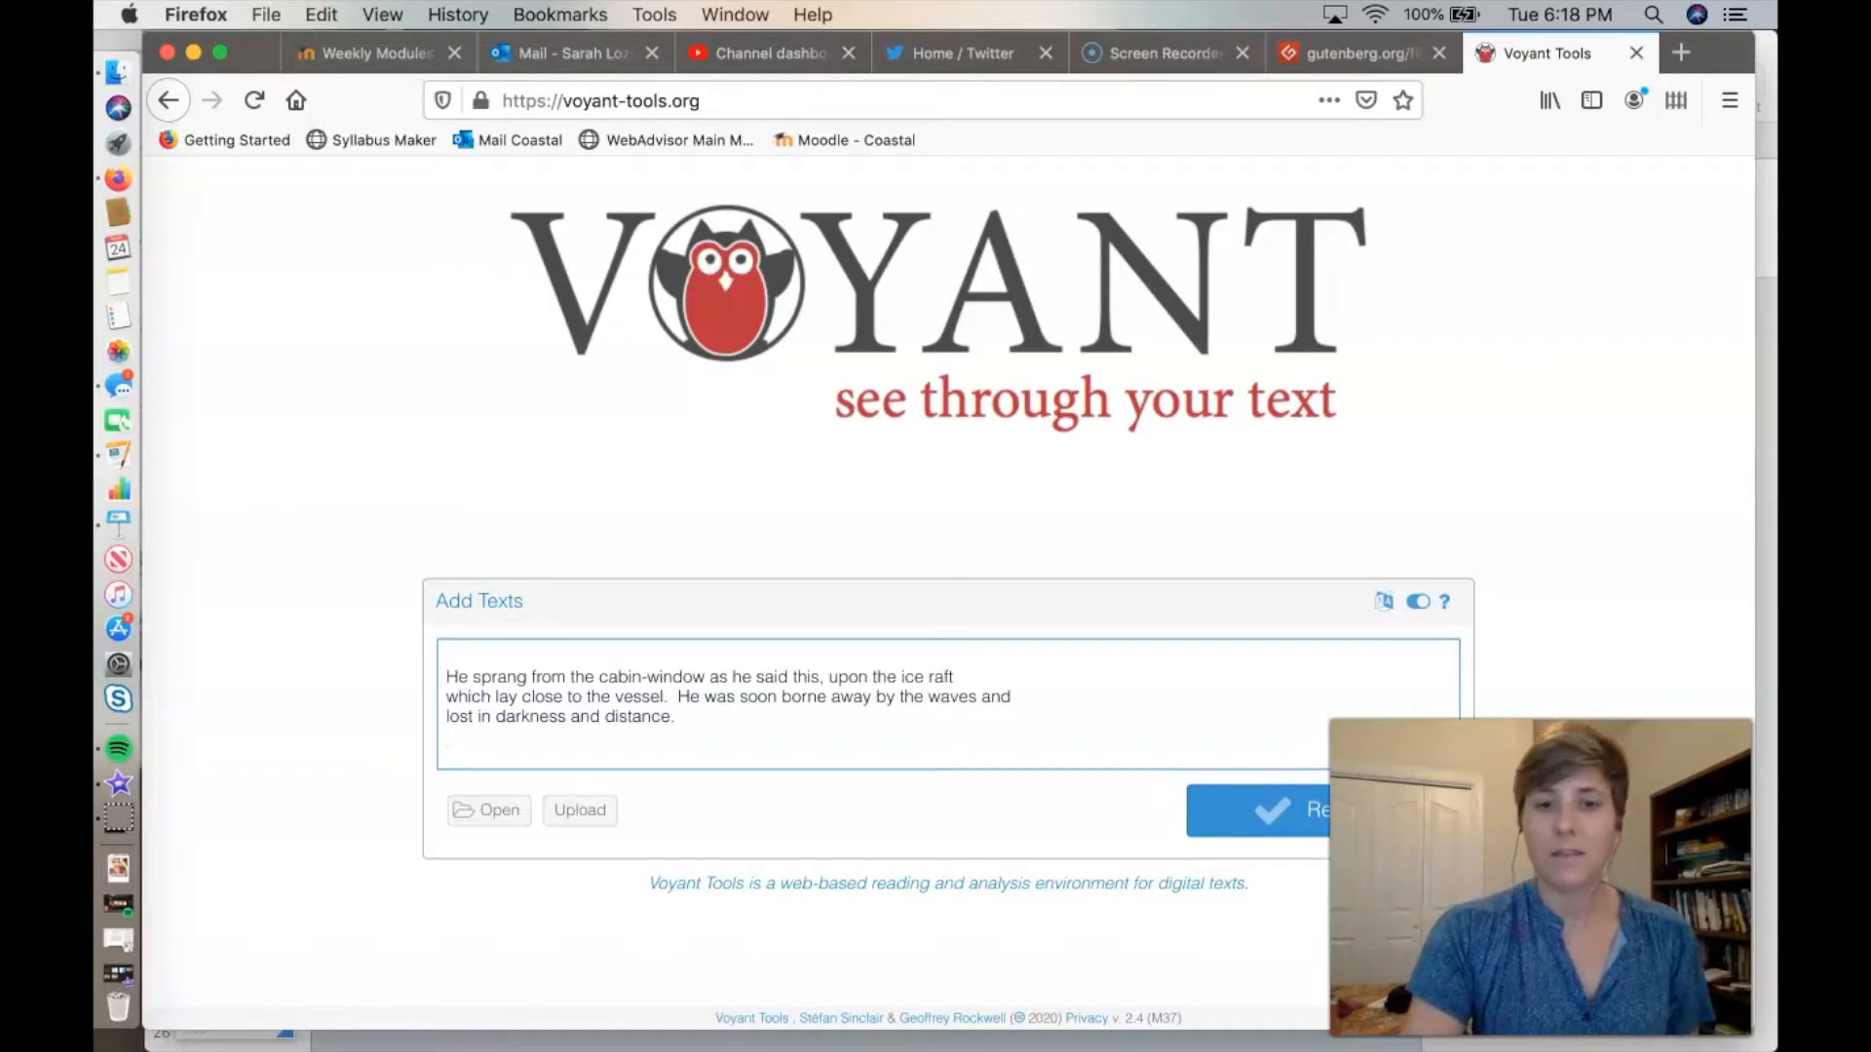
pyautogui.click(1324, 811)
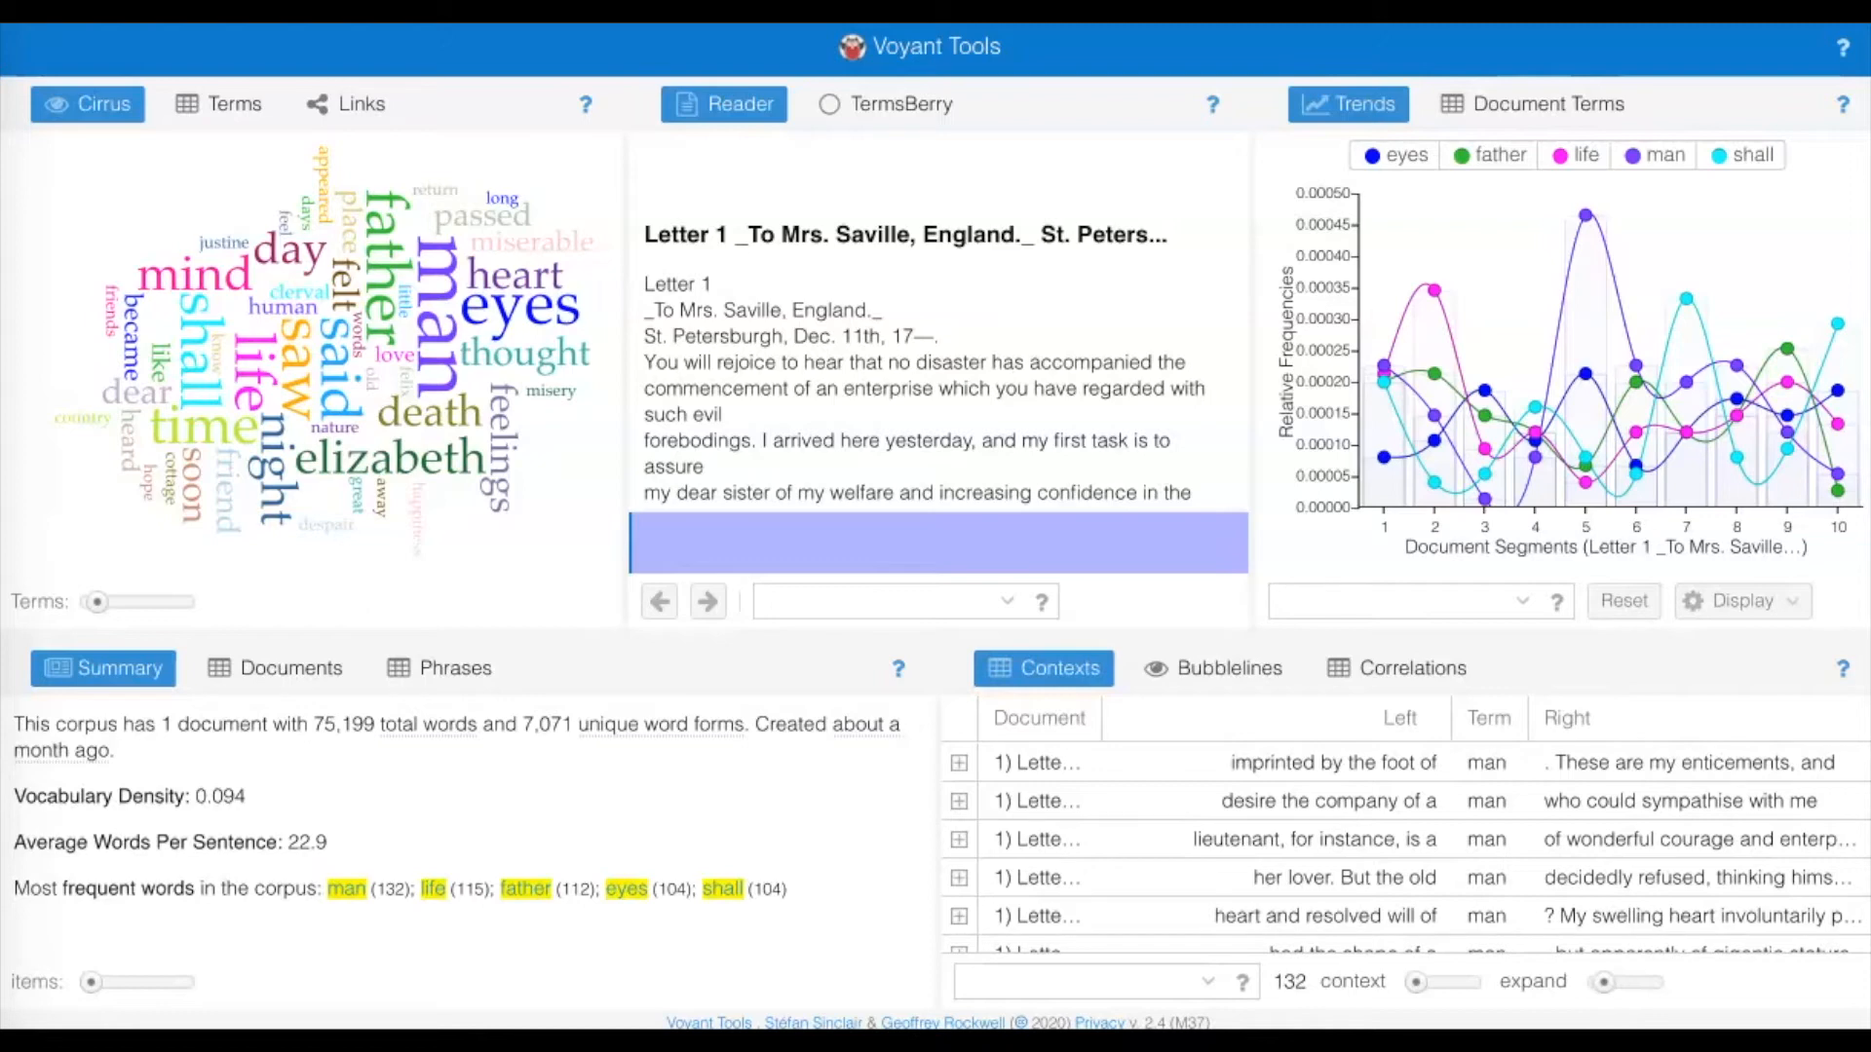
# Expand the Cirrus word cloud to its maximum number of terms, and reduce it to the minimum.
pyautogui.click(88, 105)
pyautogui.moveTo(96, 601); pyautogui.dragTo(183, 601)
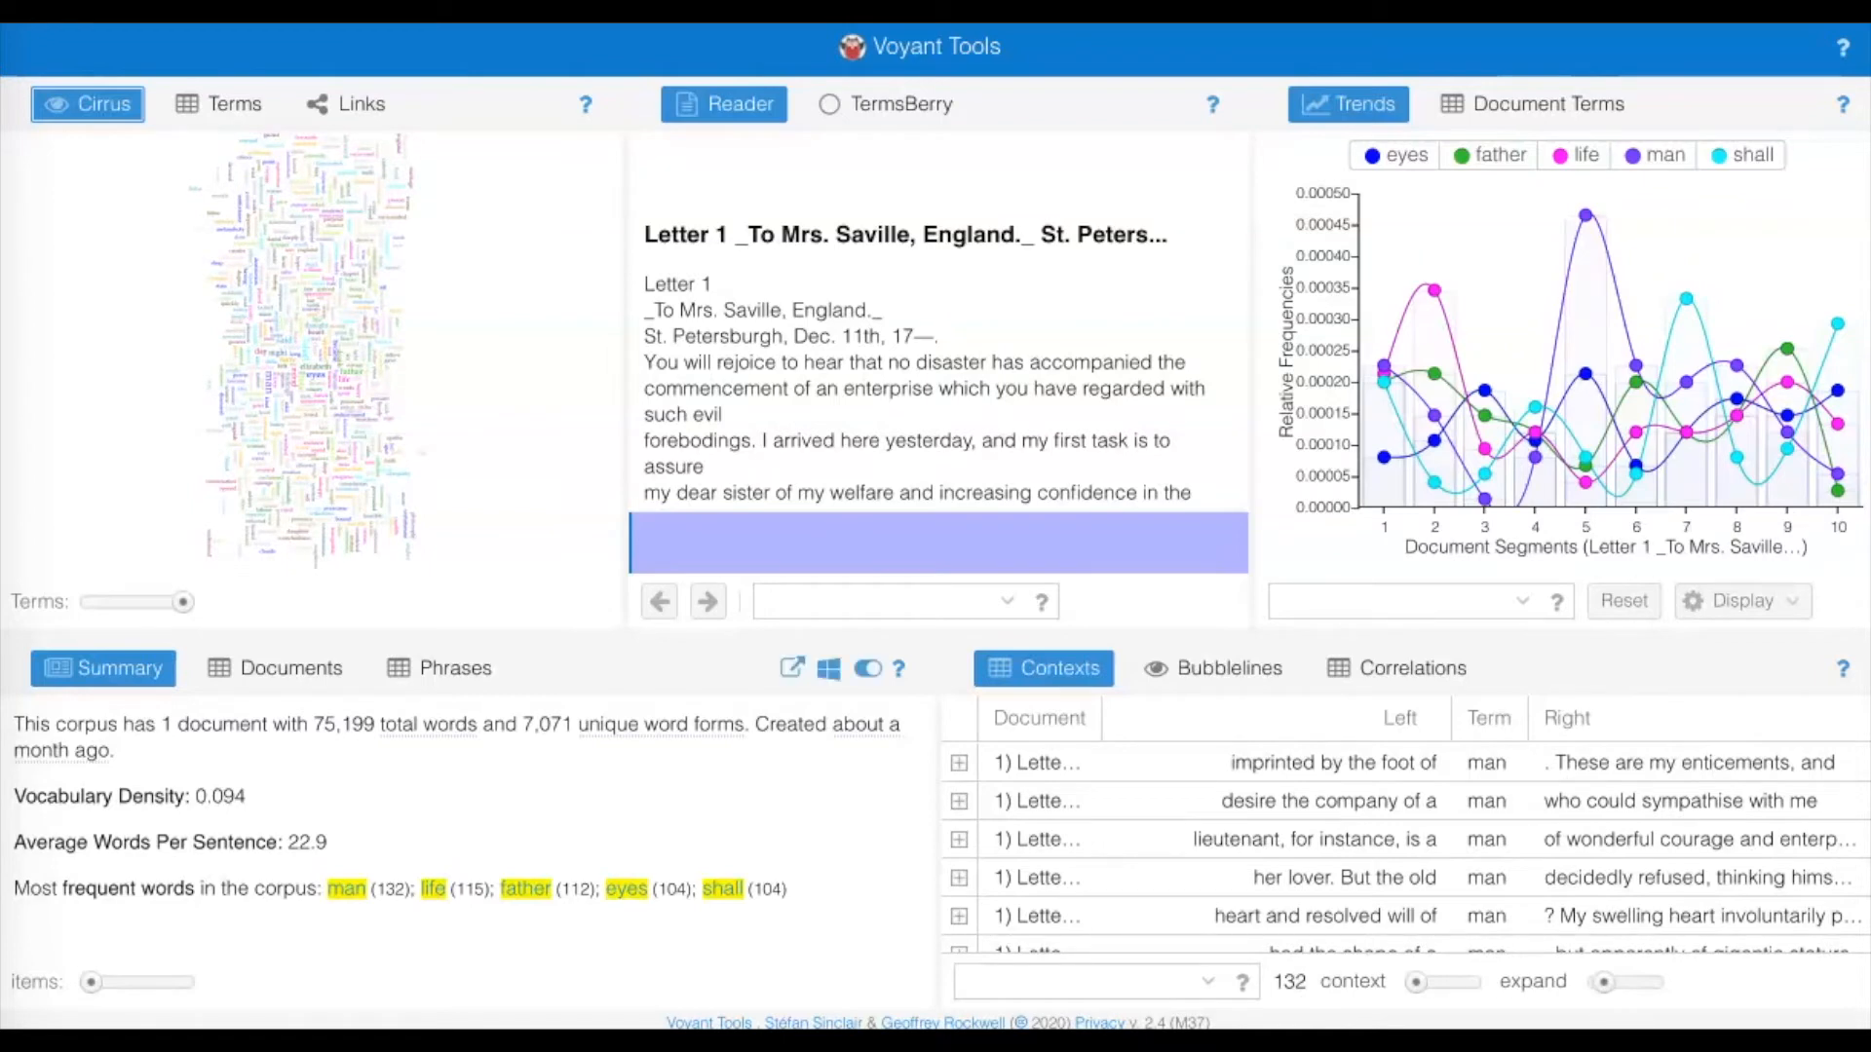
pyautogui.moveTo(182, 601); pyautogui.dragTo(90, 601)
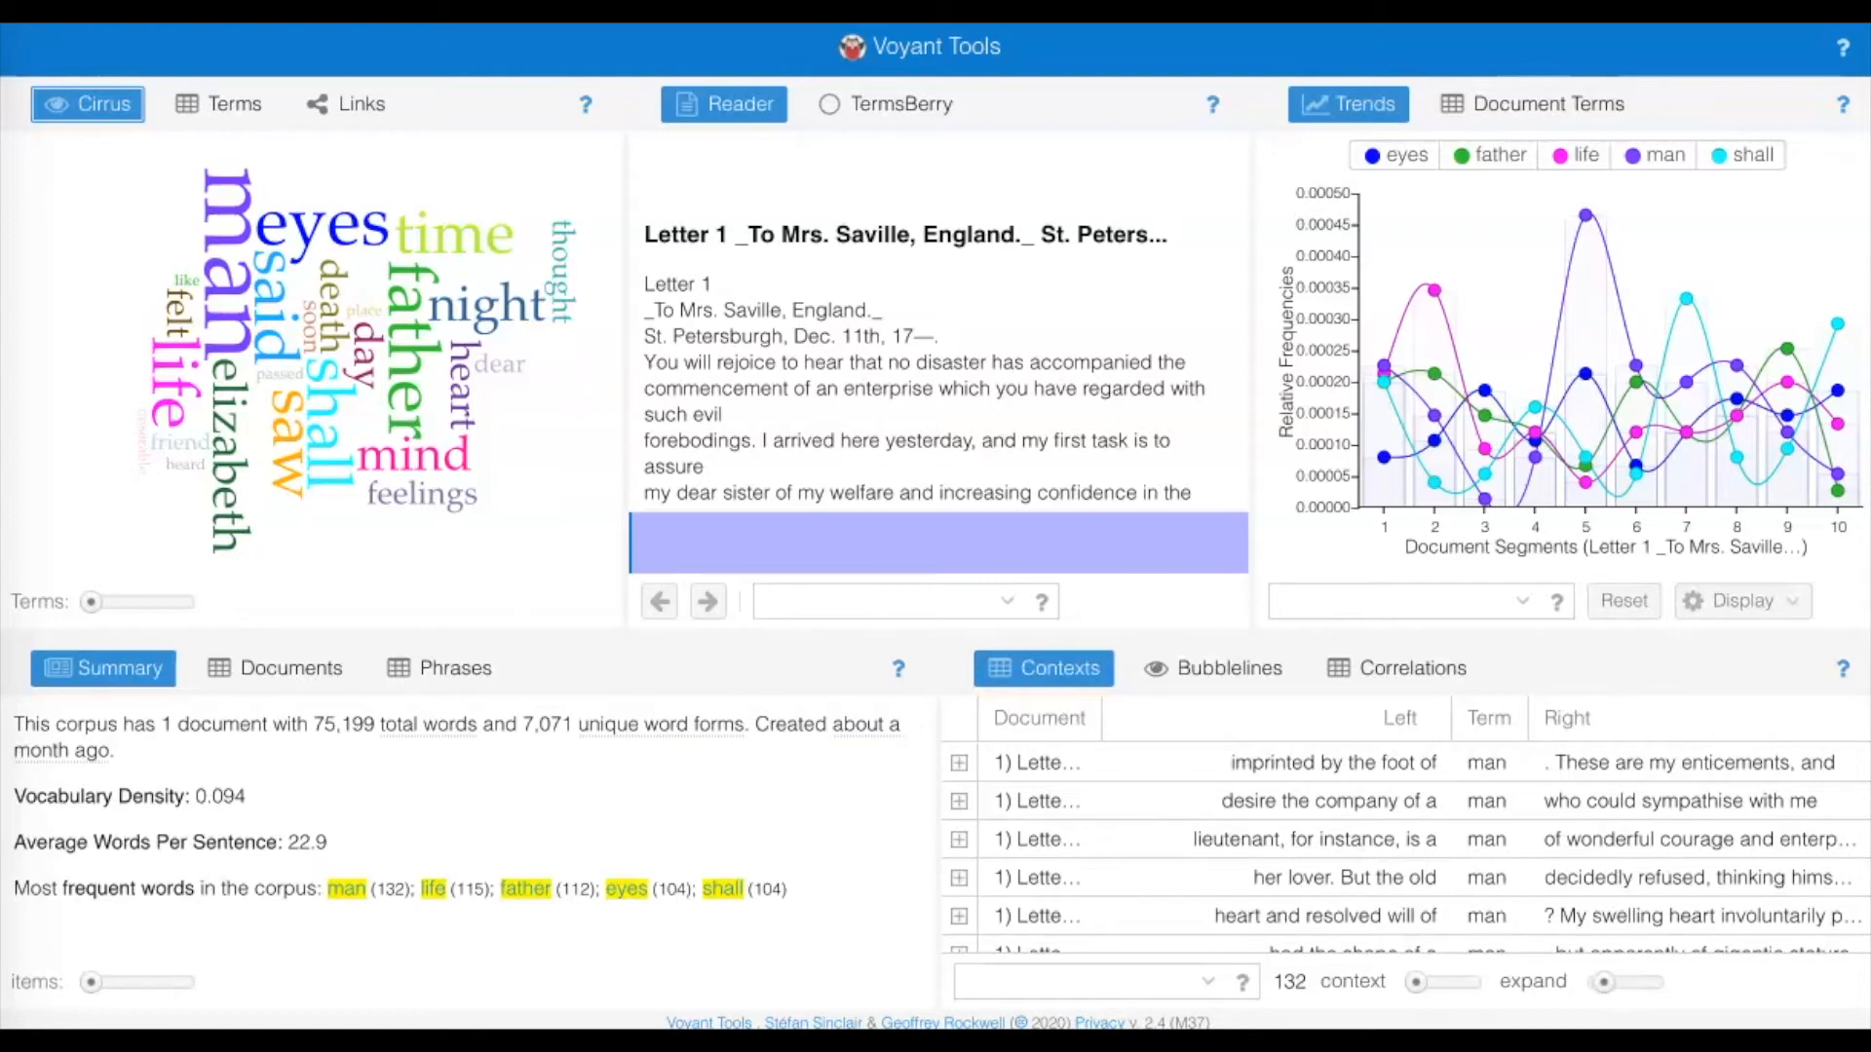
# Read through the novel in the Reader, check the document frequency of individual words, and select the word "regret".
pyautogui.scroll(-5, 936, 322)
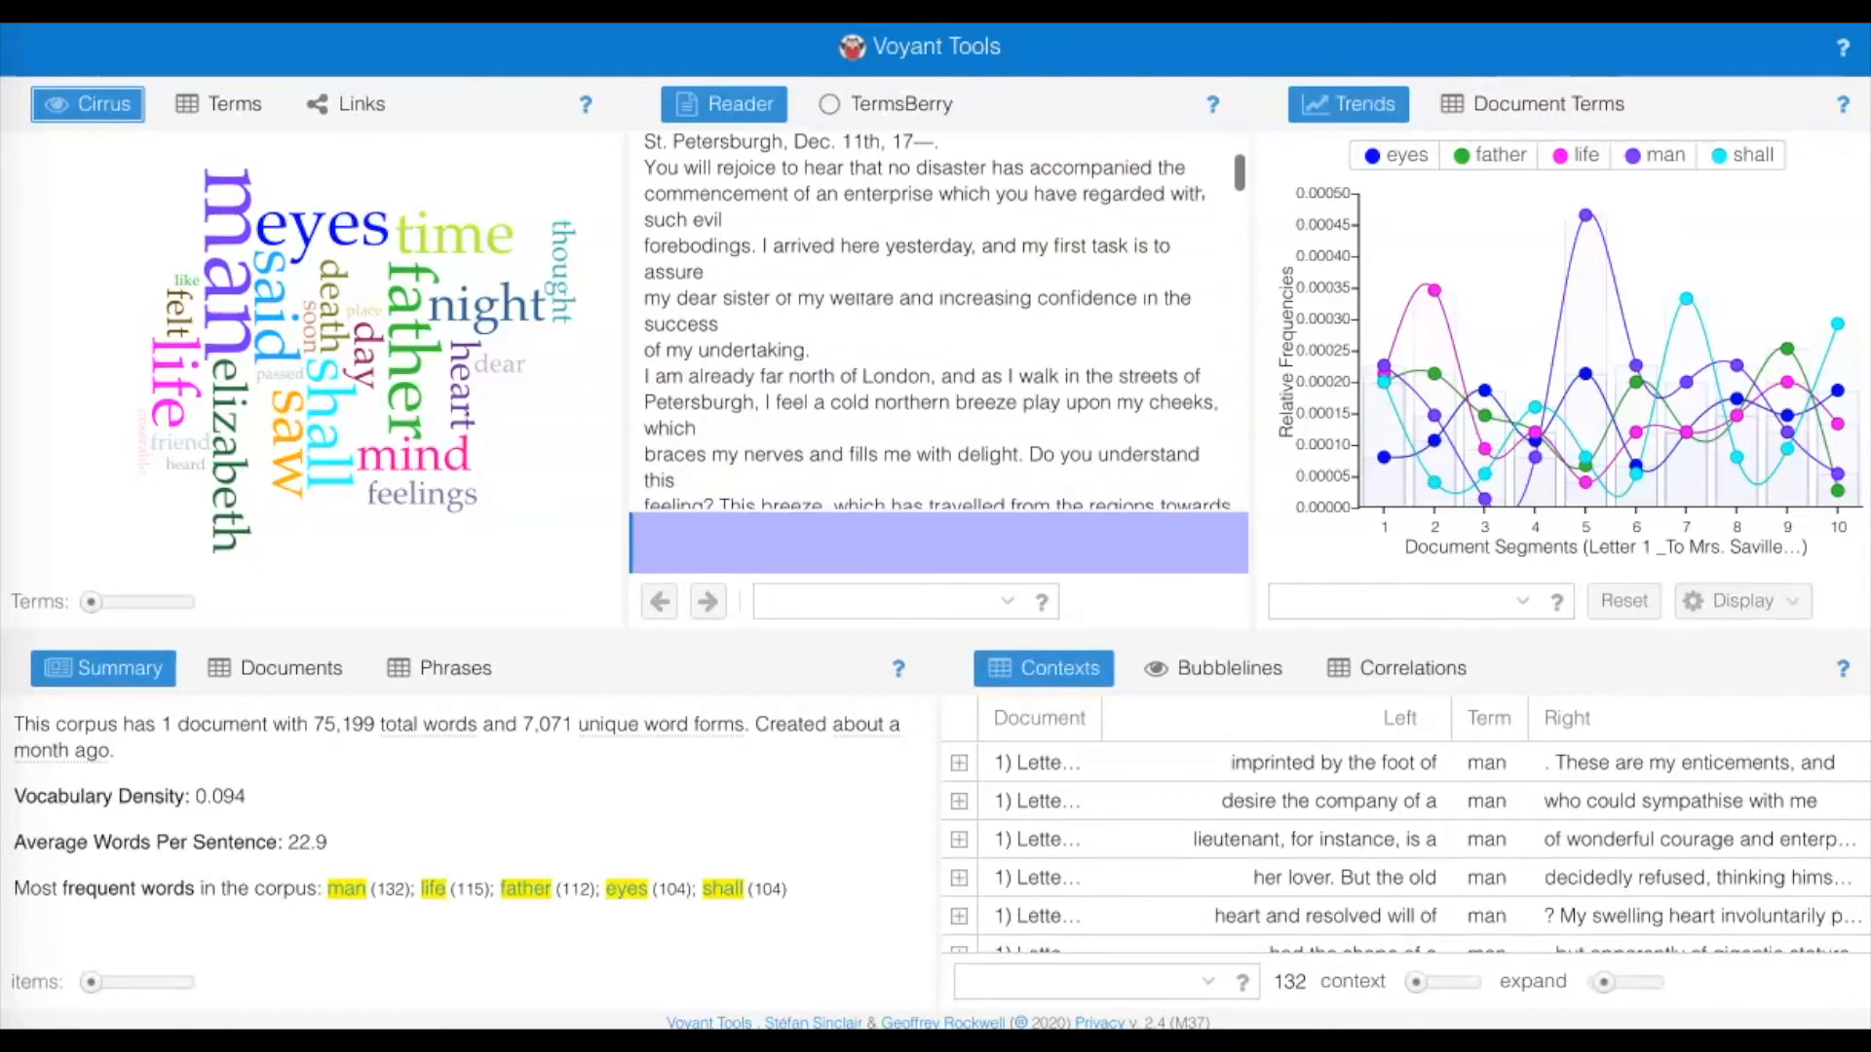
pyautogui.scroll(-3, 936, 321)
pyautogui.scroll(-1, 1018, 359)
pyautogui.moveTo(955, 201)
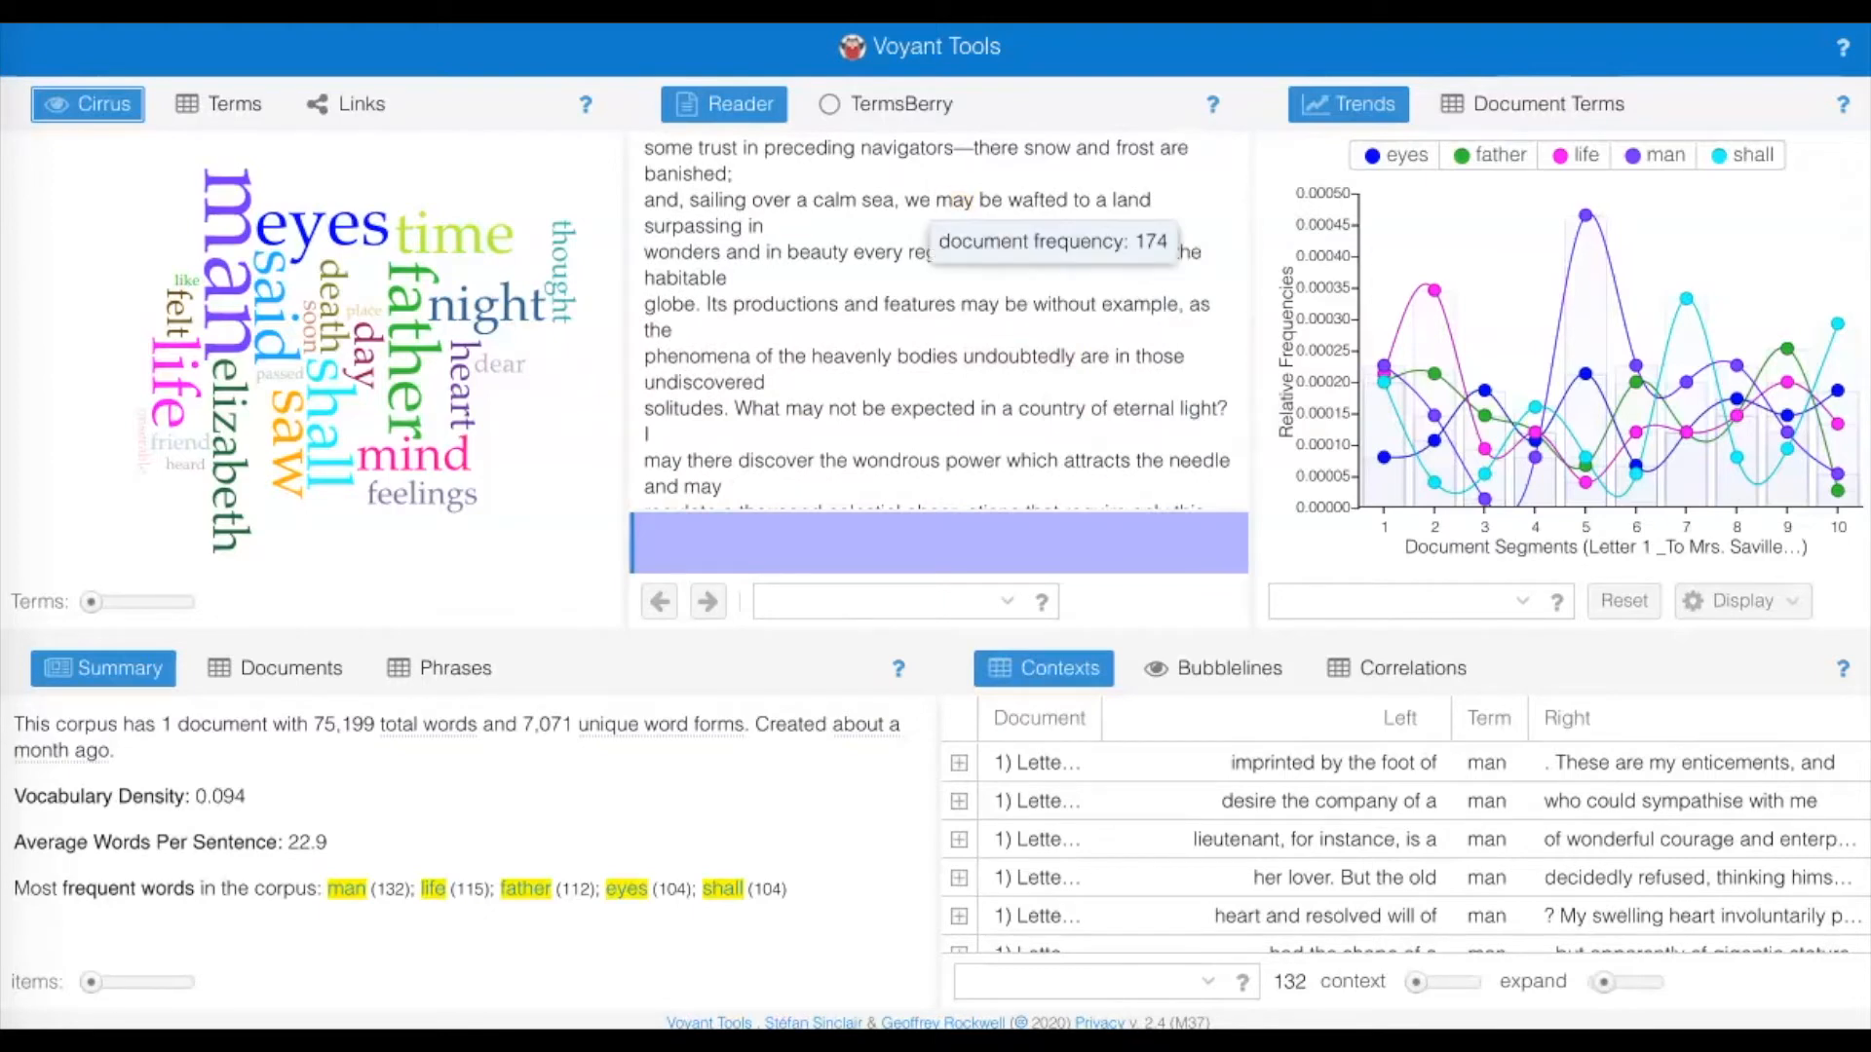
pyautogui.moveTo(816, 253)
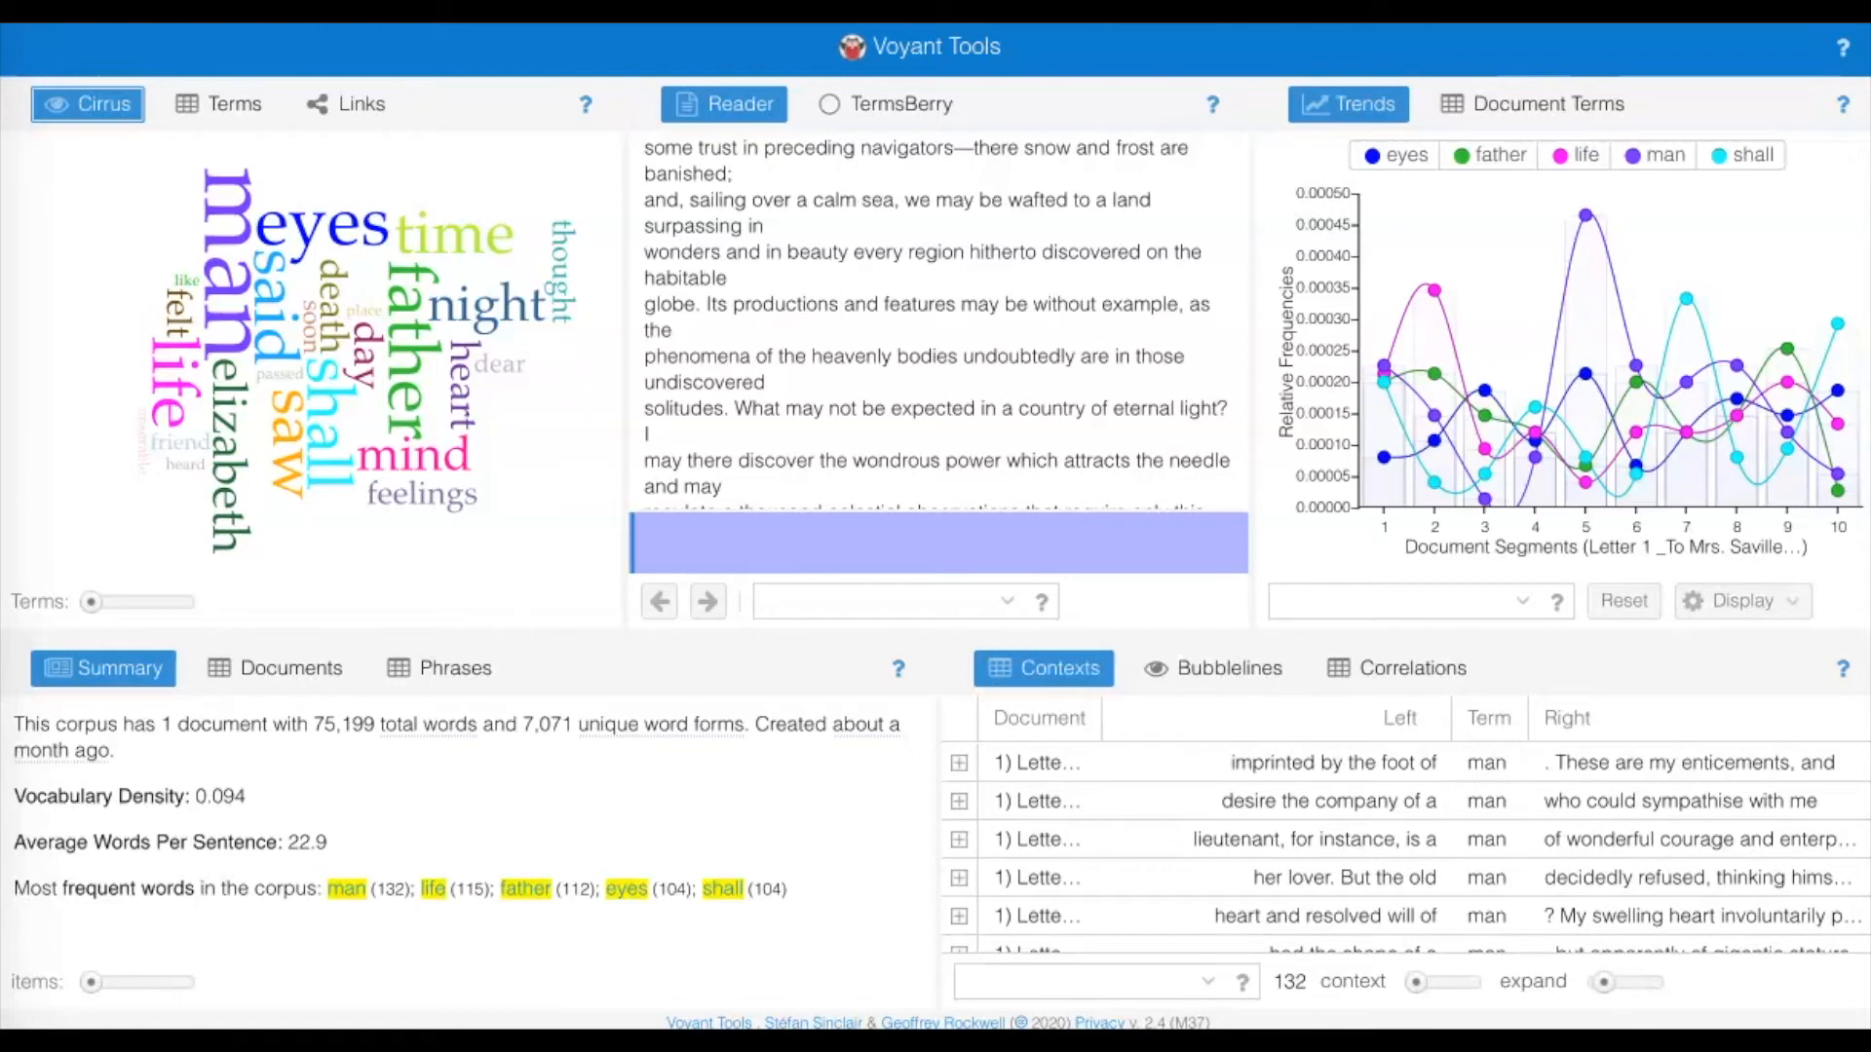
pyautogui.scroll(-1, 793, 304)
pyautogui.scroll(-5, 936, 322)
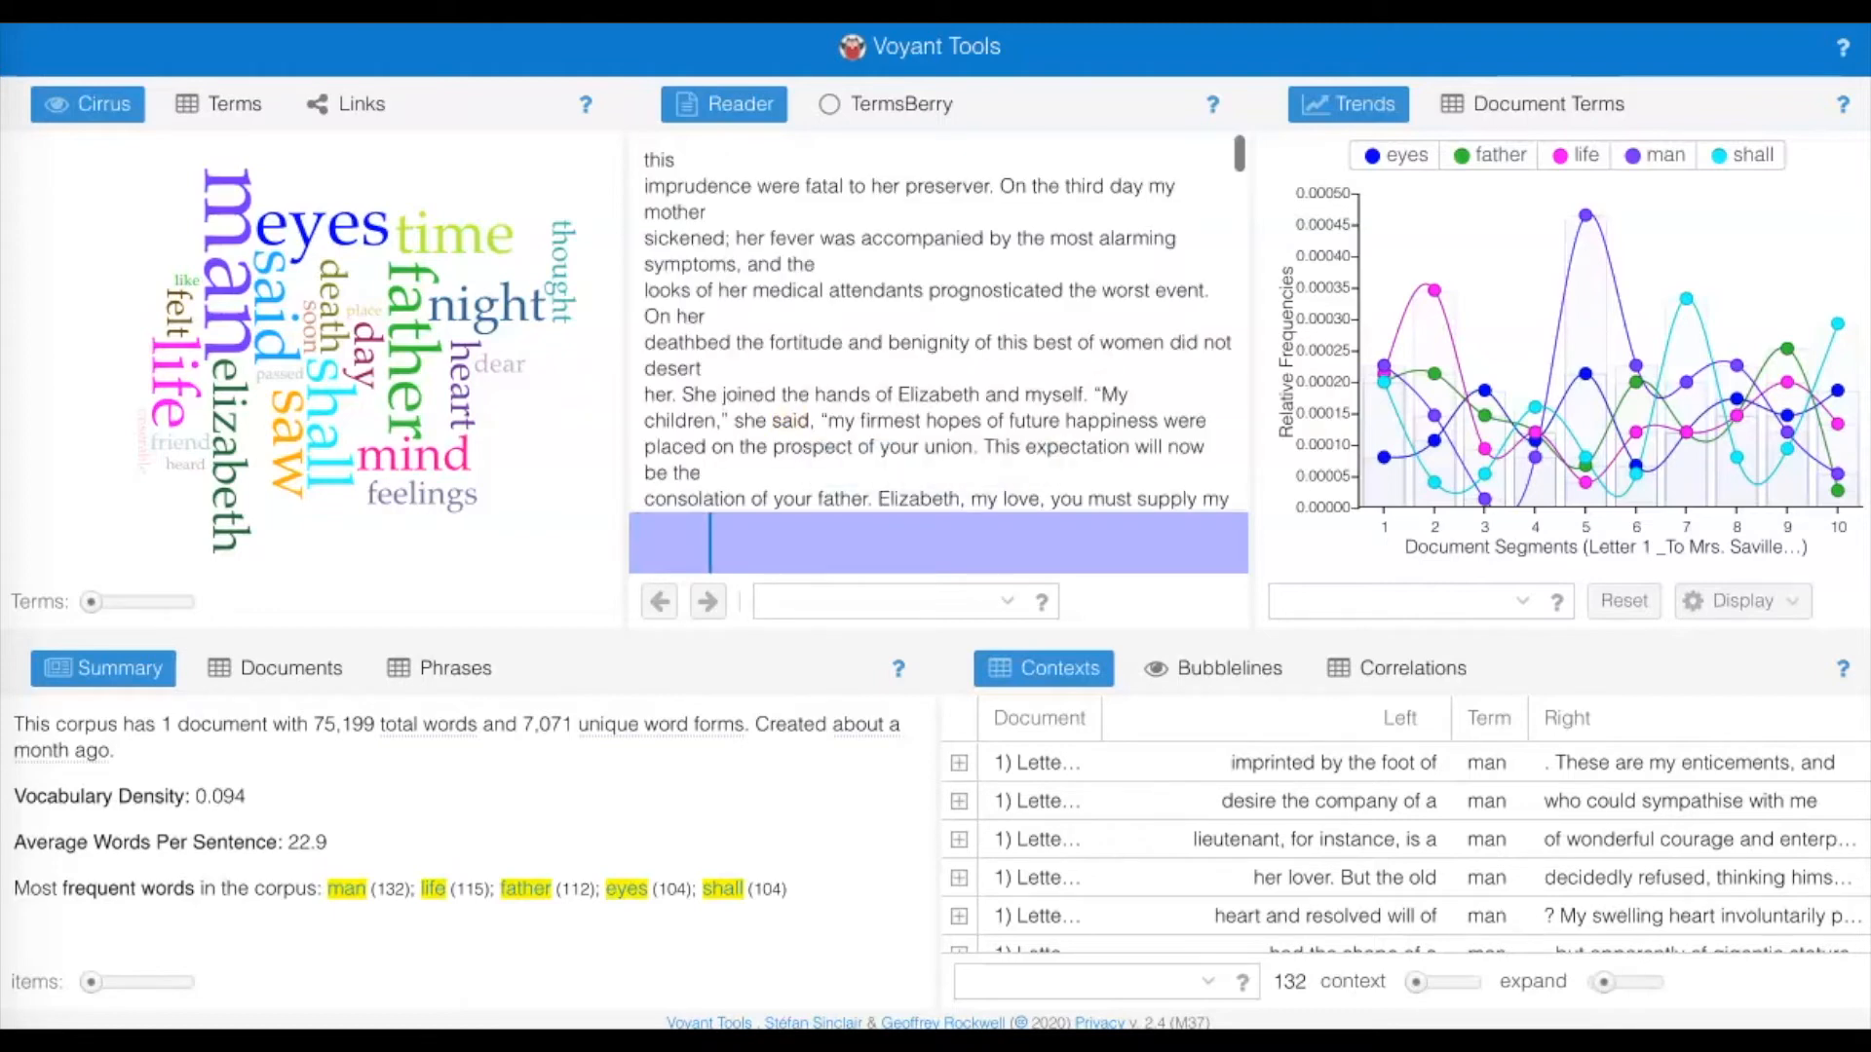
pyautogui.scroll(-7, 791, 427)
pyautogui.scroll(-5, 809, 438)
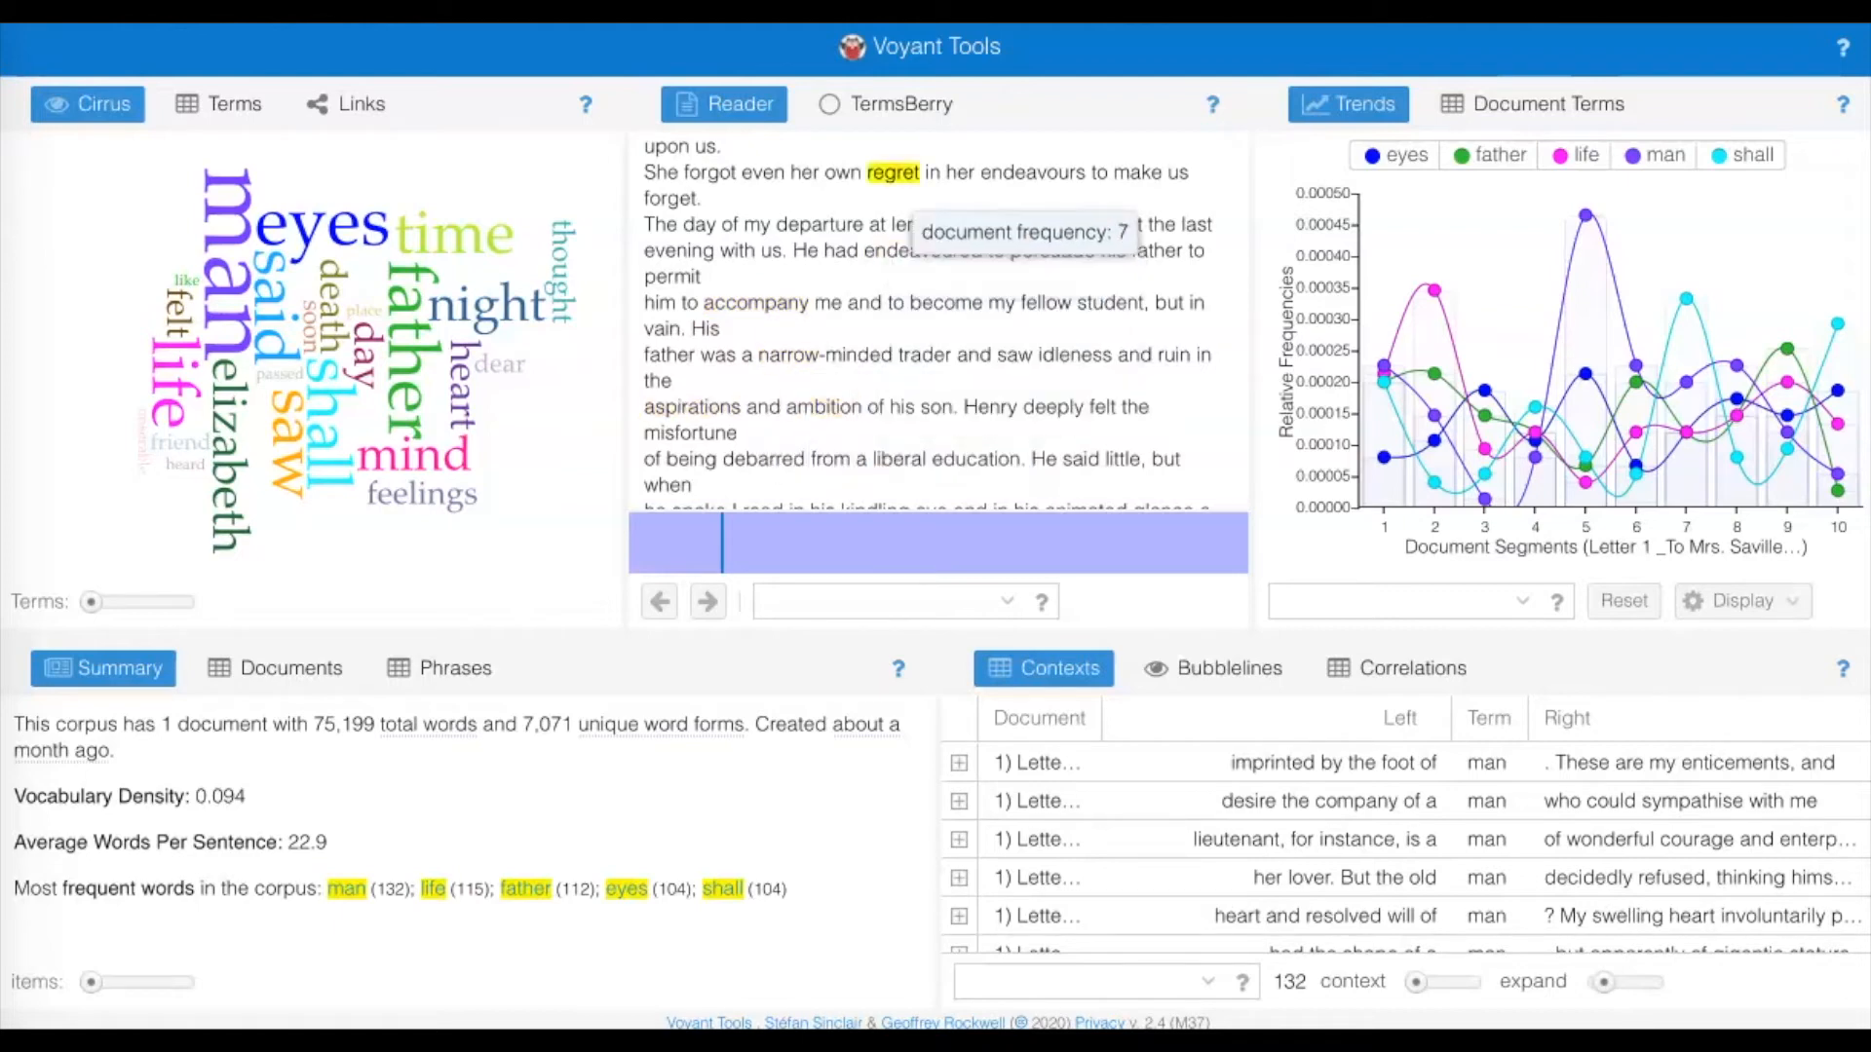
pyautogui.click(892, 173)
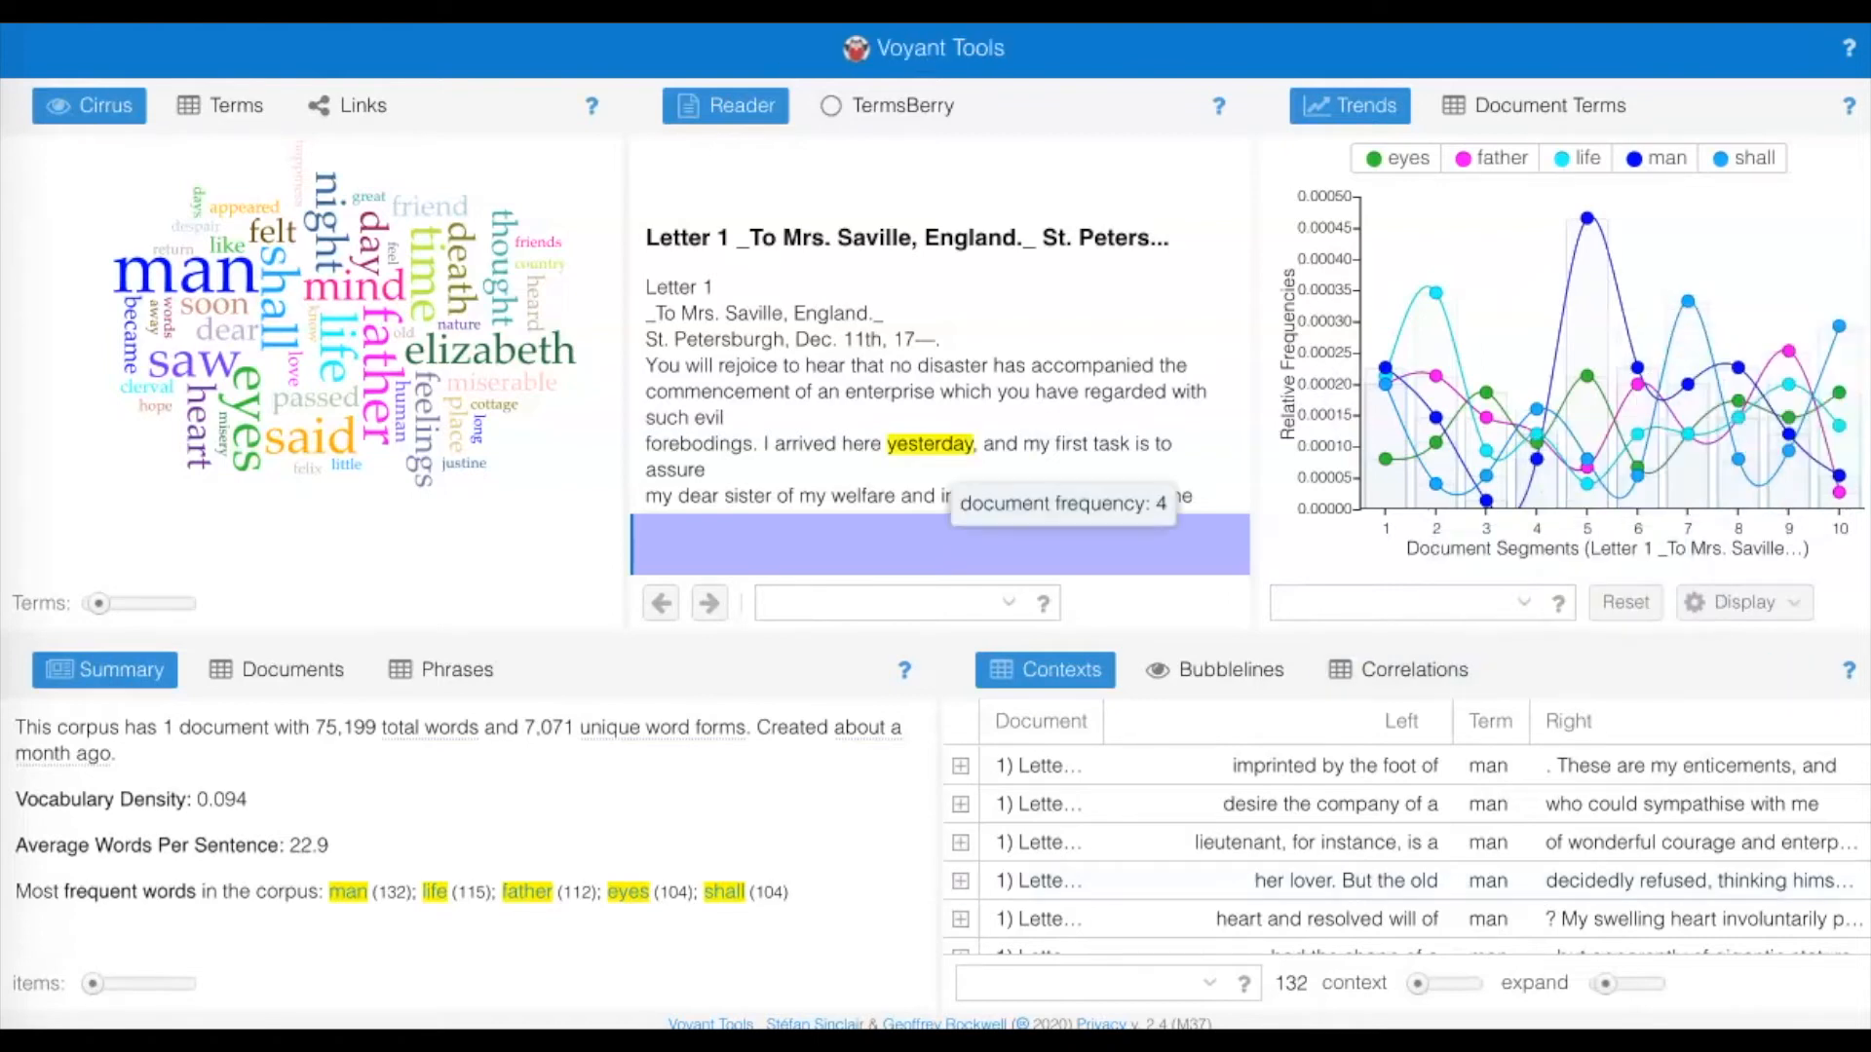
# Chart the word "welfare" from the opening of Letter 1 and inspect its frequency across the document segments.
pyautogui.scroll(-2, 936, 410)
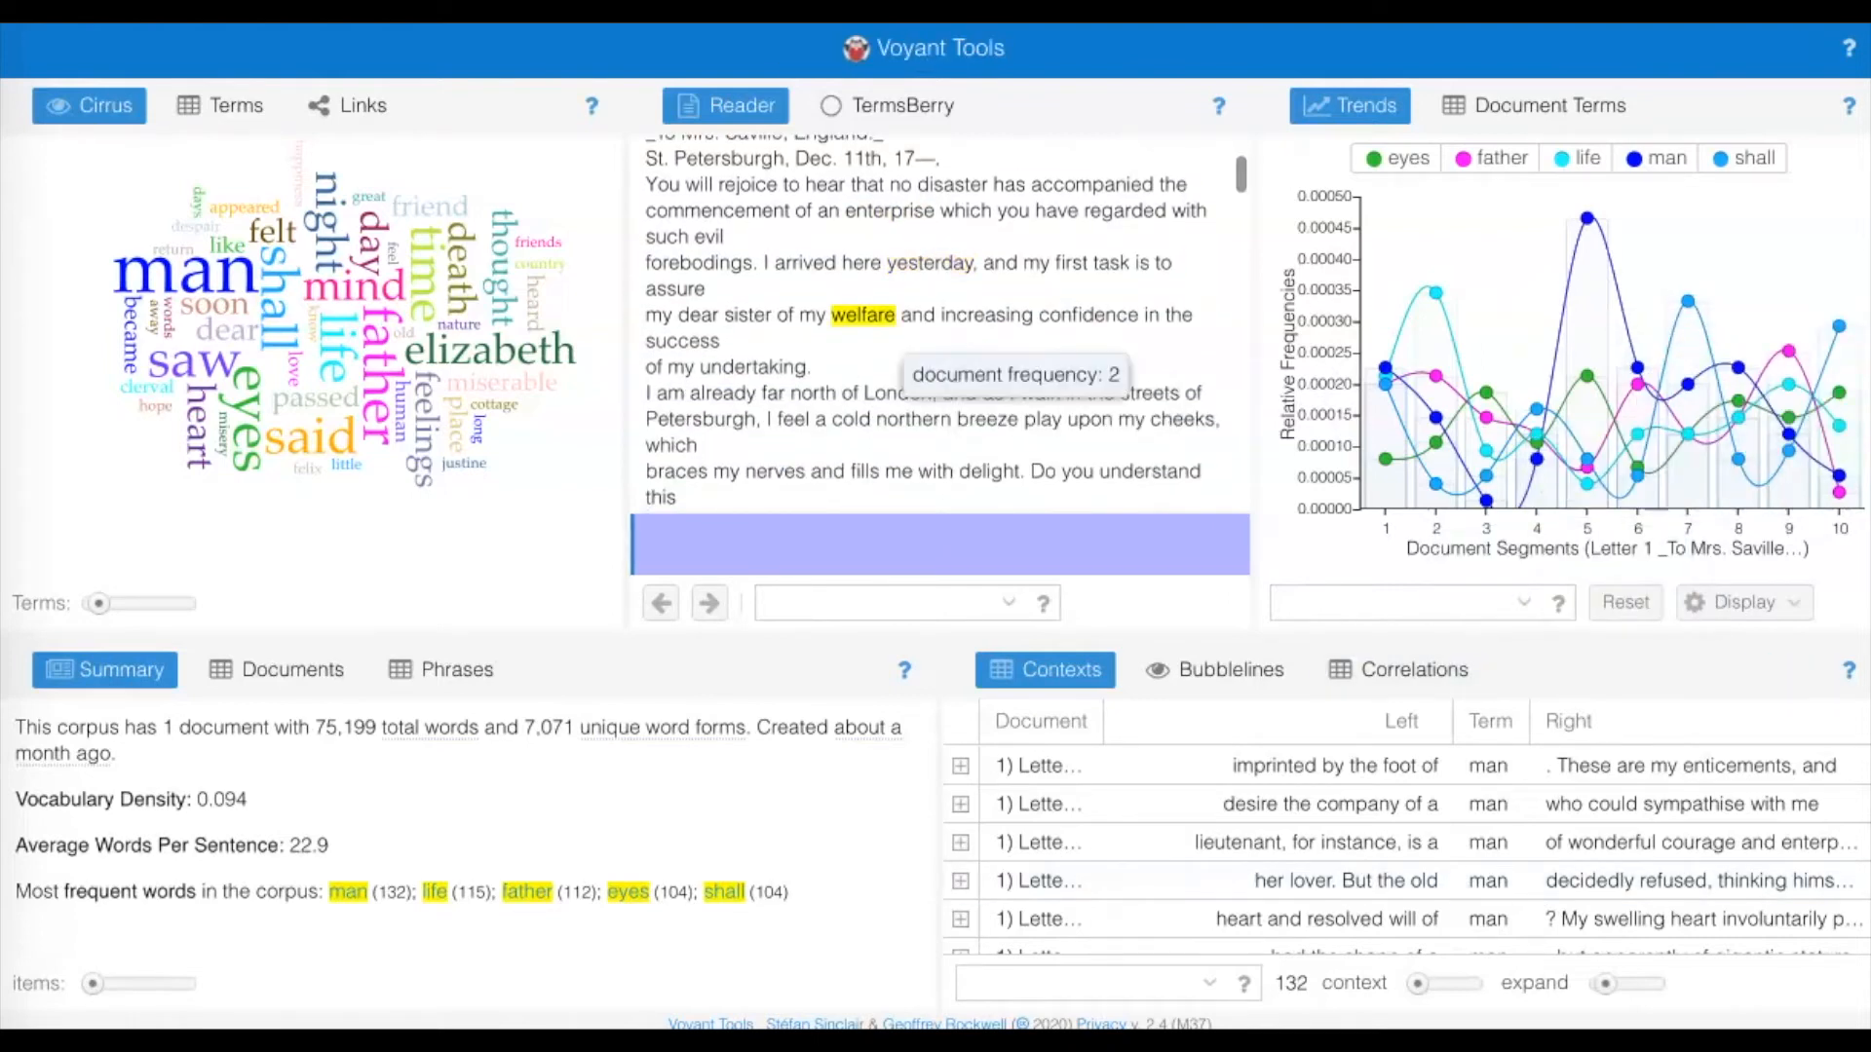
pyautogui.click(863, 314)
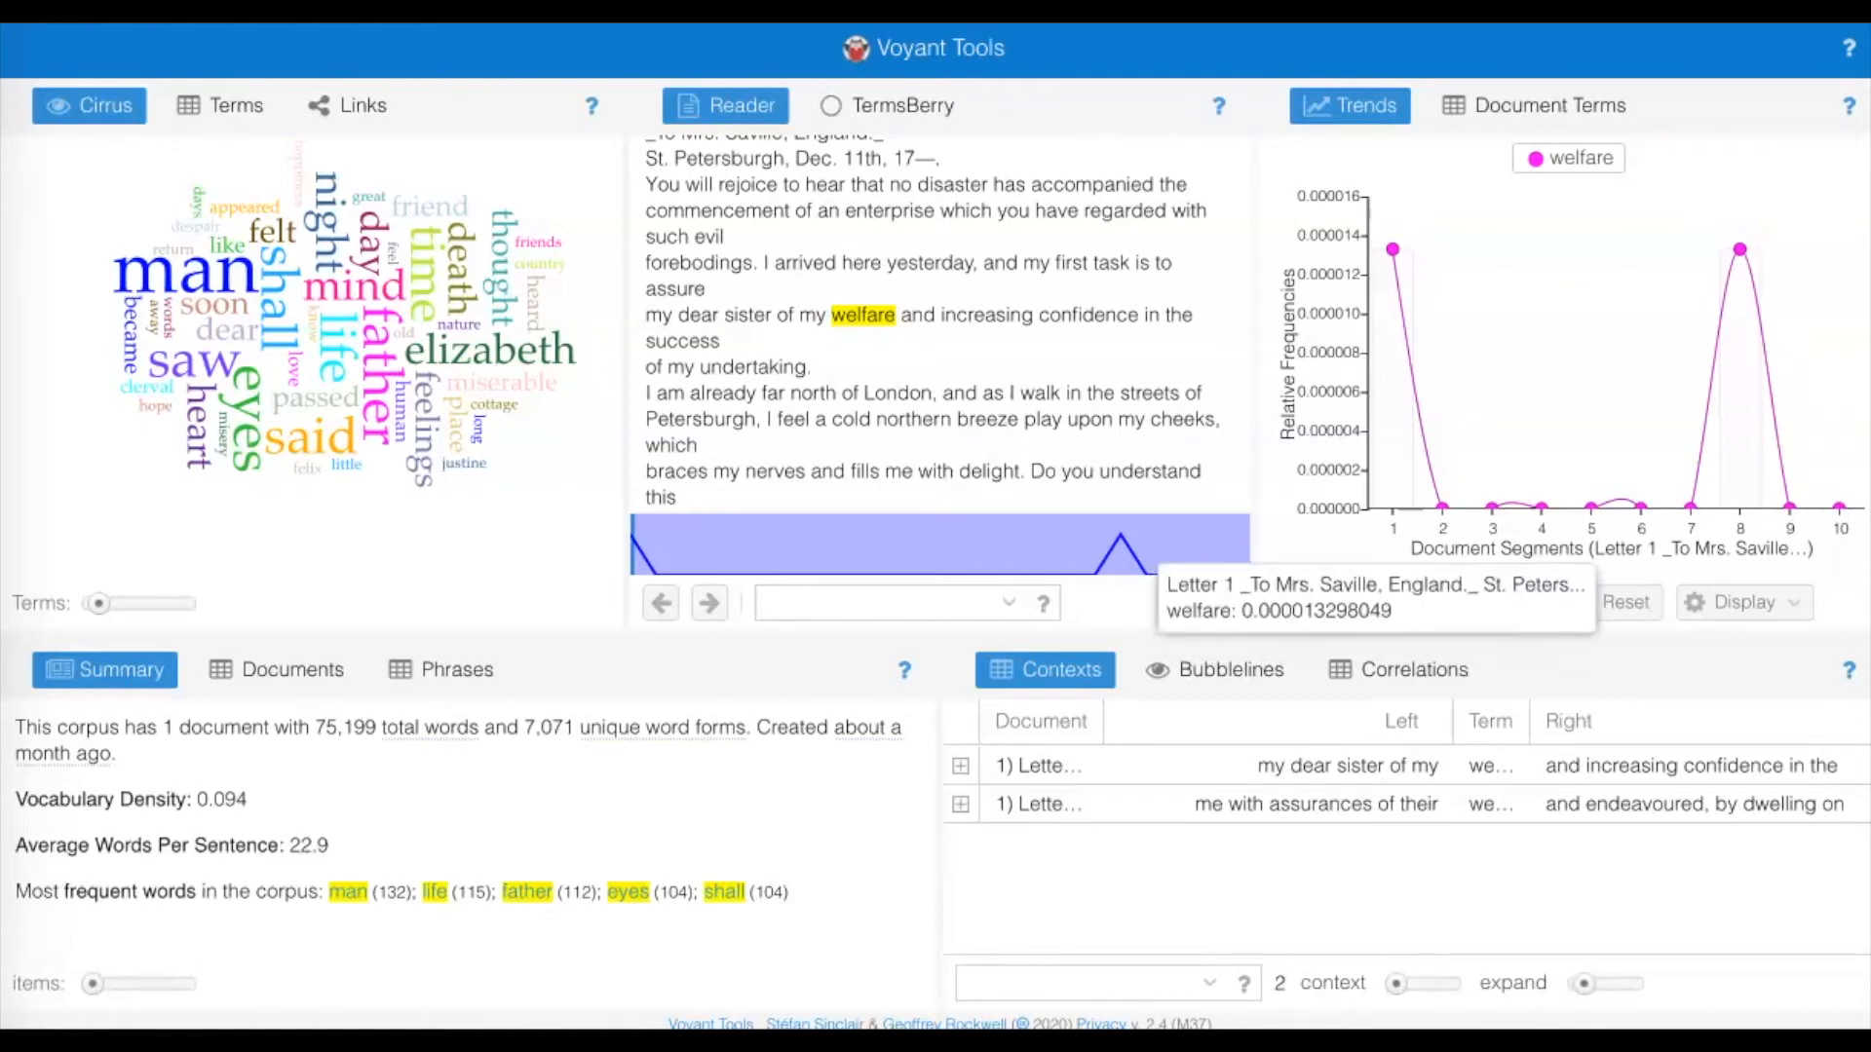
pyautogui.moveTo(1388, 355)
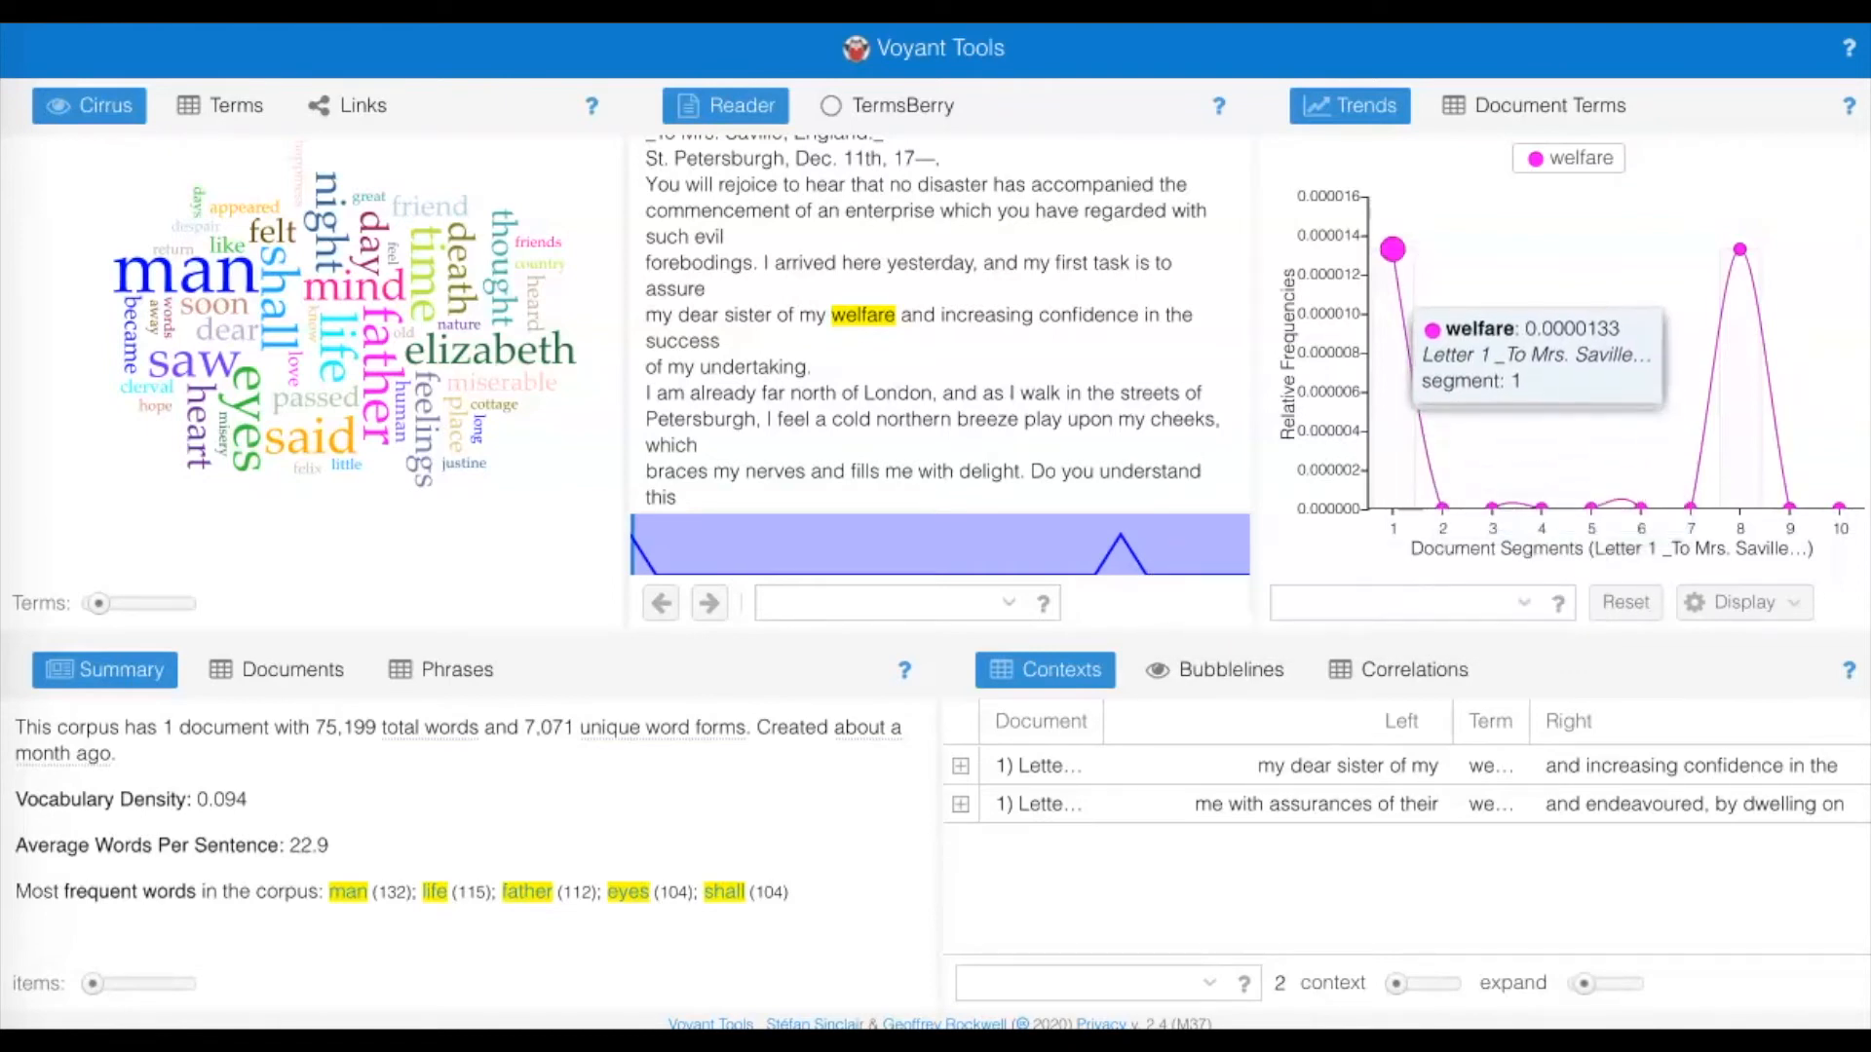
pyautogui.moveTo(1741, 255)
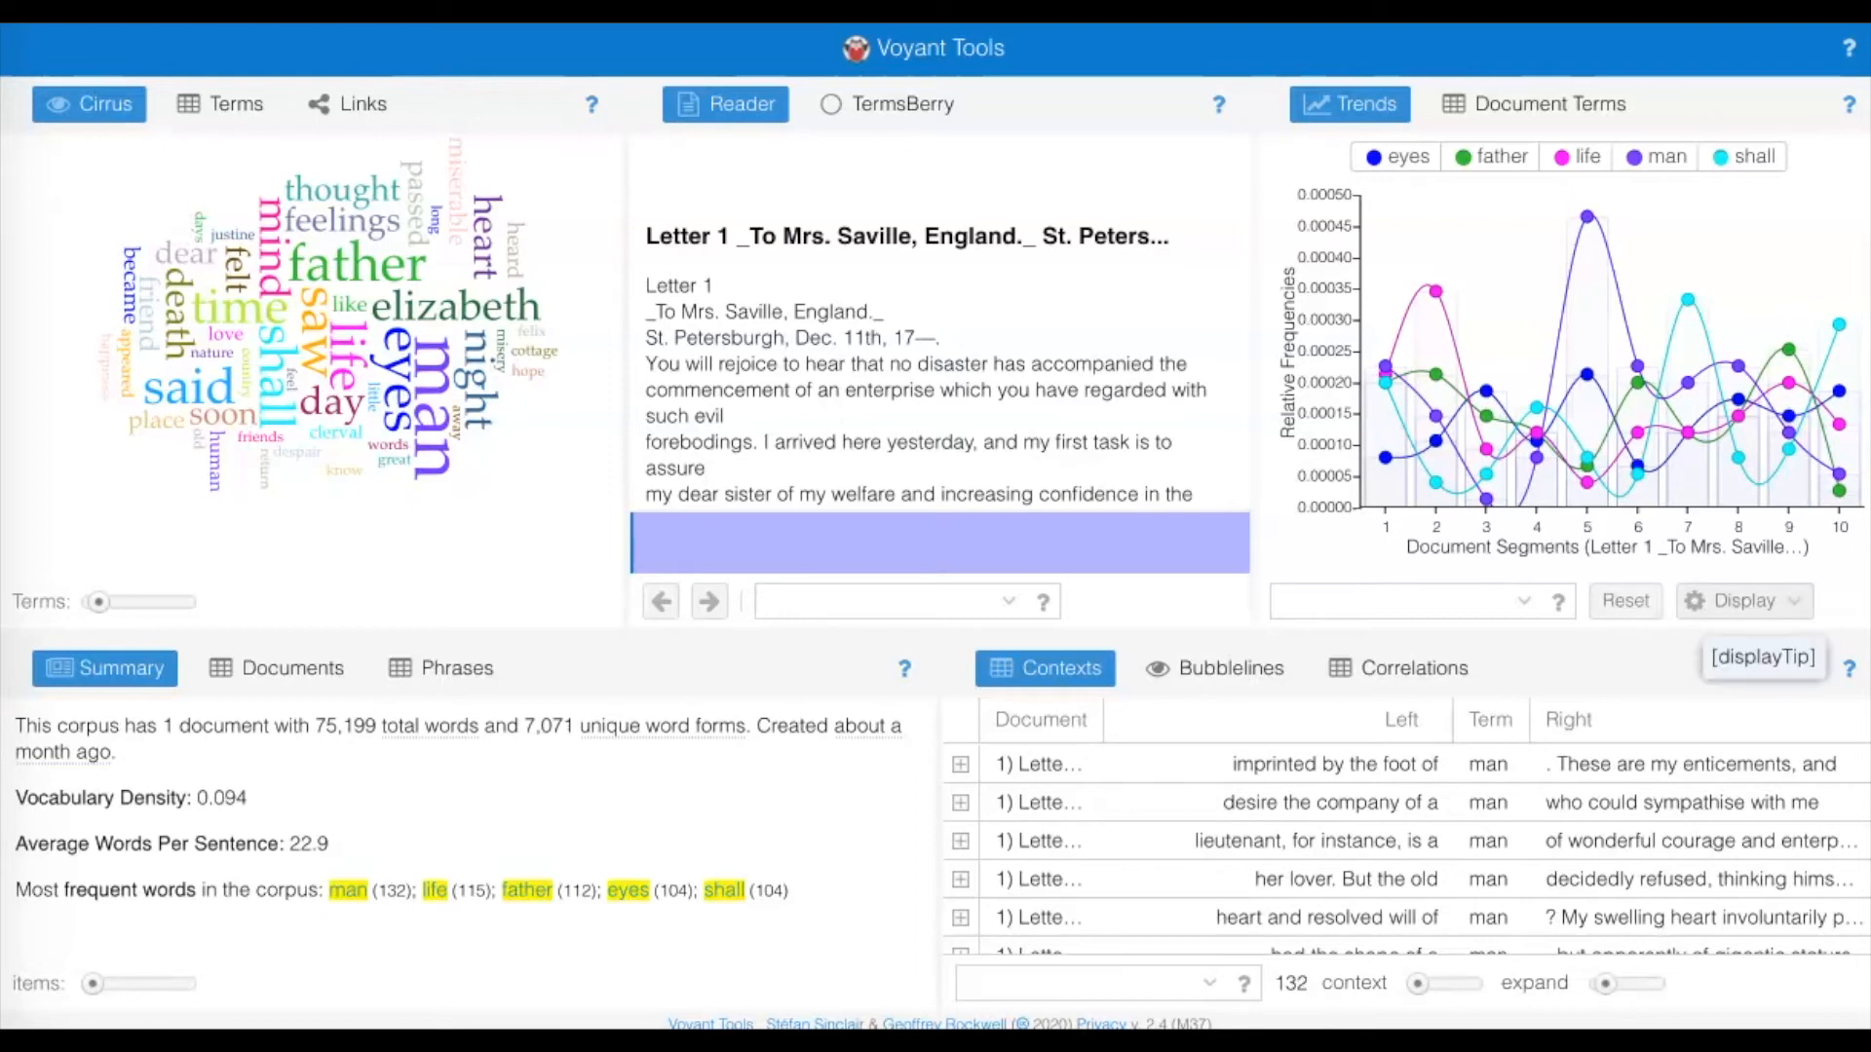
# Examine the Trends graph for eyes, father, life, man and shall, along with the corpus summary.
pyautogui.moveTo(1789, 104)
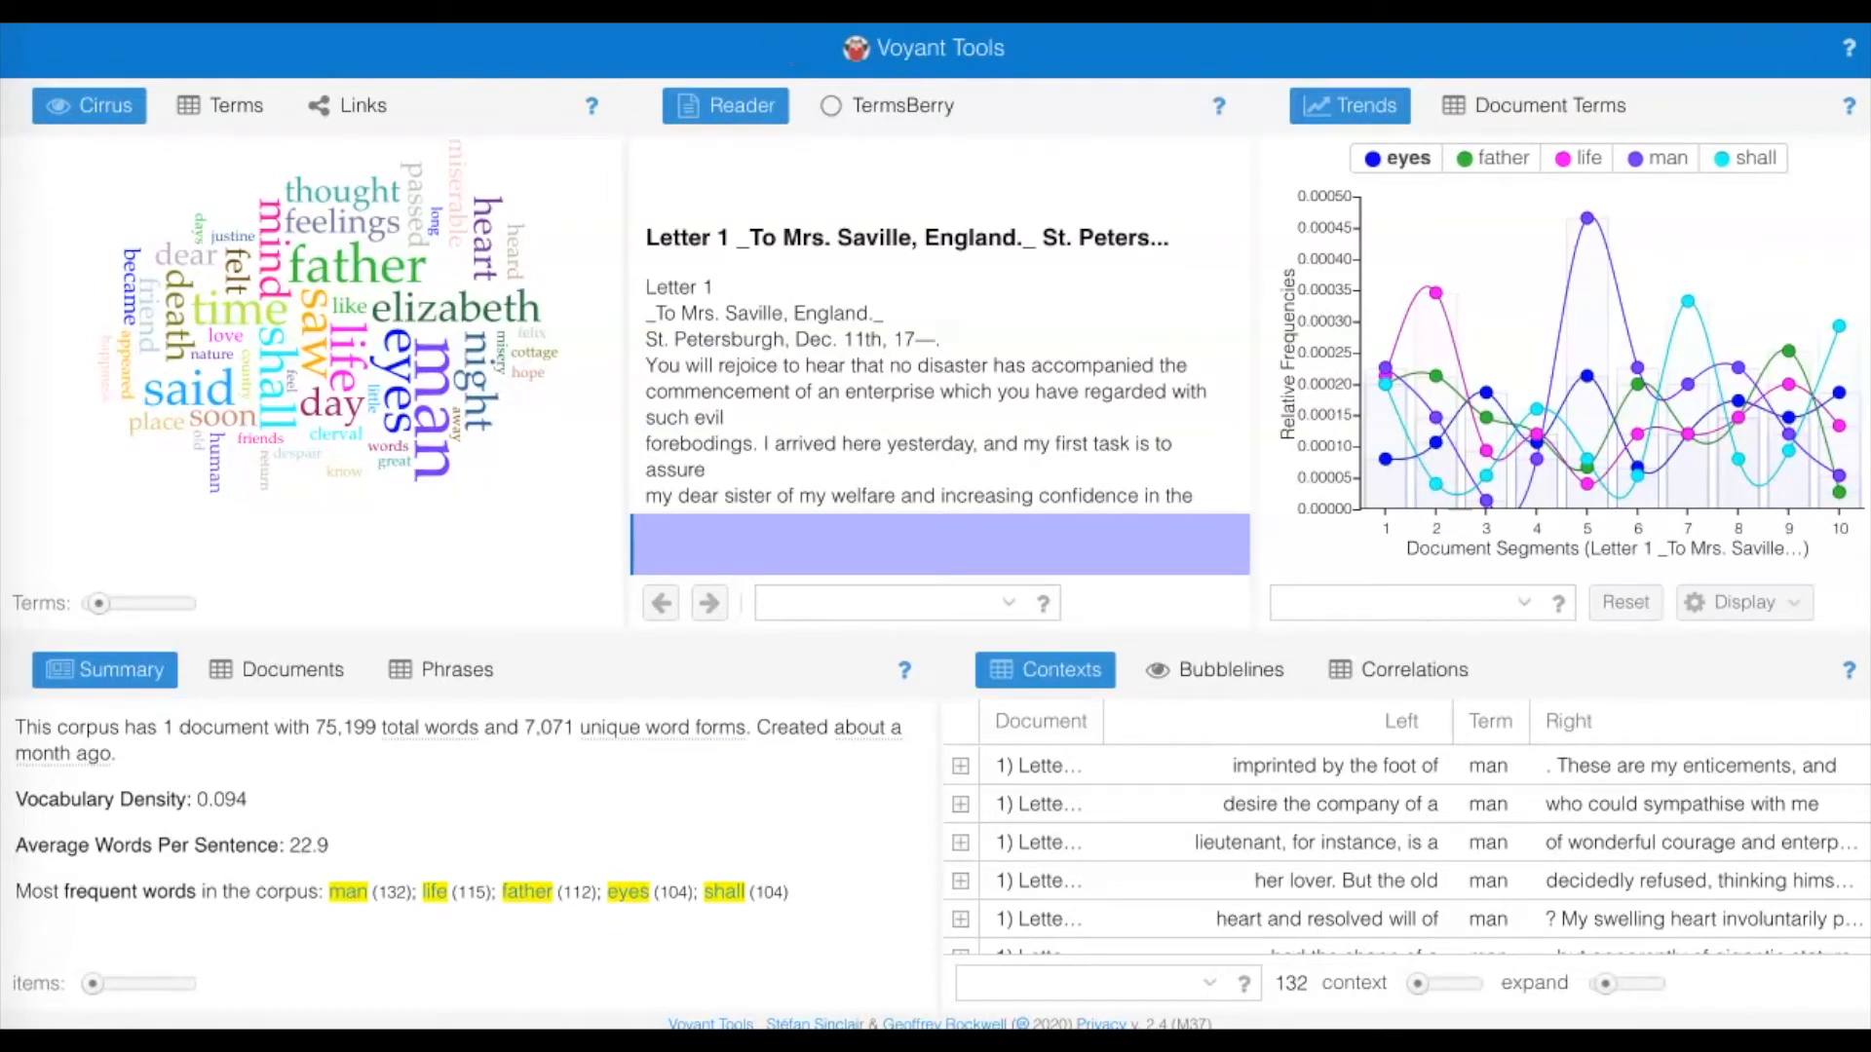
pyautogui.moveTo(1436, 293)
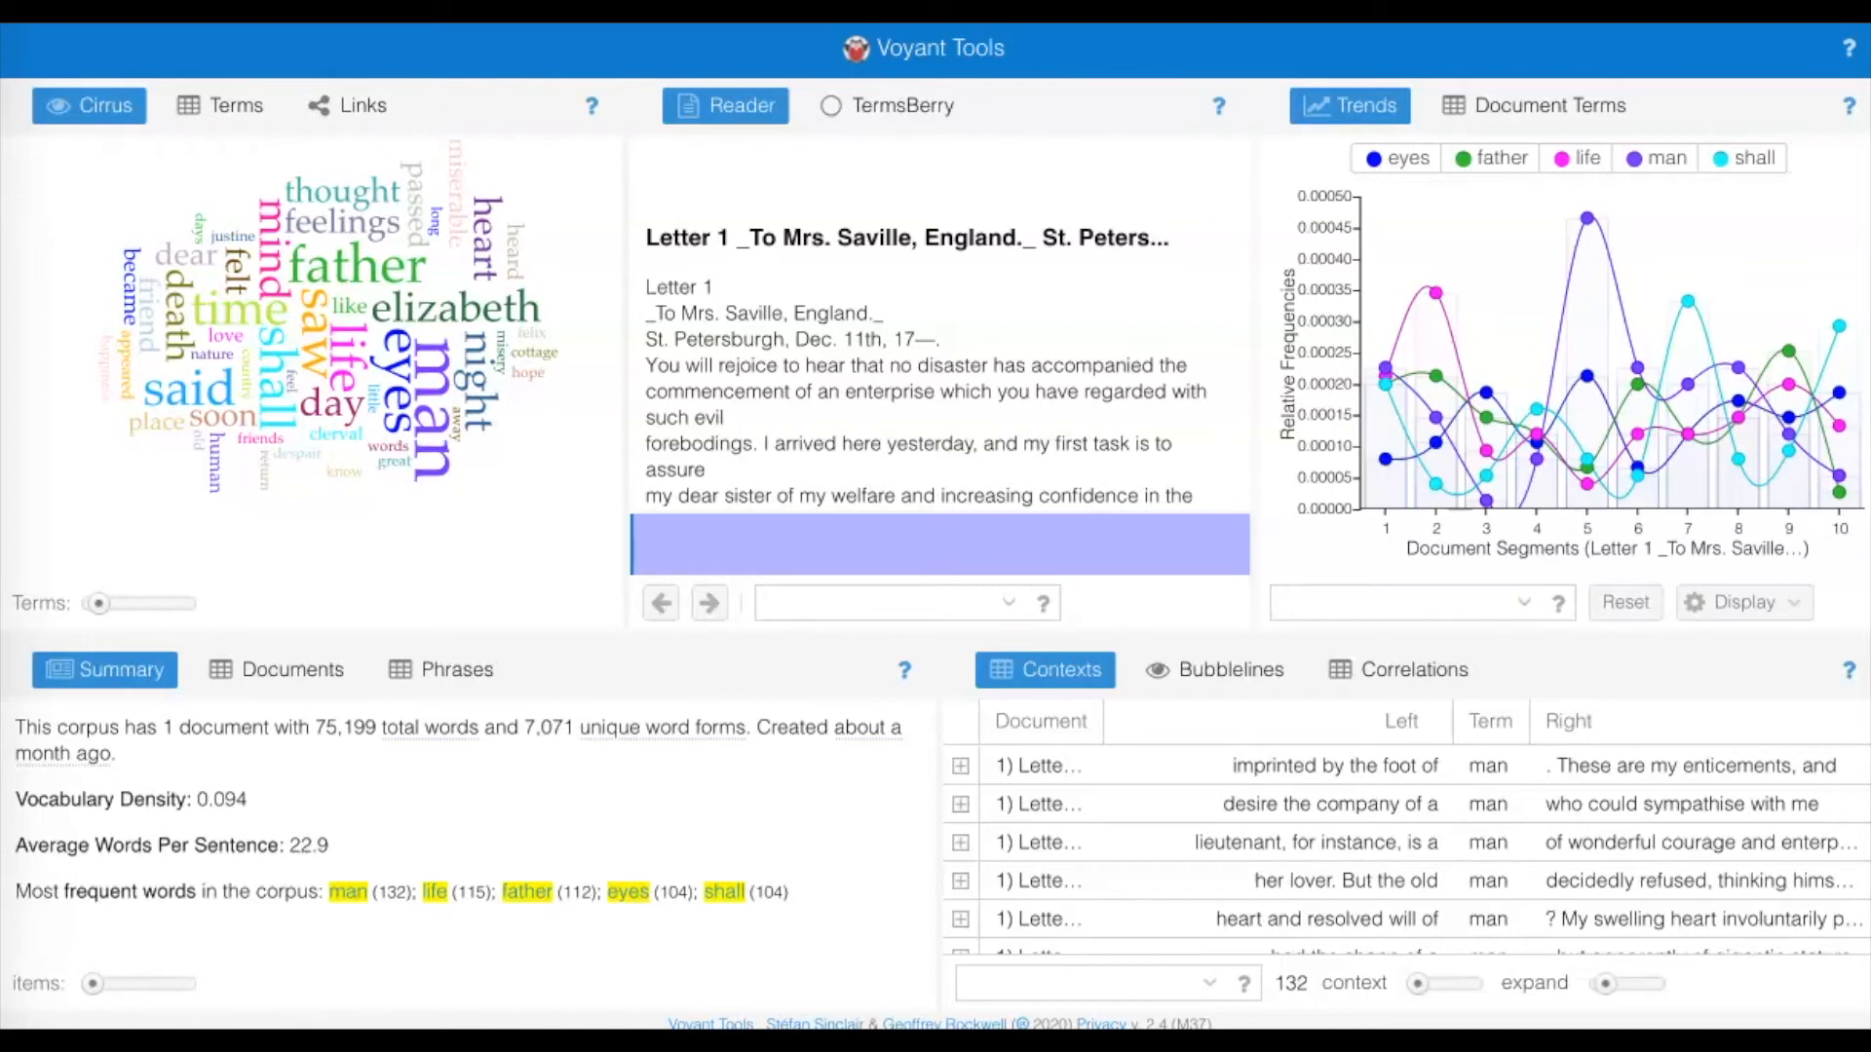
# Browse the contexts of "man", and chart the word "rejoice" from the first sentence of Letter 1.
pyautogui.moveTo(1687, 301)
pyautogui.moveTo(1637, 367)
pyautogui.moveTo(624, 733)
pyautogui.scroll(-1, 1406, 881)
pyautogui.scroll(1, 1406, 881)
pyautogui.scroll(-3, 1403, 848)
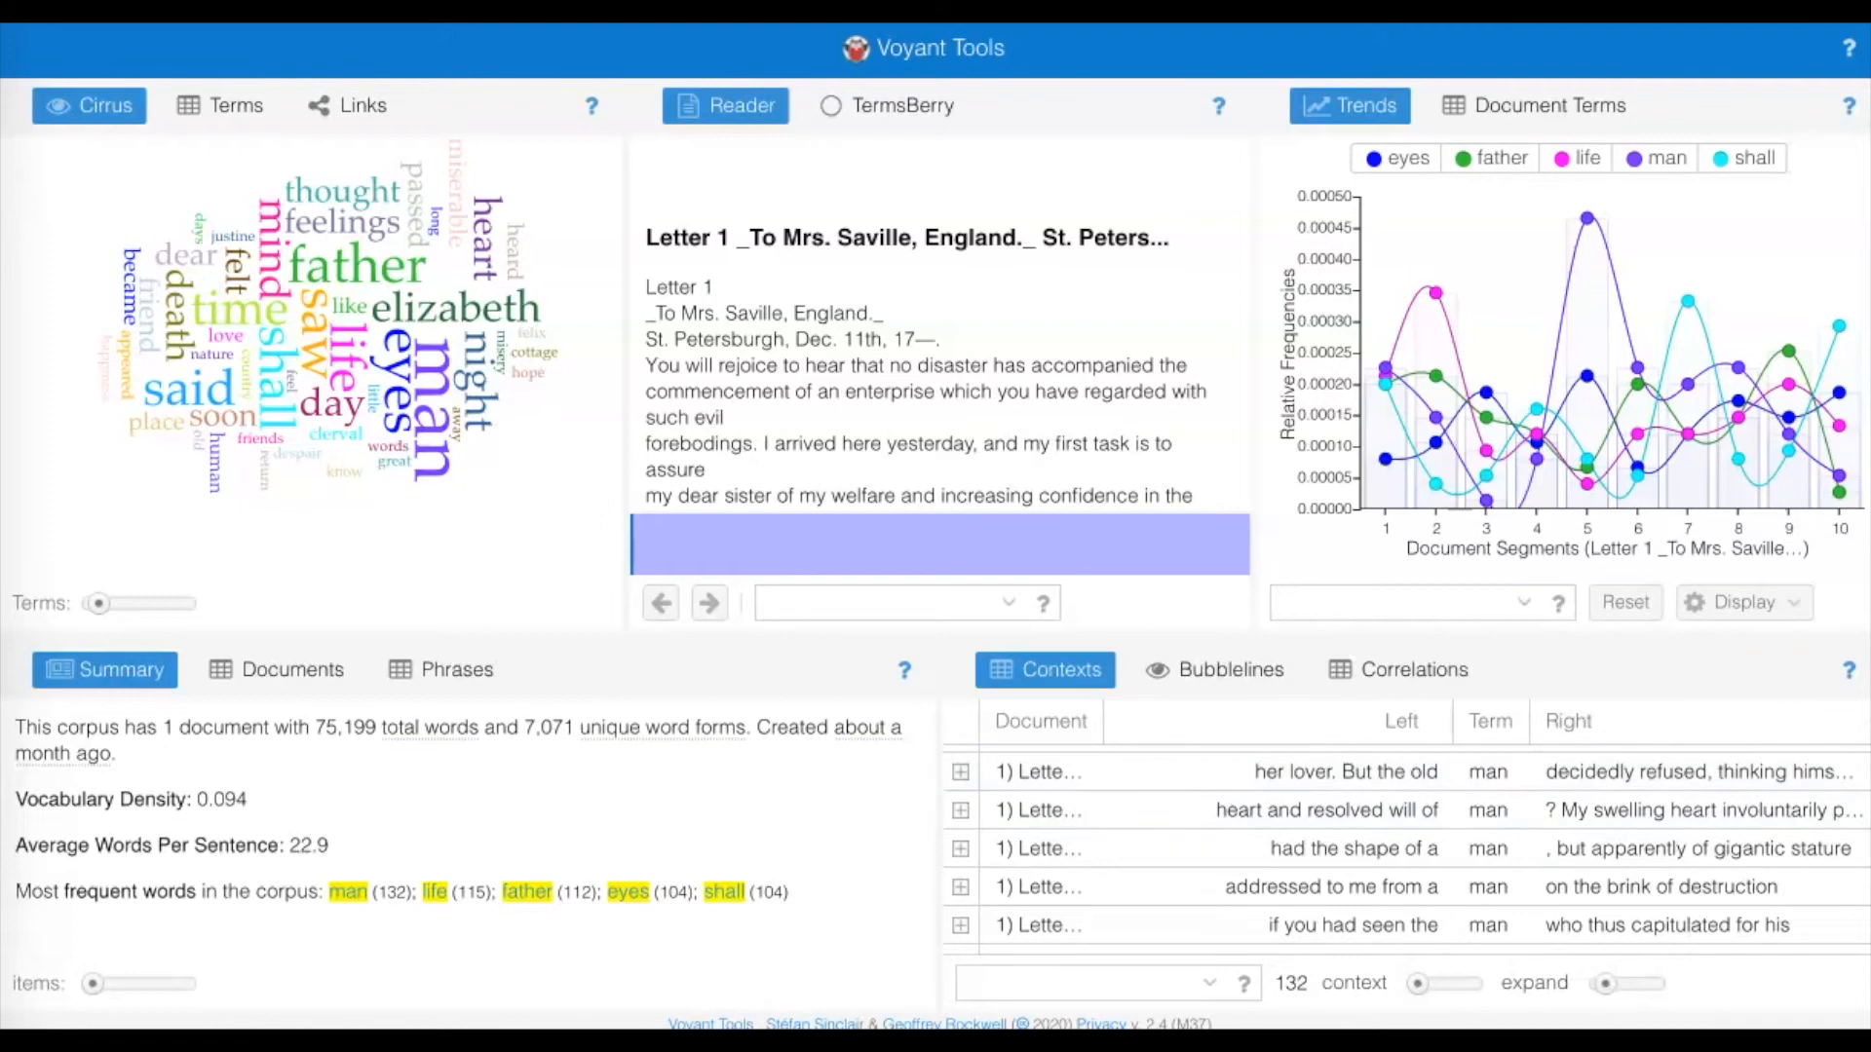
pyautogui.moveTo(733, 368)
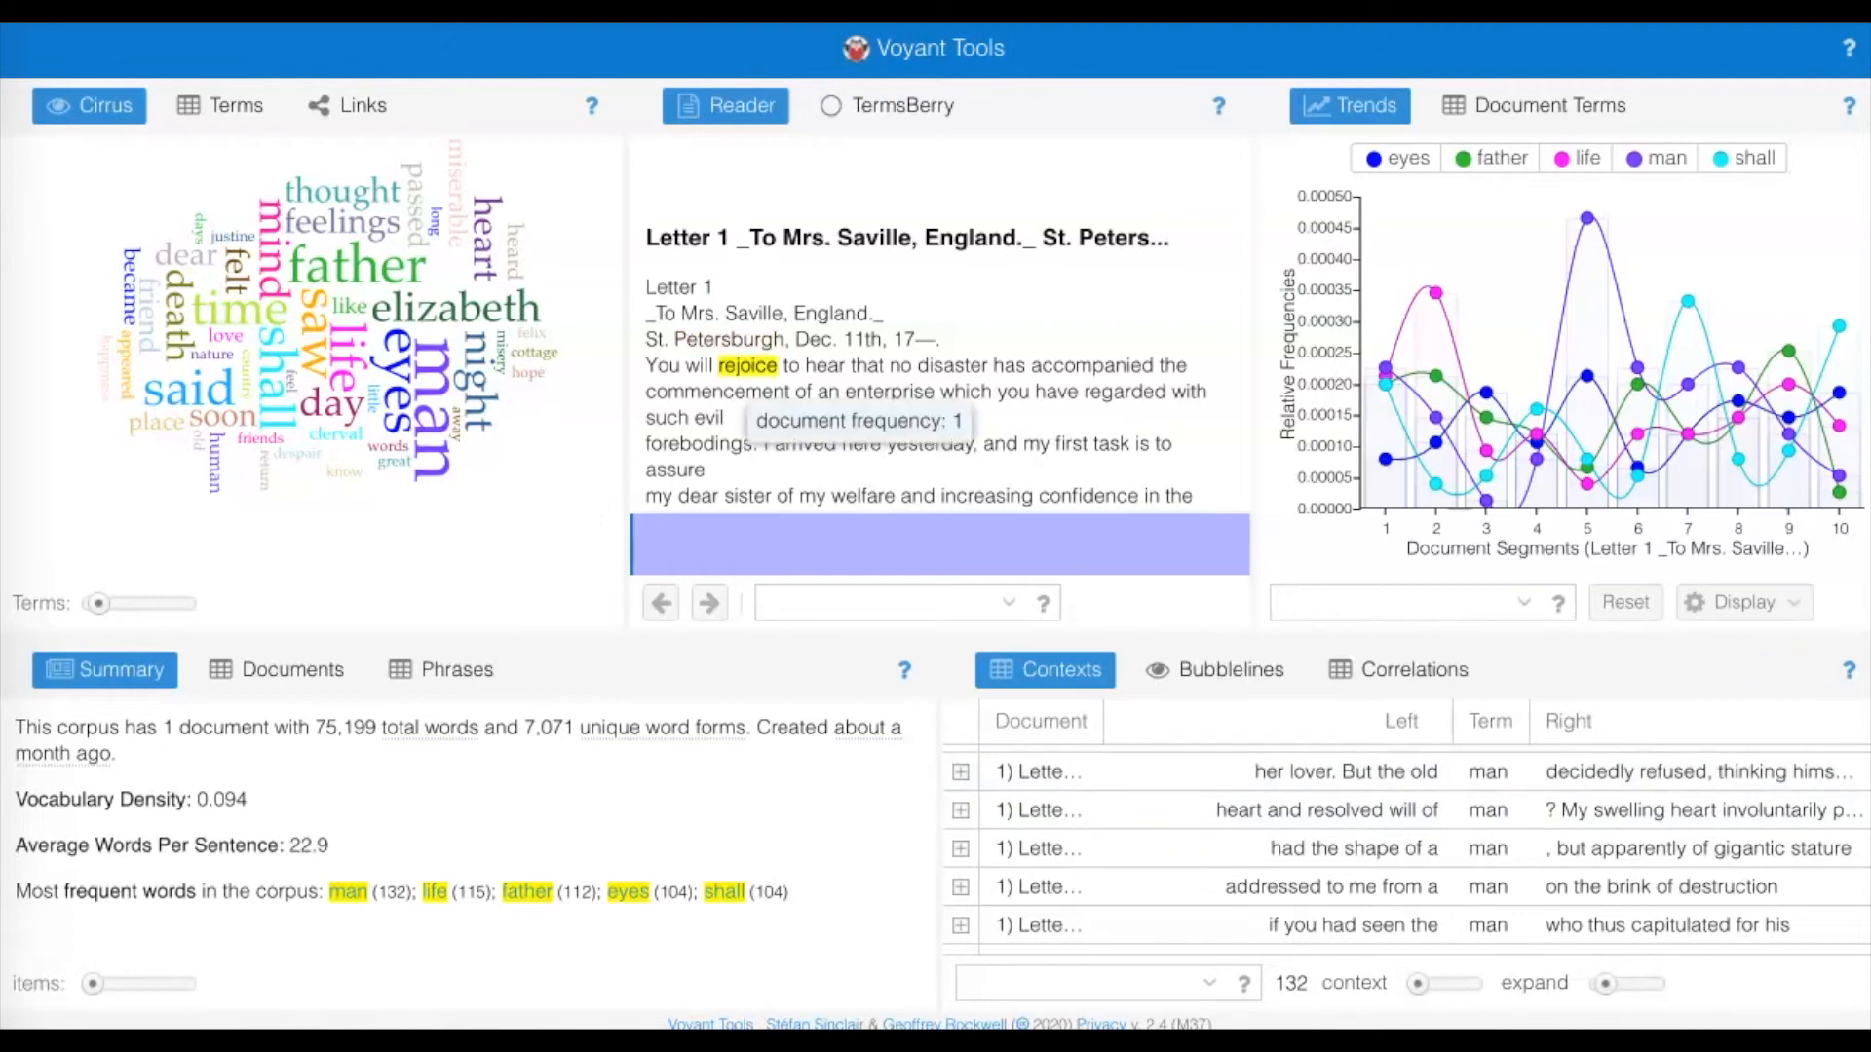
pyautogui.click(746, 367)
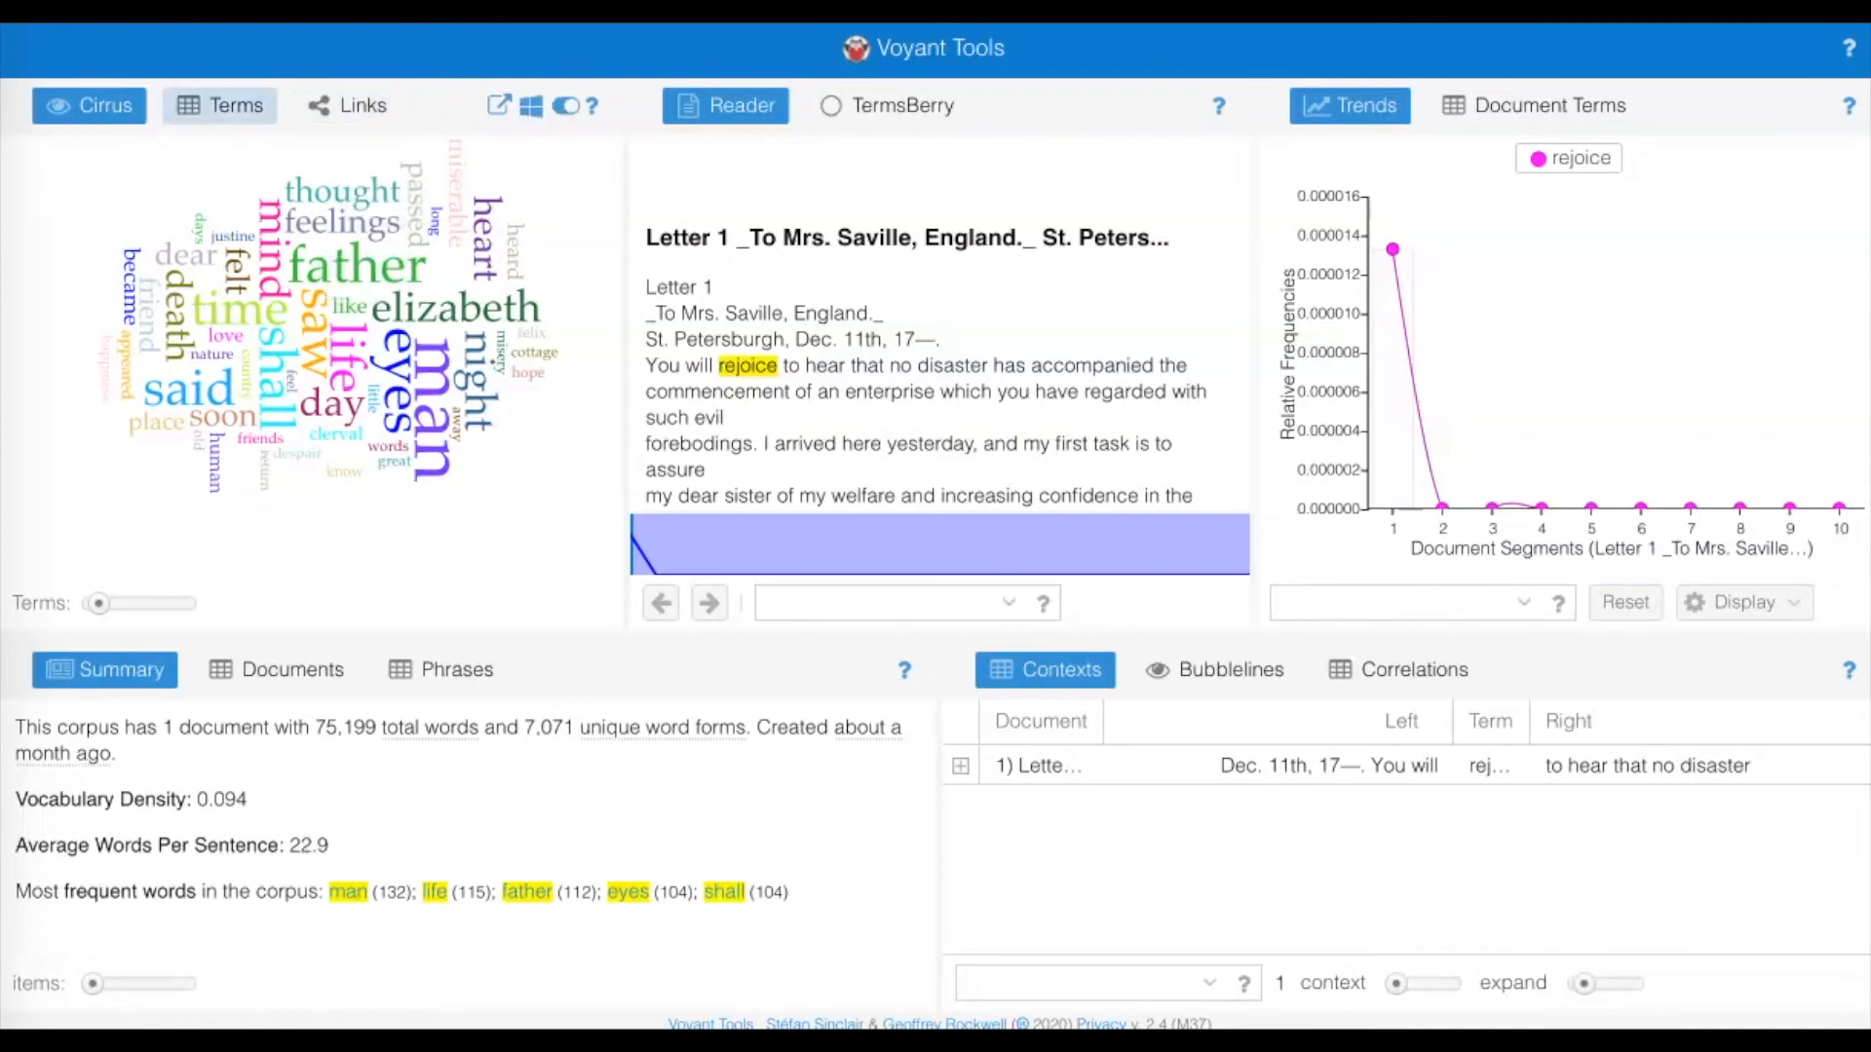
# View the Links network of the novel's frequent terms, and return to the Cirrus word cloud.
pyautogui.click(347, 105)
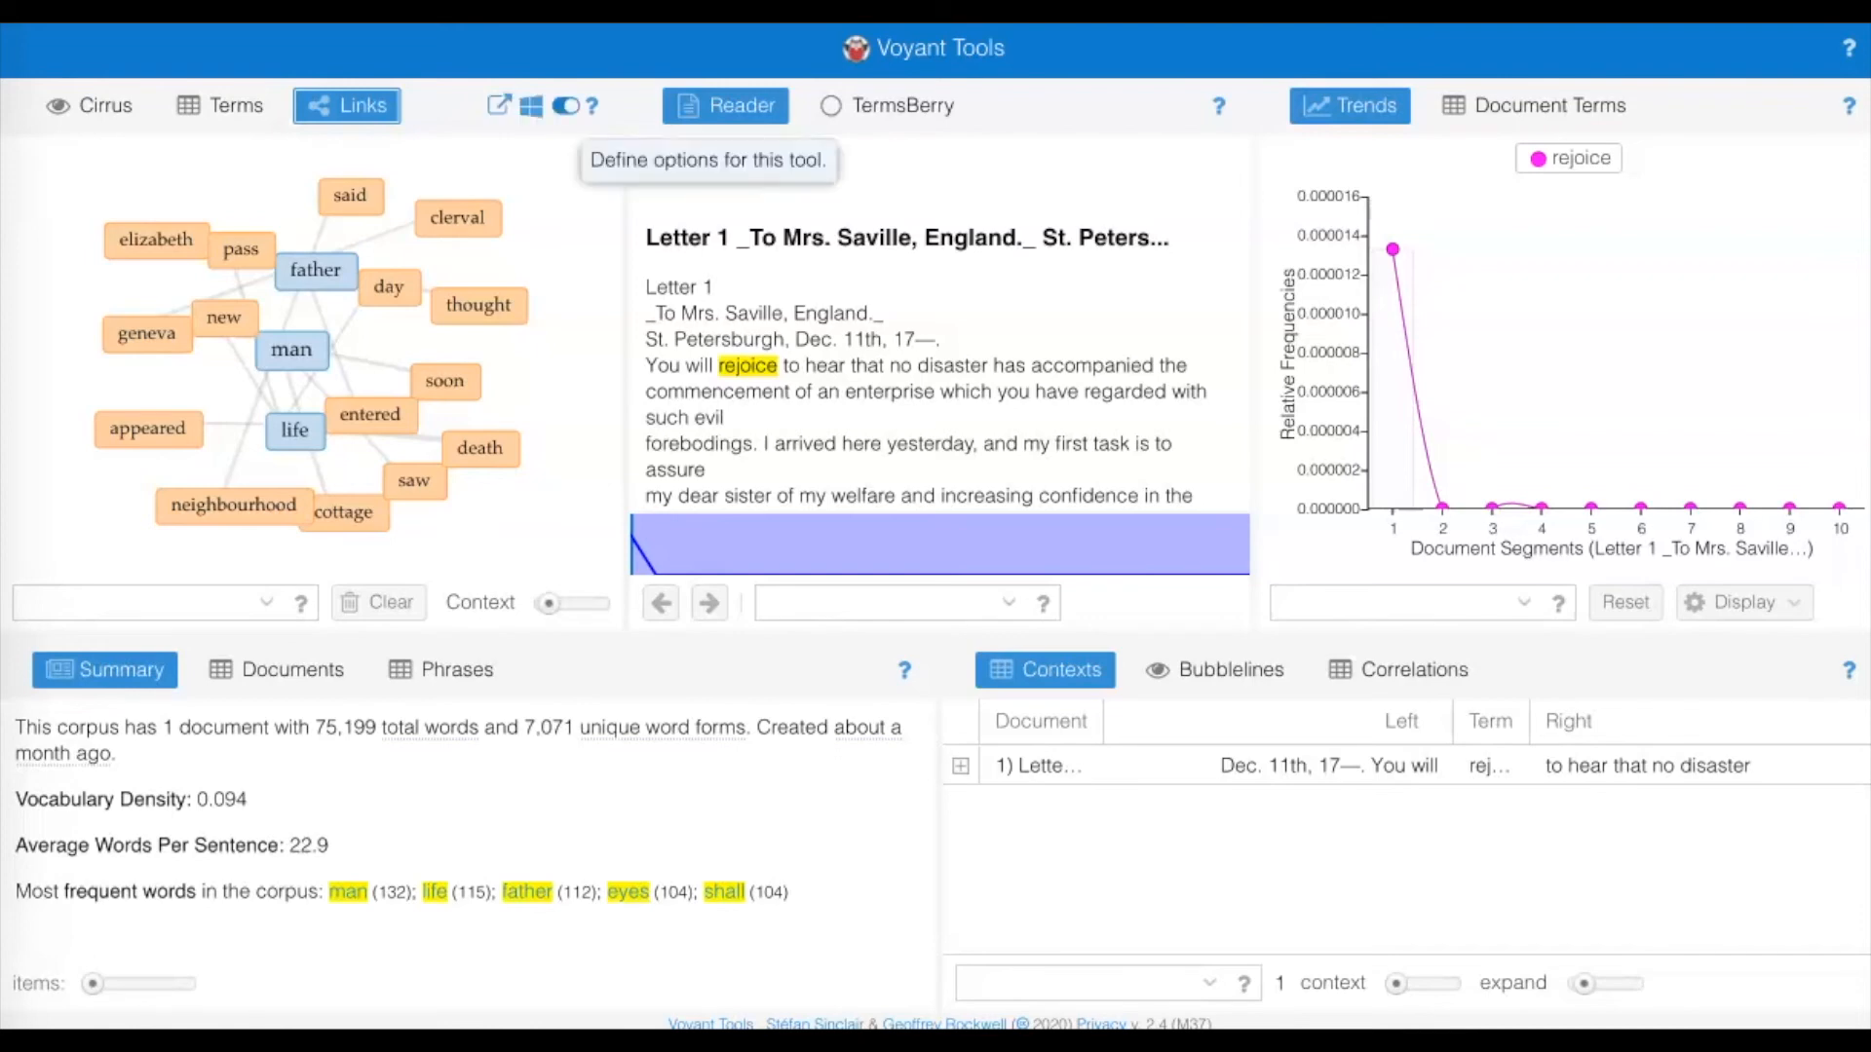
pyautogui.moveTo(591, 105)
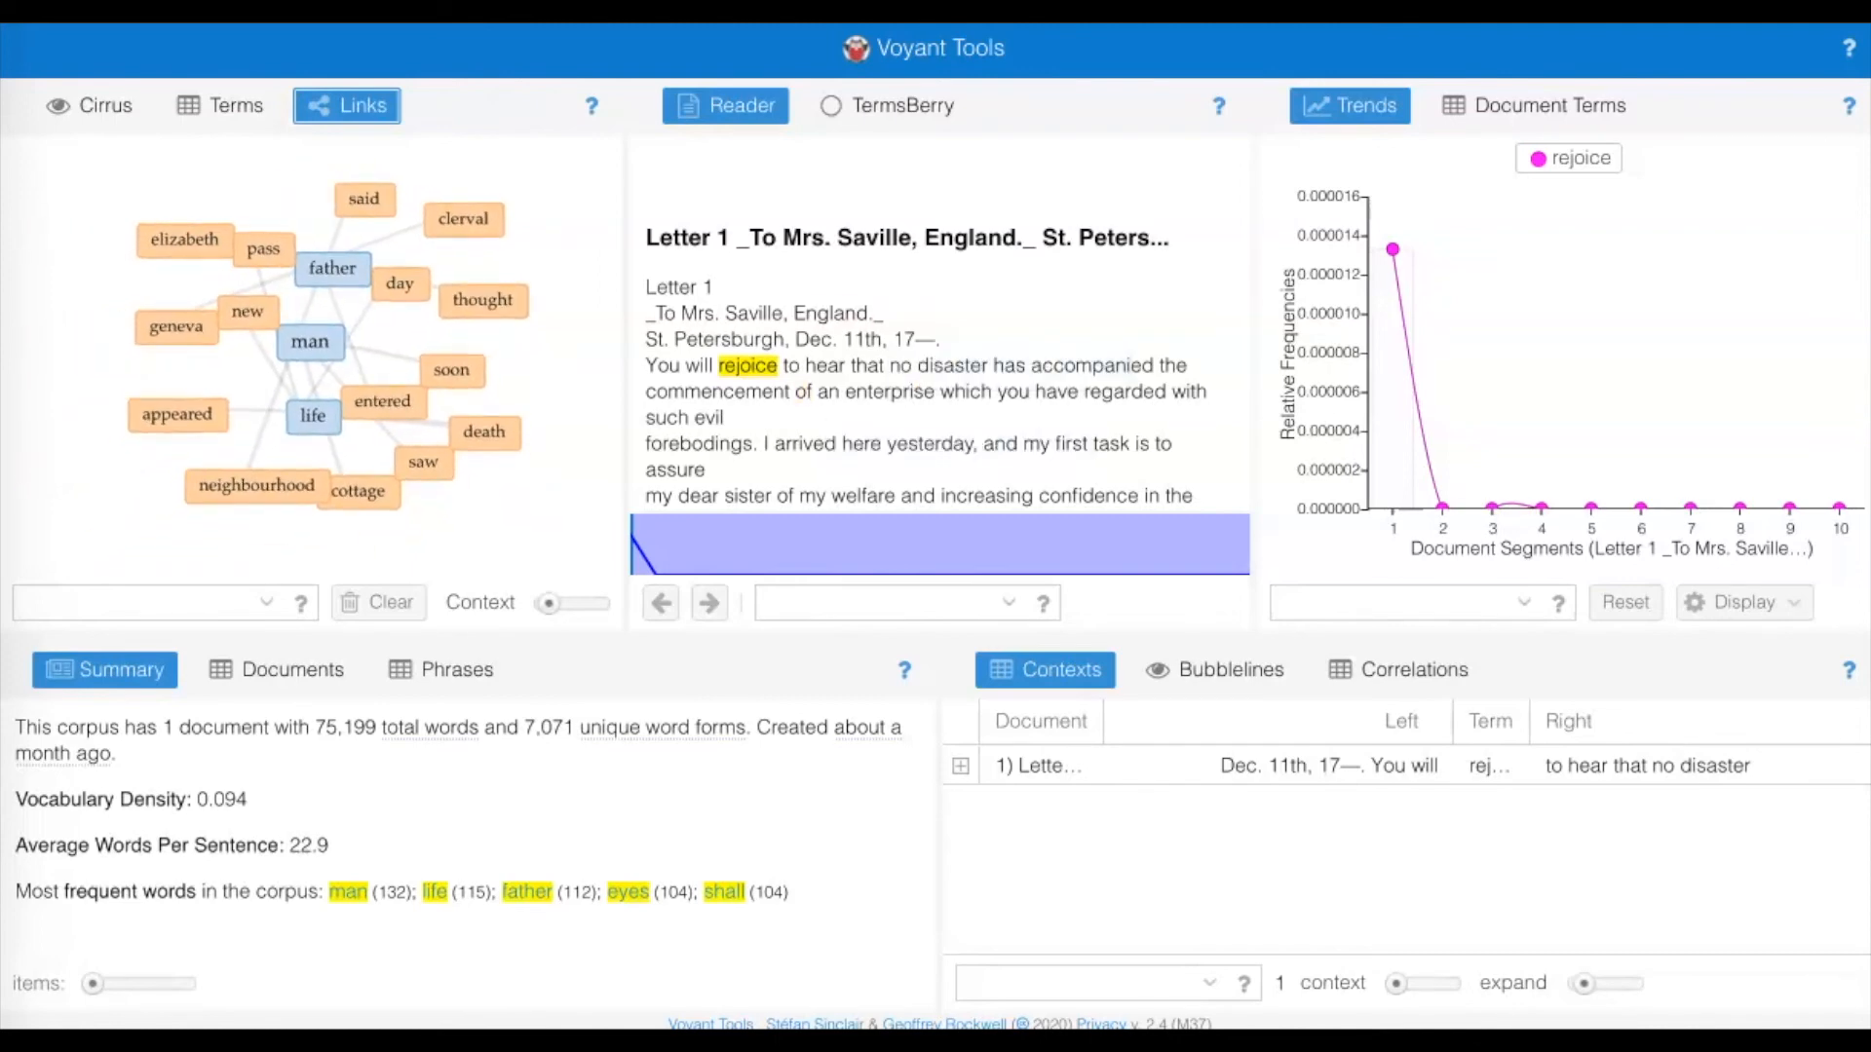
pyautogui.scroll(-3, 936, 371)
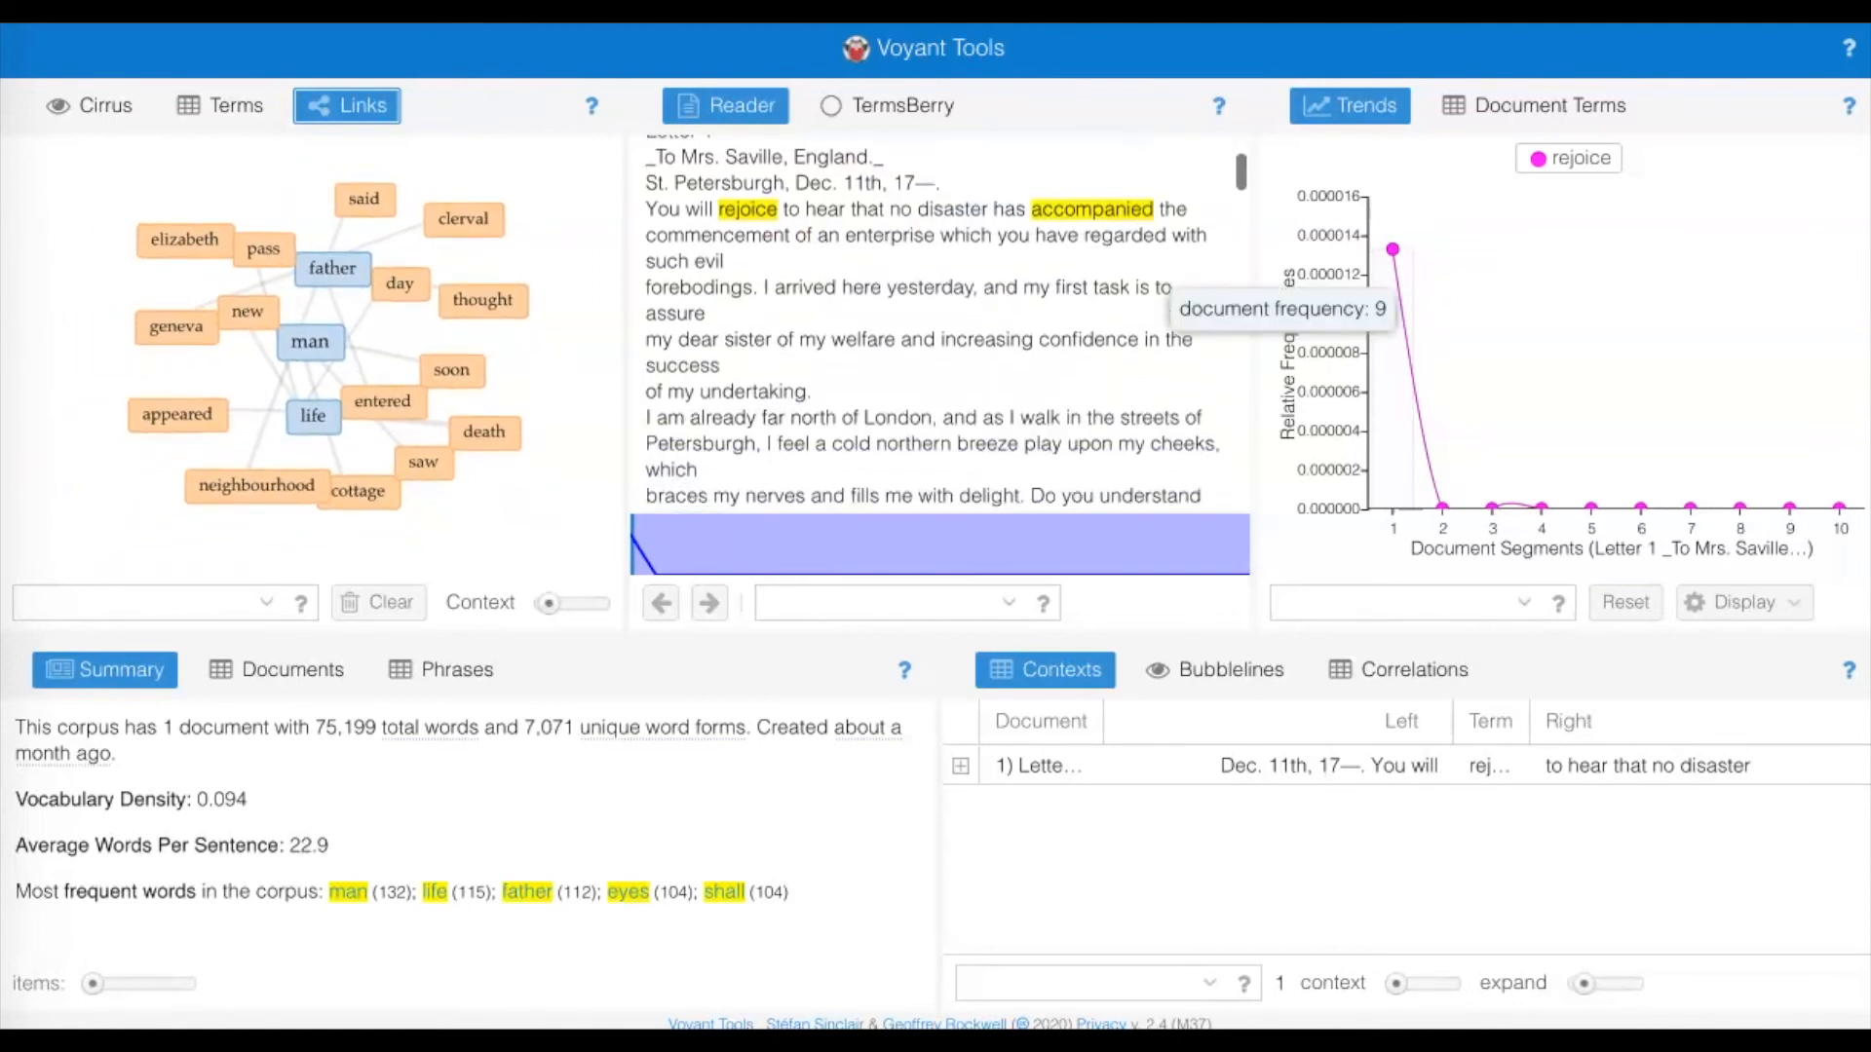
pyautogui.click(89, 106)
pyautogui.moveTo(849, 427)
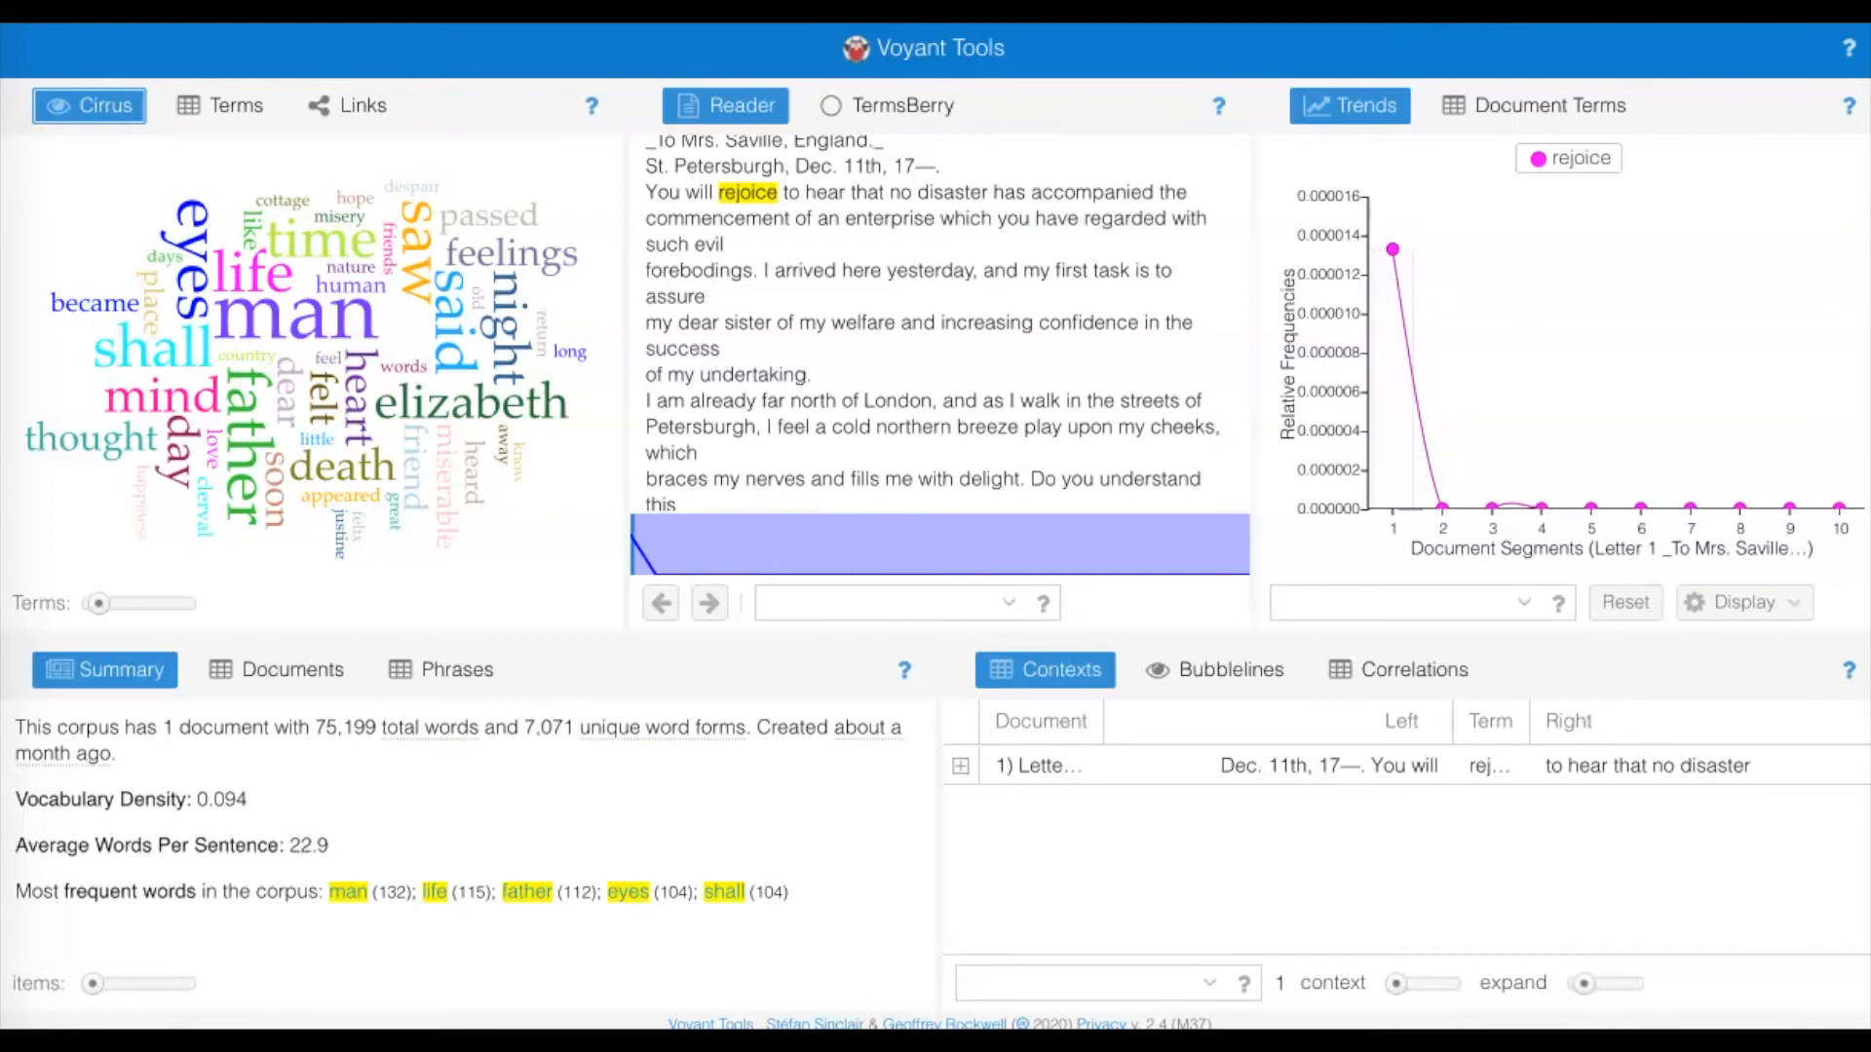
# Chart "happiness" from the word cloud and jump the Reader to a passage before the middle of the novel.
pyautogui.click(142, 497)
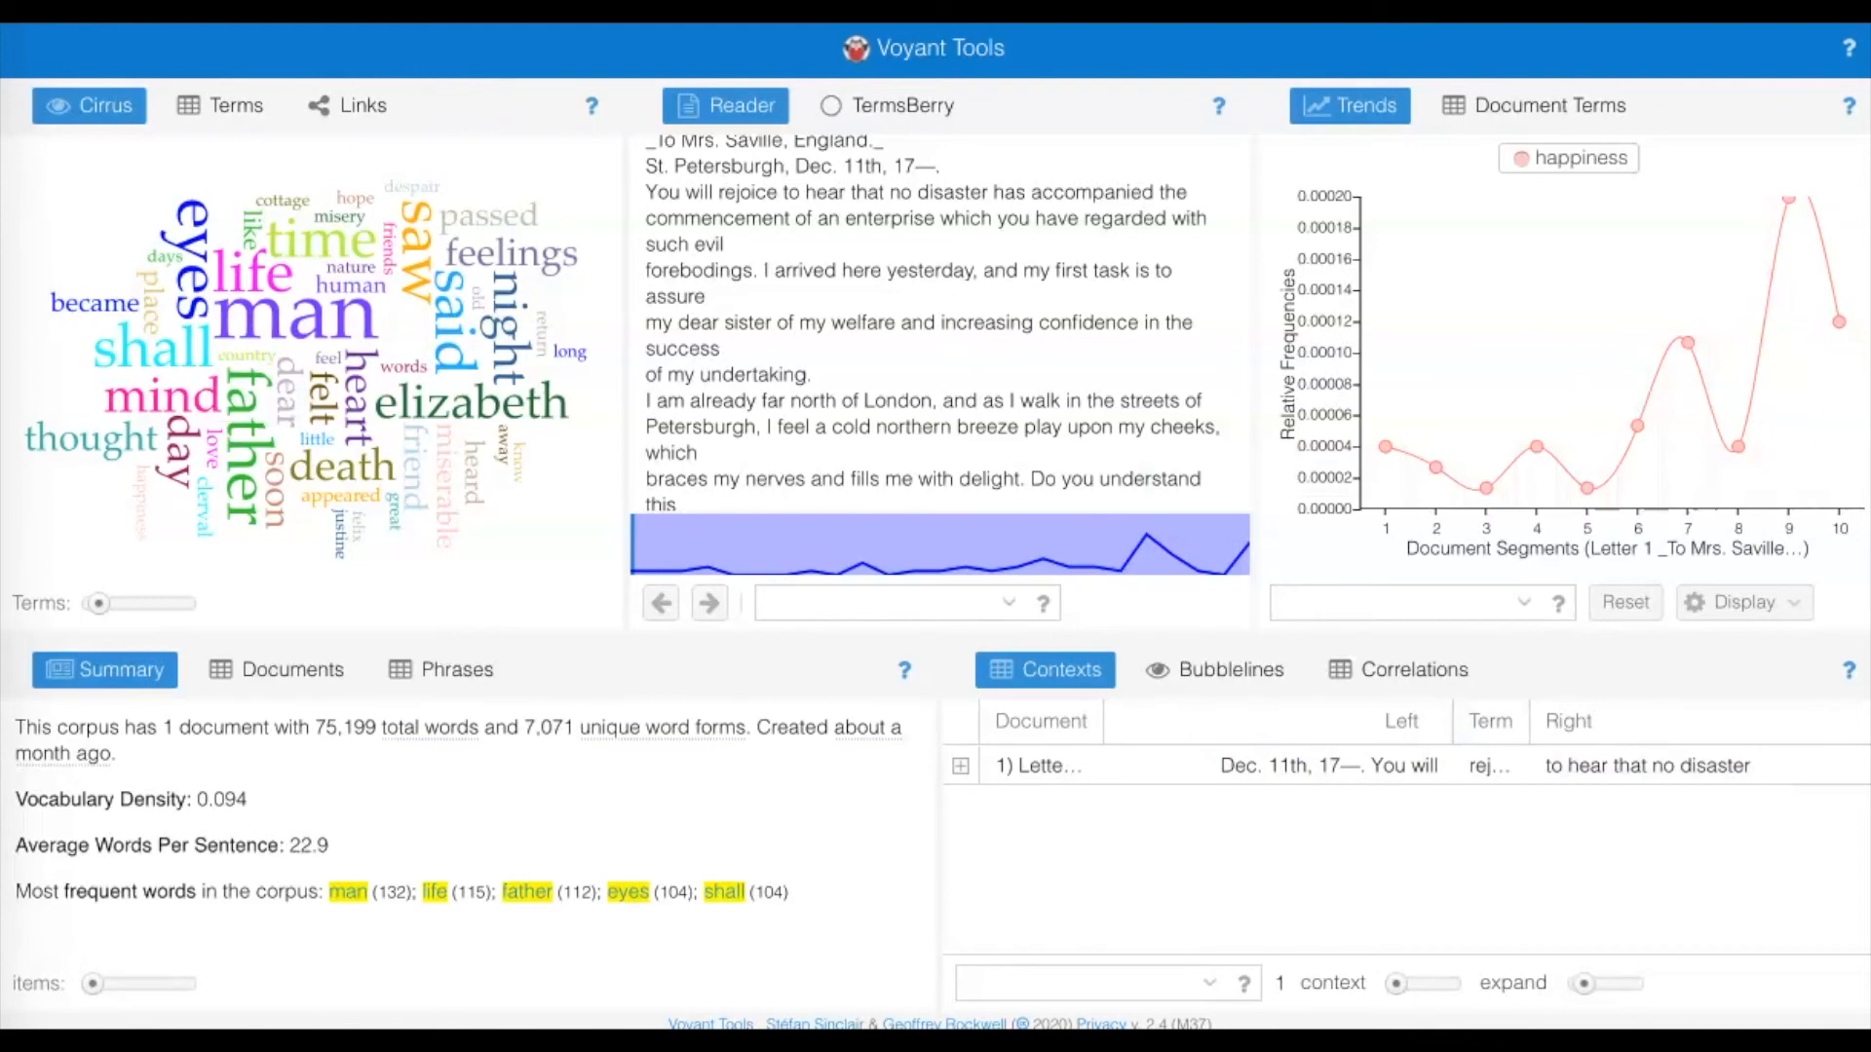
pyautogui.click(875, 546)
# Search the Contexts for "happiness" and open the passage beginning "my firmest hopes of future" in the Reader.
pyautogui.click(1075, 984)
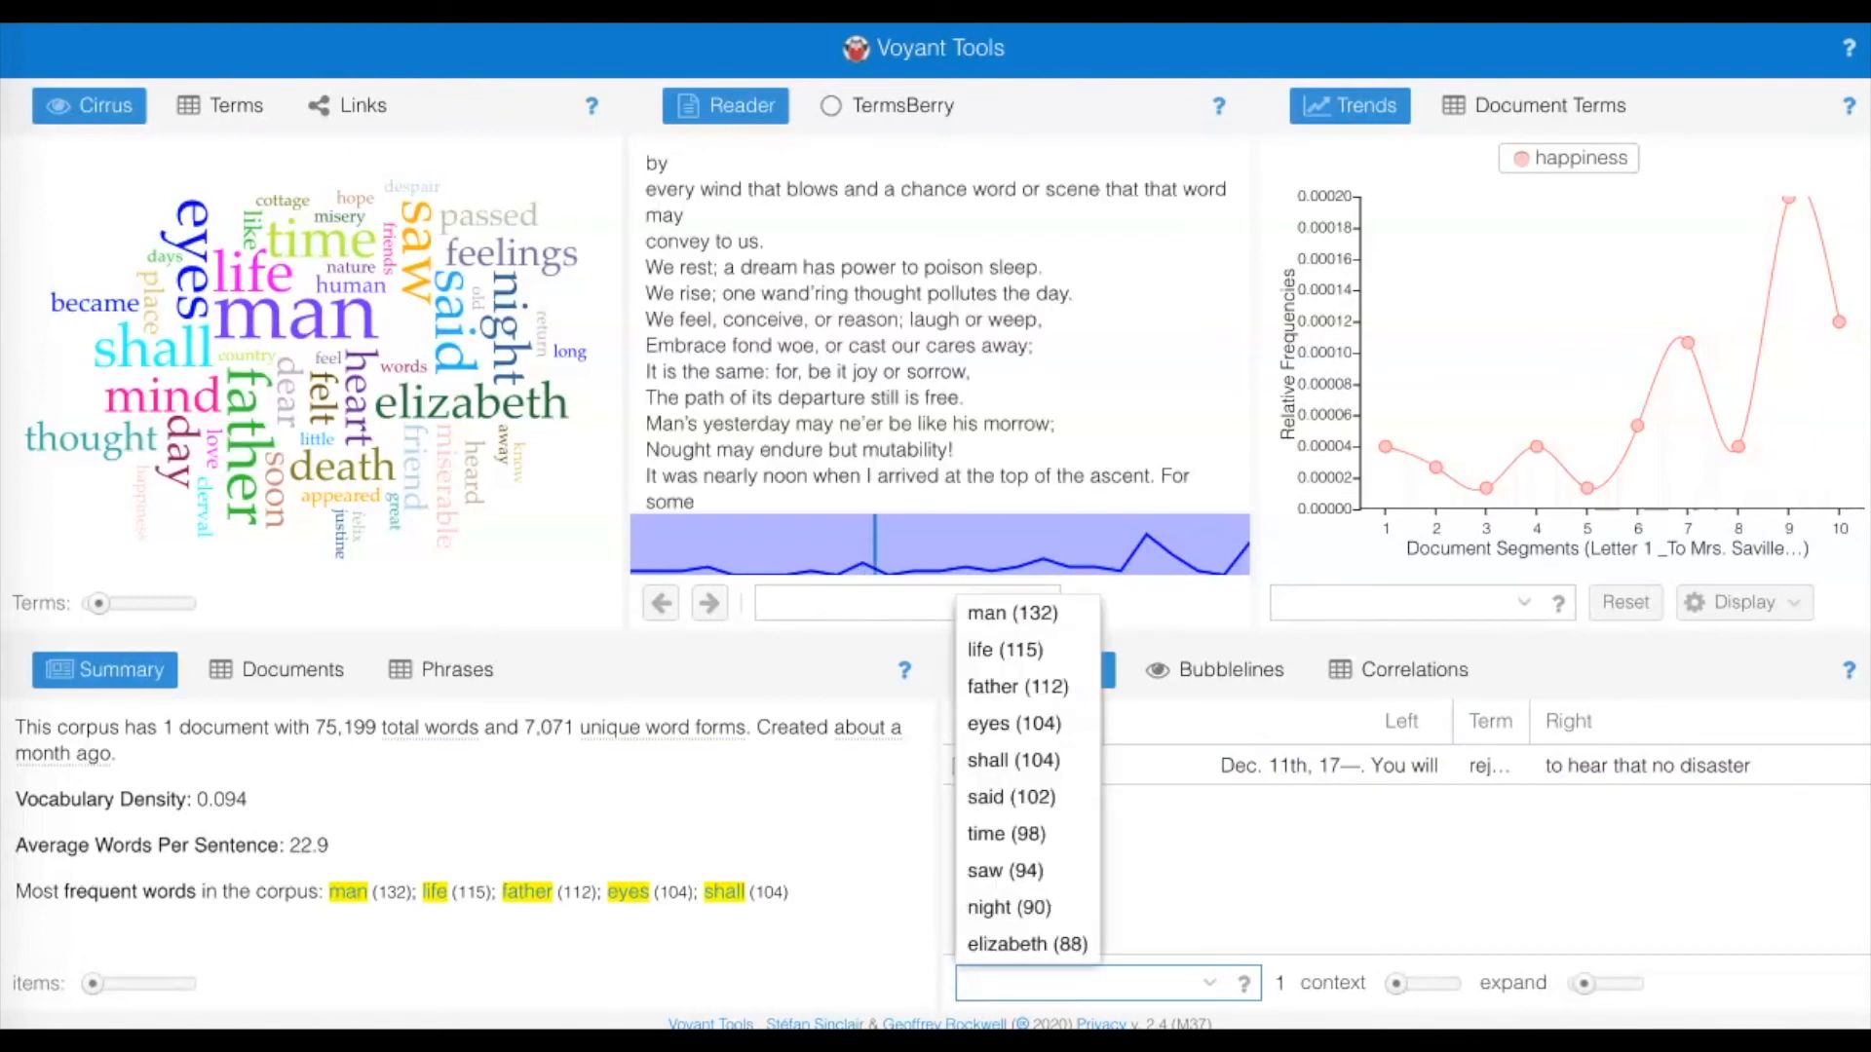
pyautogui.write('happiness')
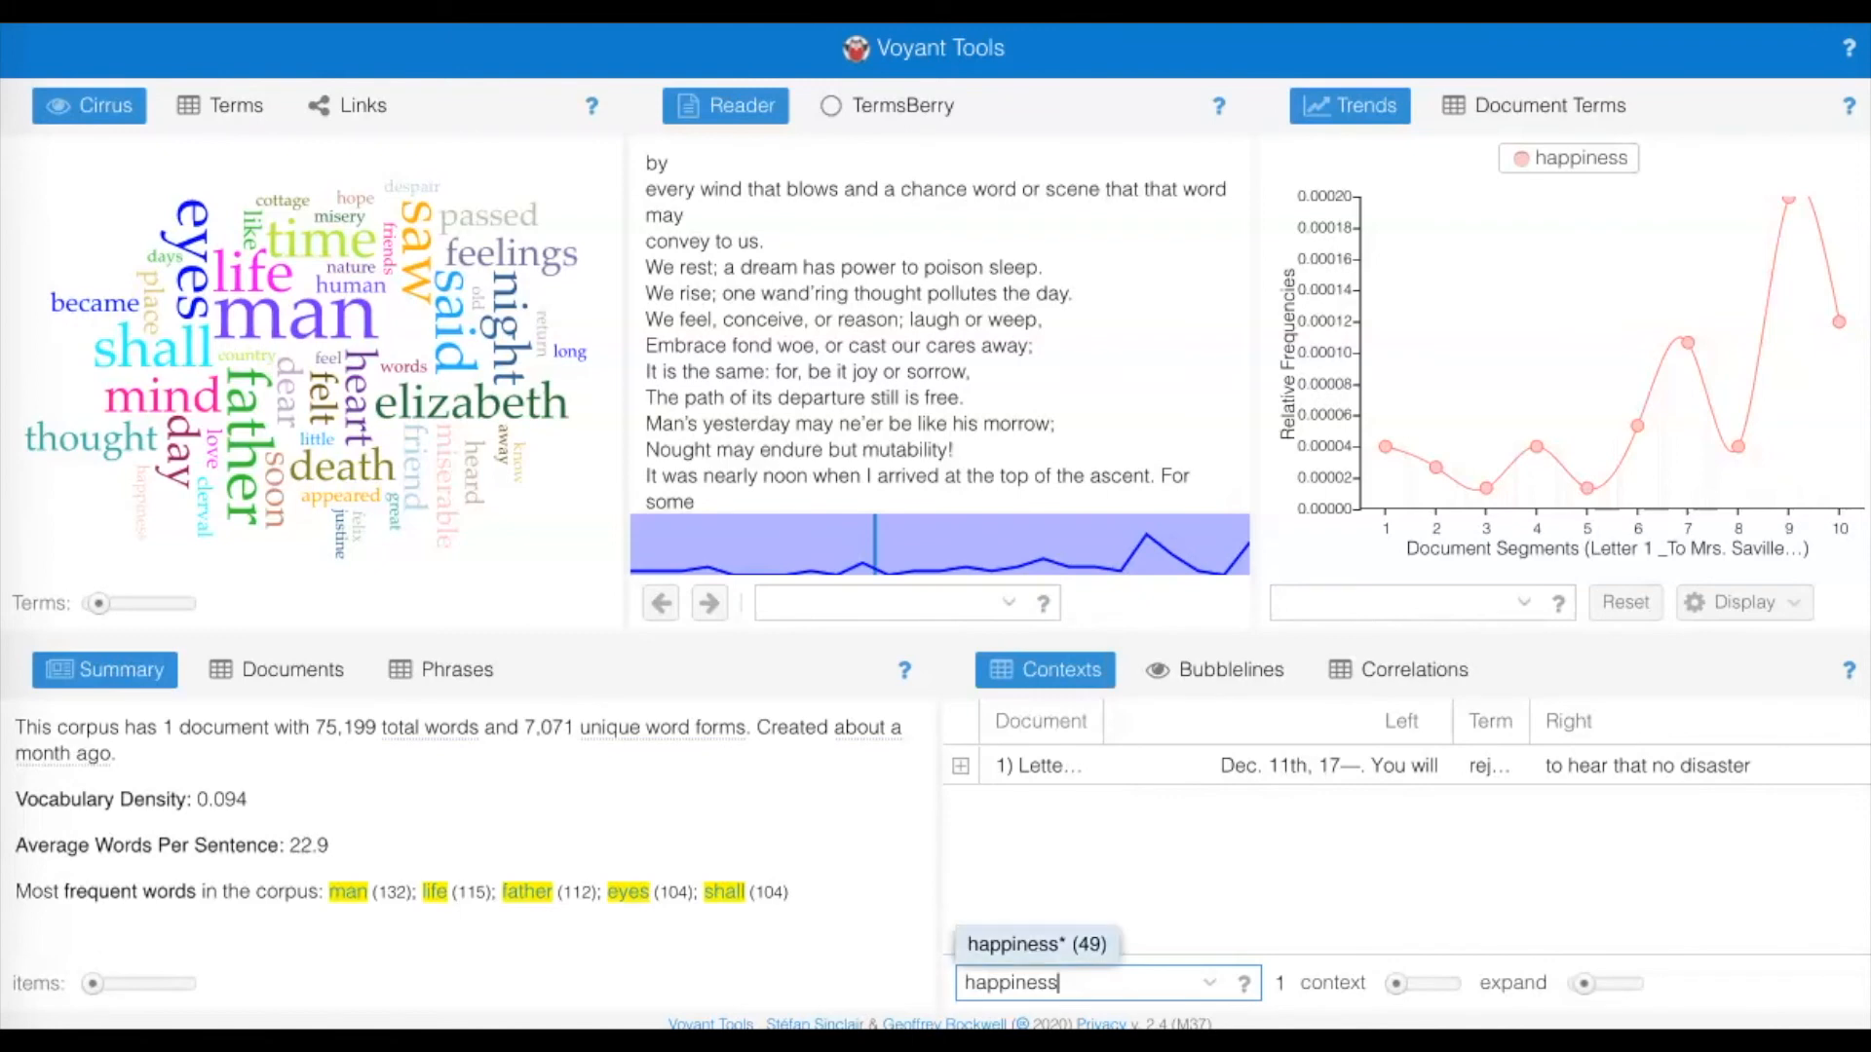
pyautogui.press('Return')
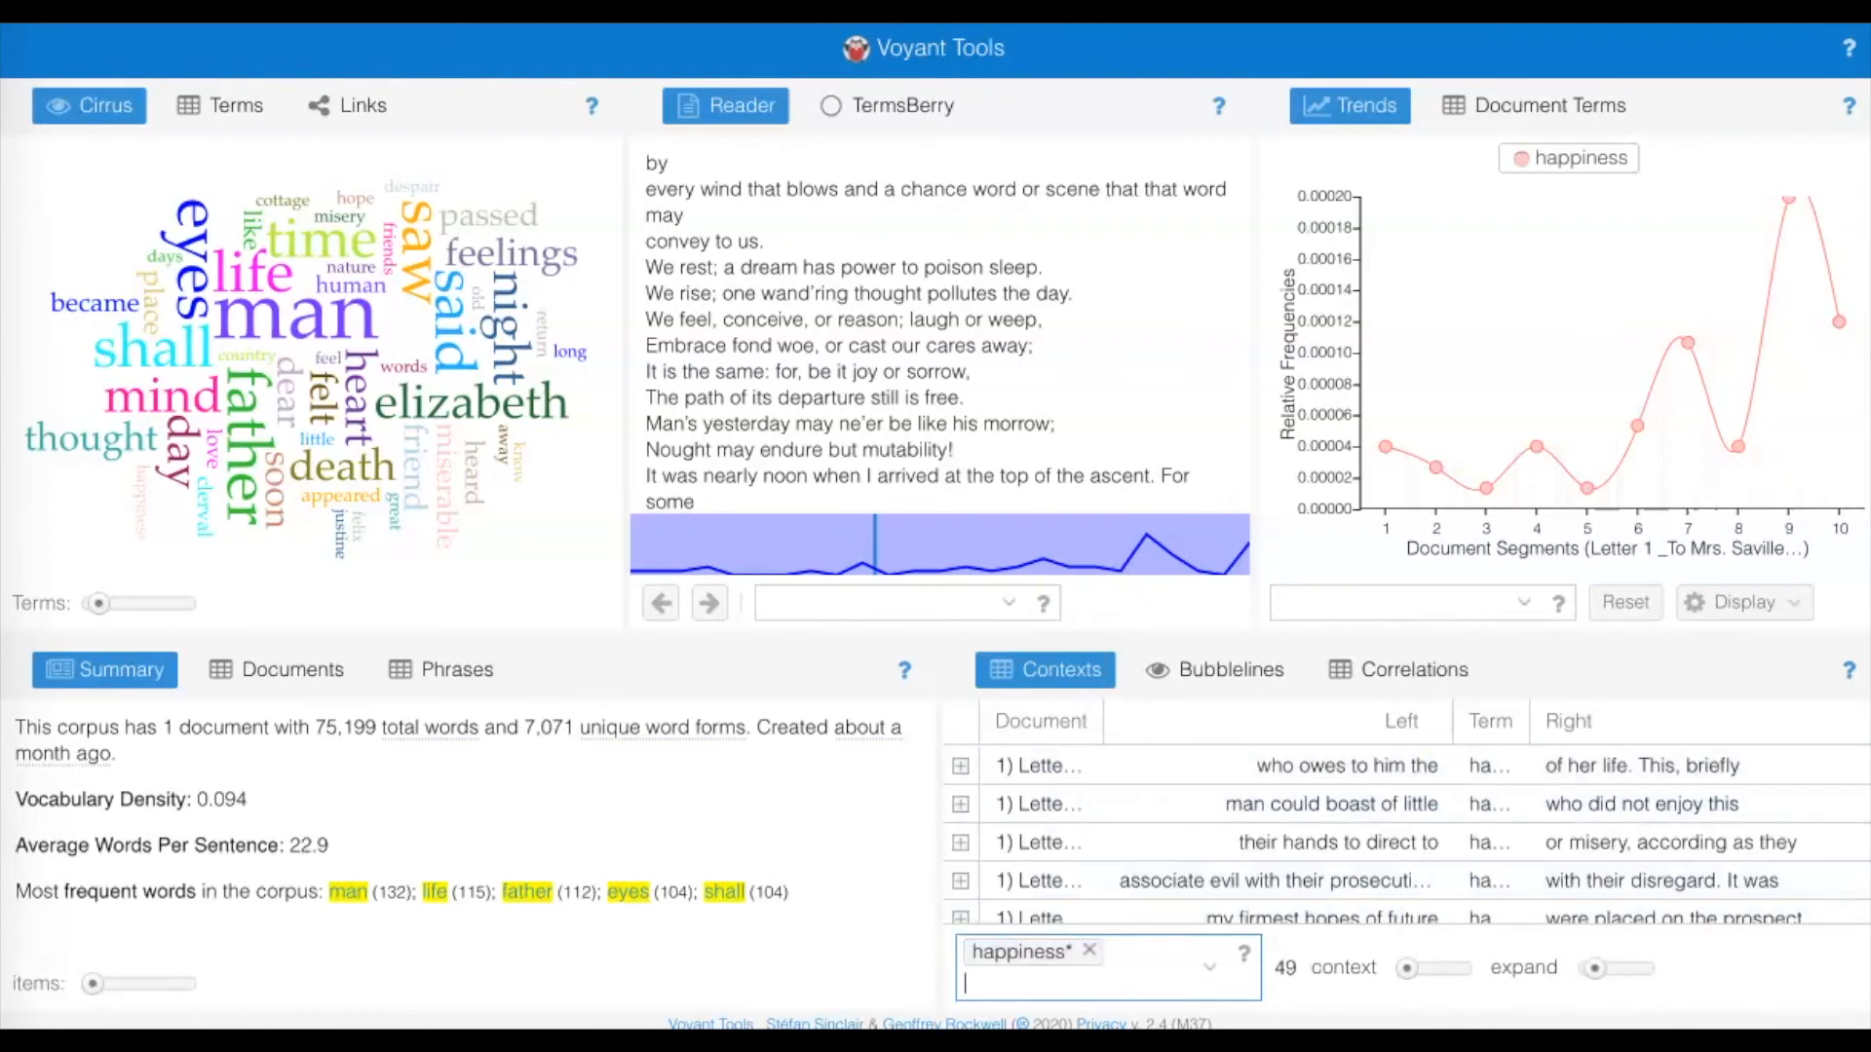
pyautogui.click(1063, 980)
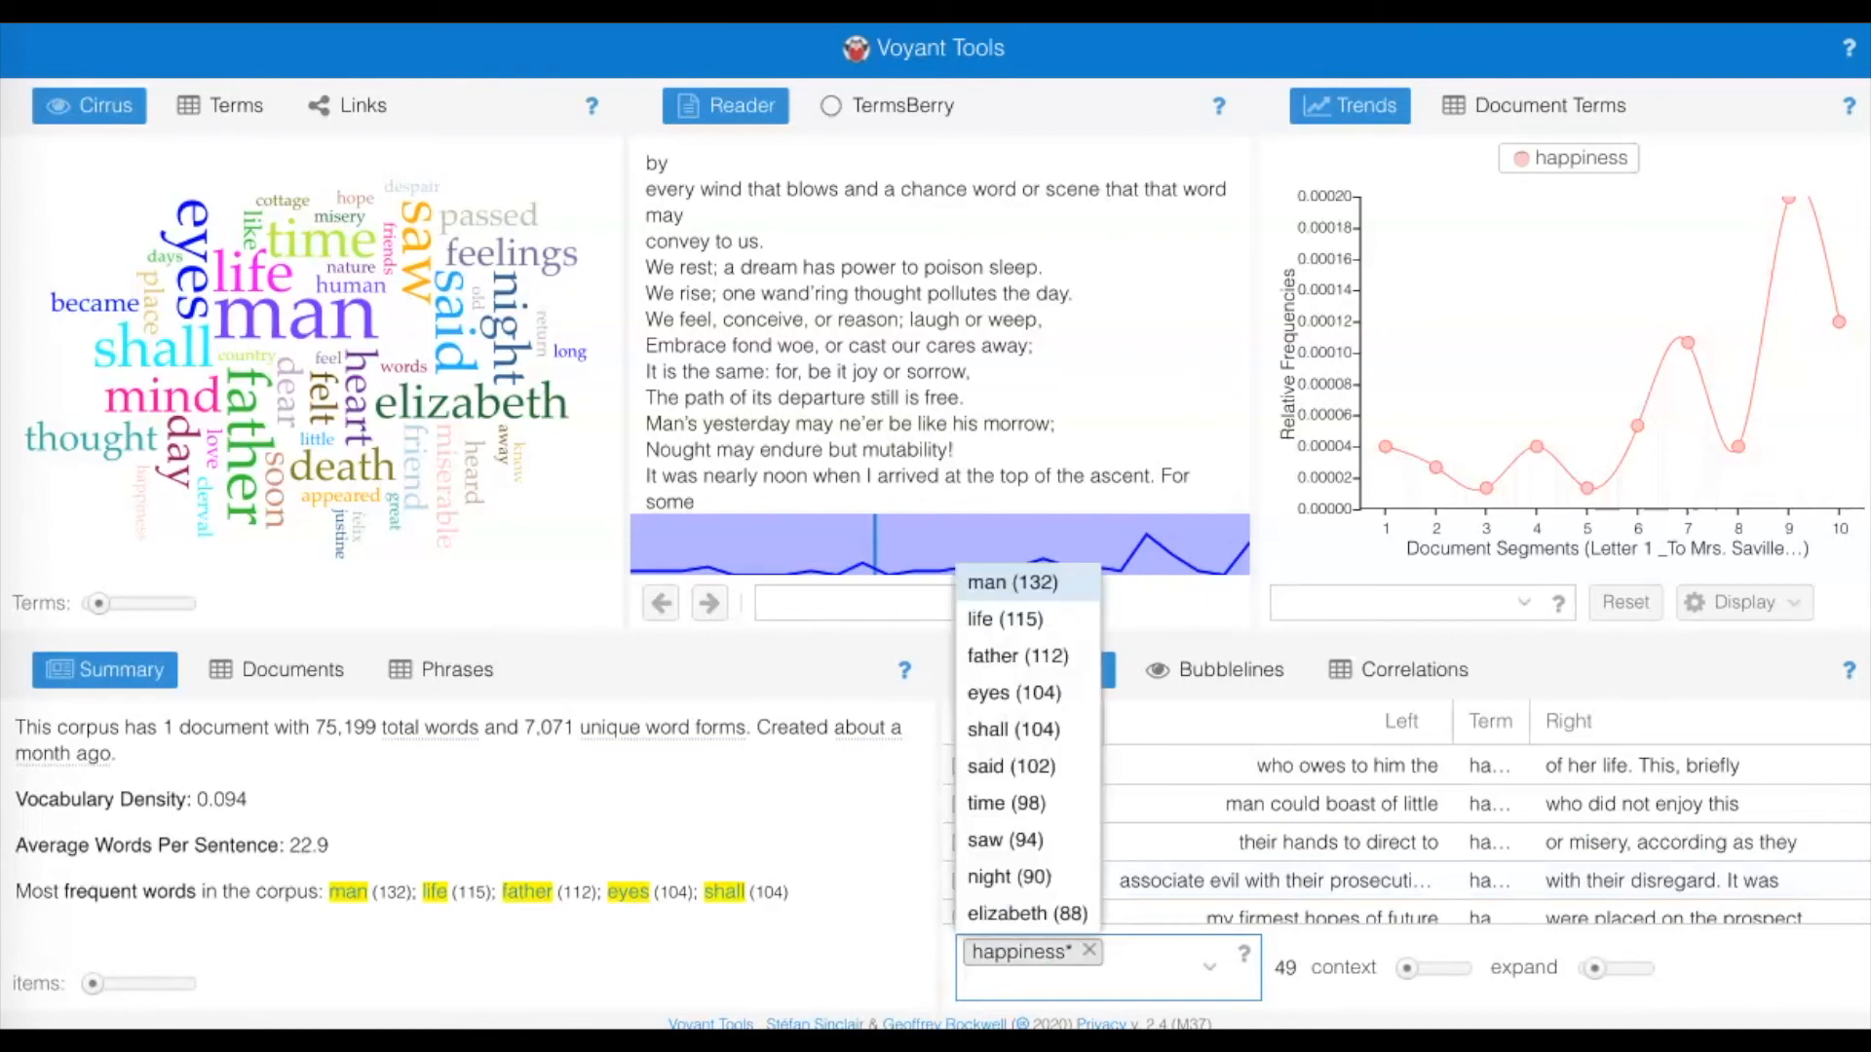
pyautogui.click(1323, 916)
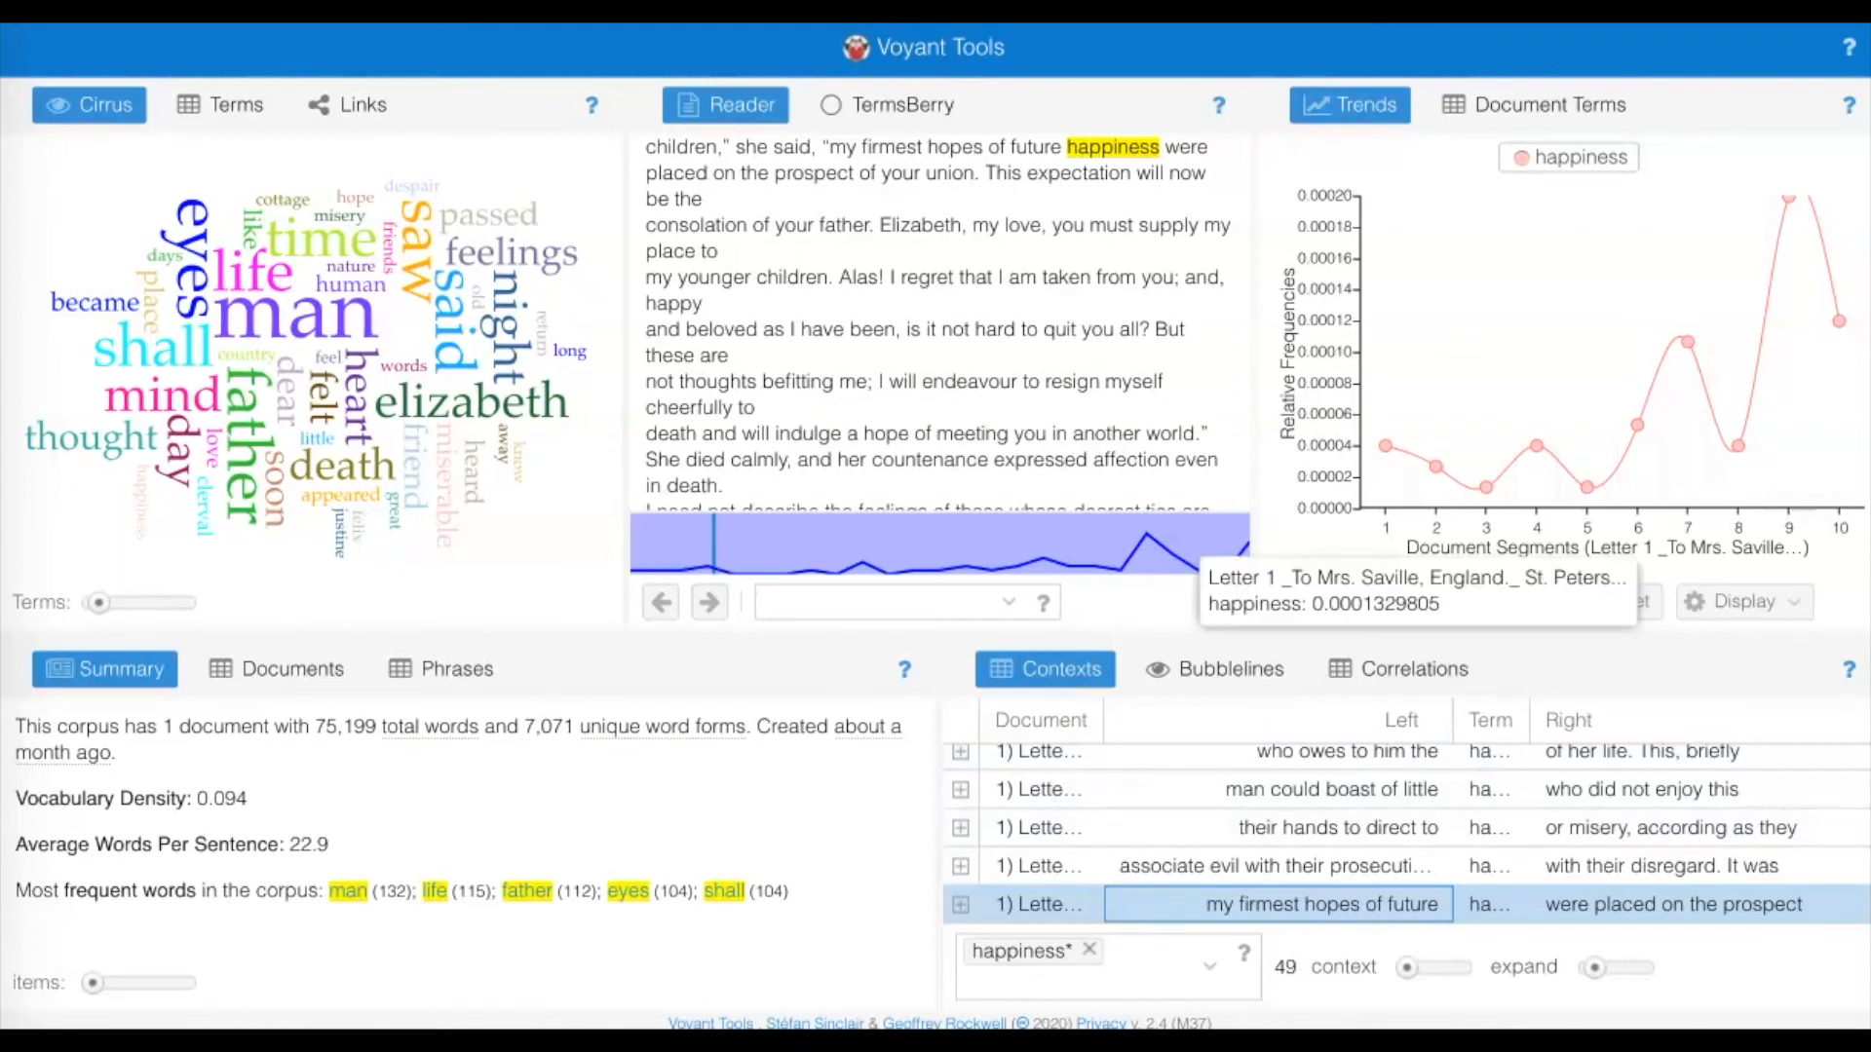
# Check the relative frequency of "happiness" in segment 9 of the Trends graph.
pyautogui.moveTo(141, 509)
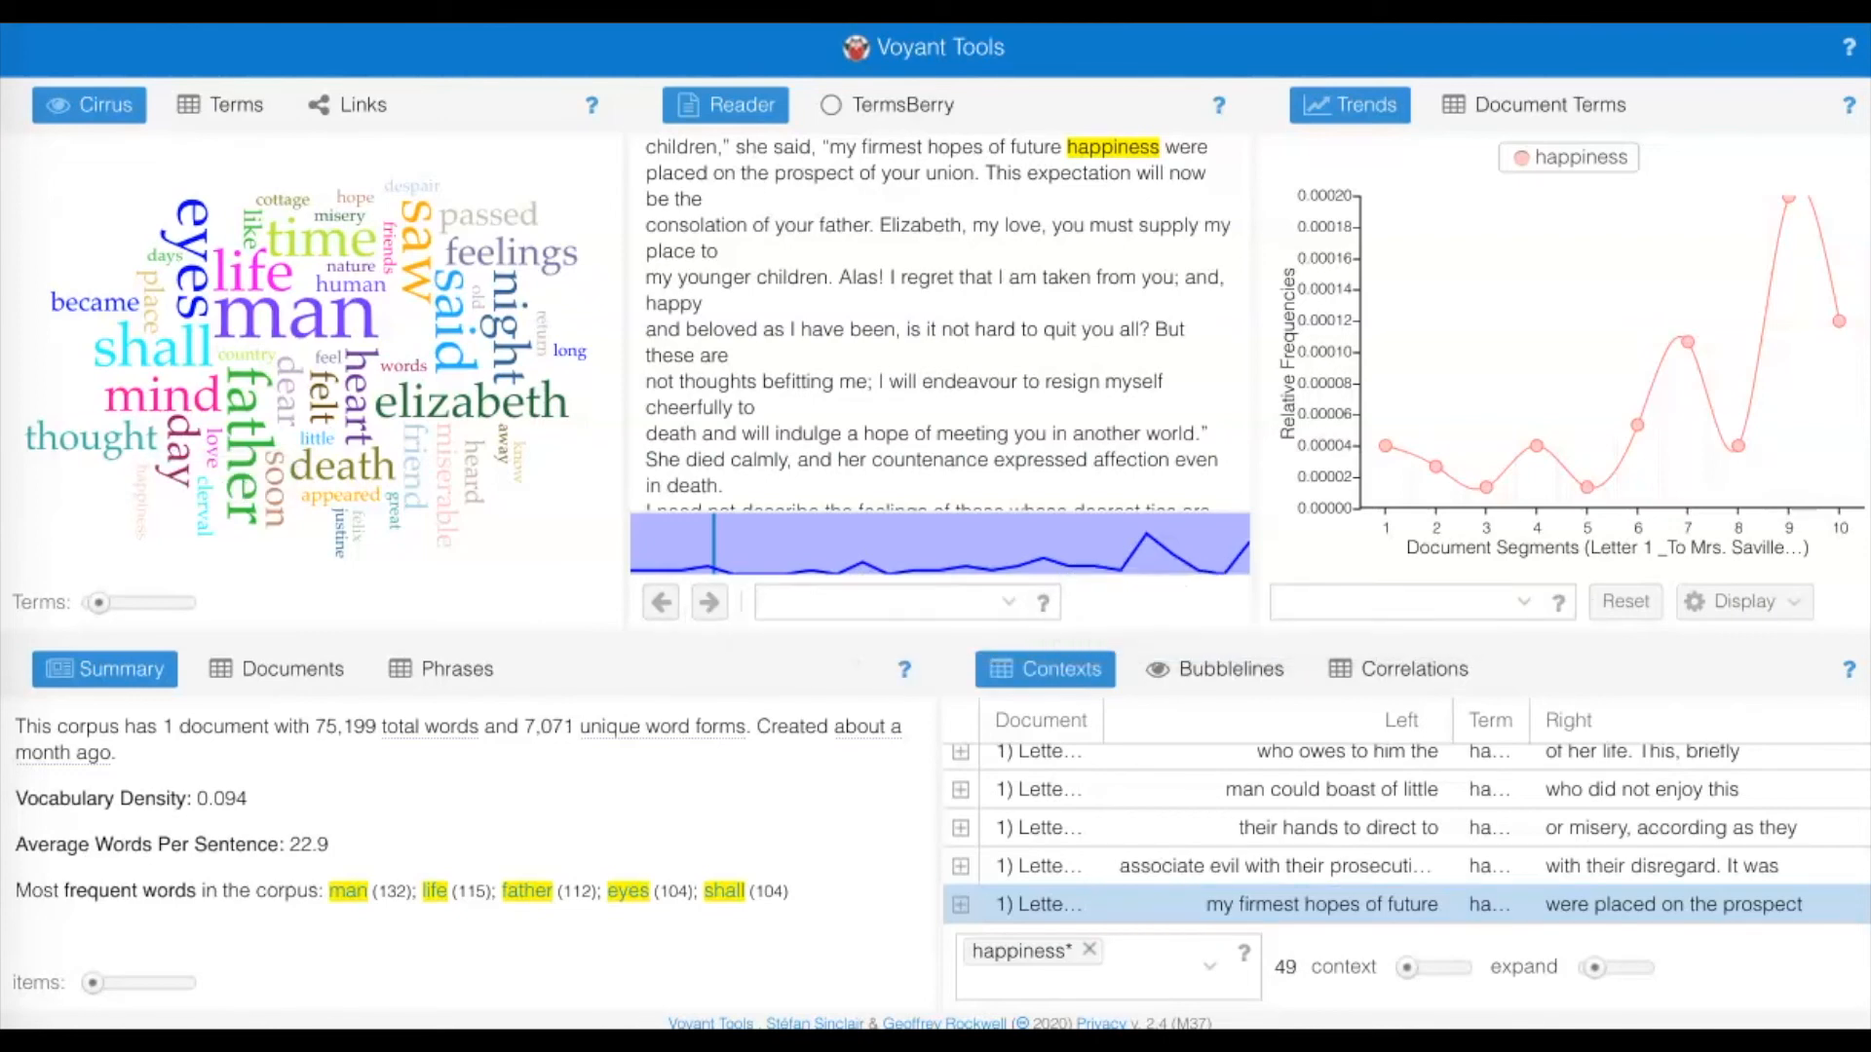
pyautogui.moveTo(1637, 425)
pyautogui.moveTo(1789, 199)
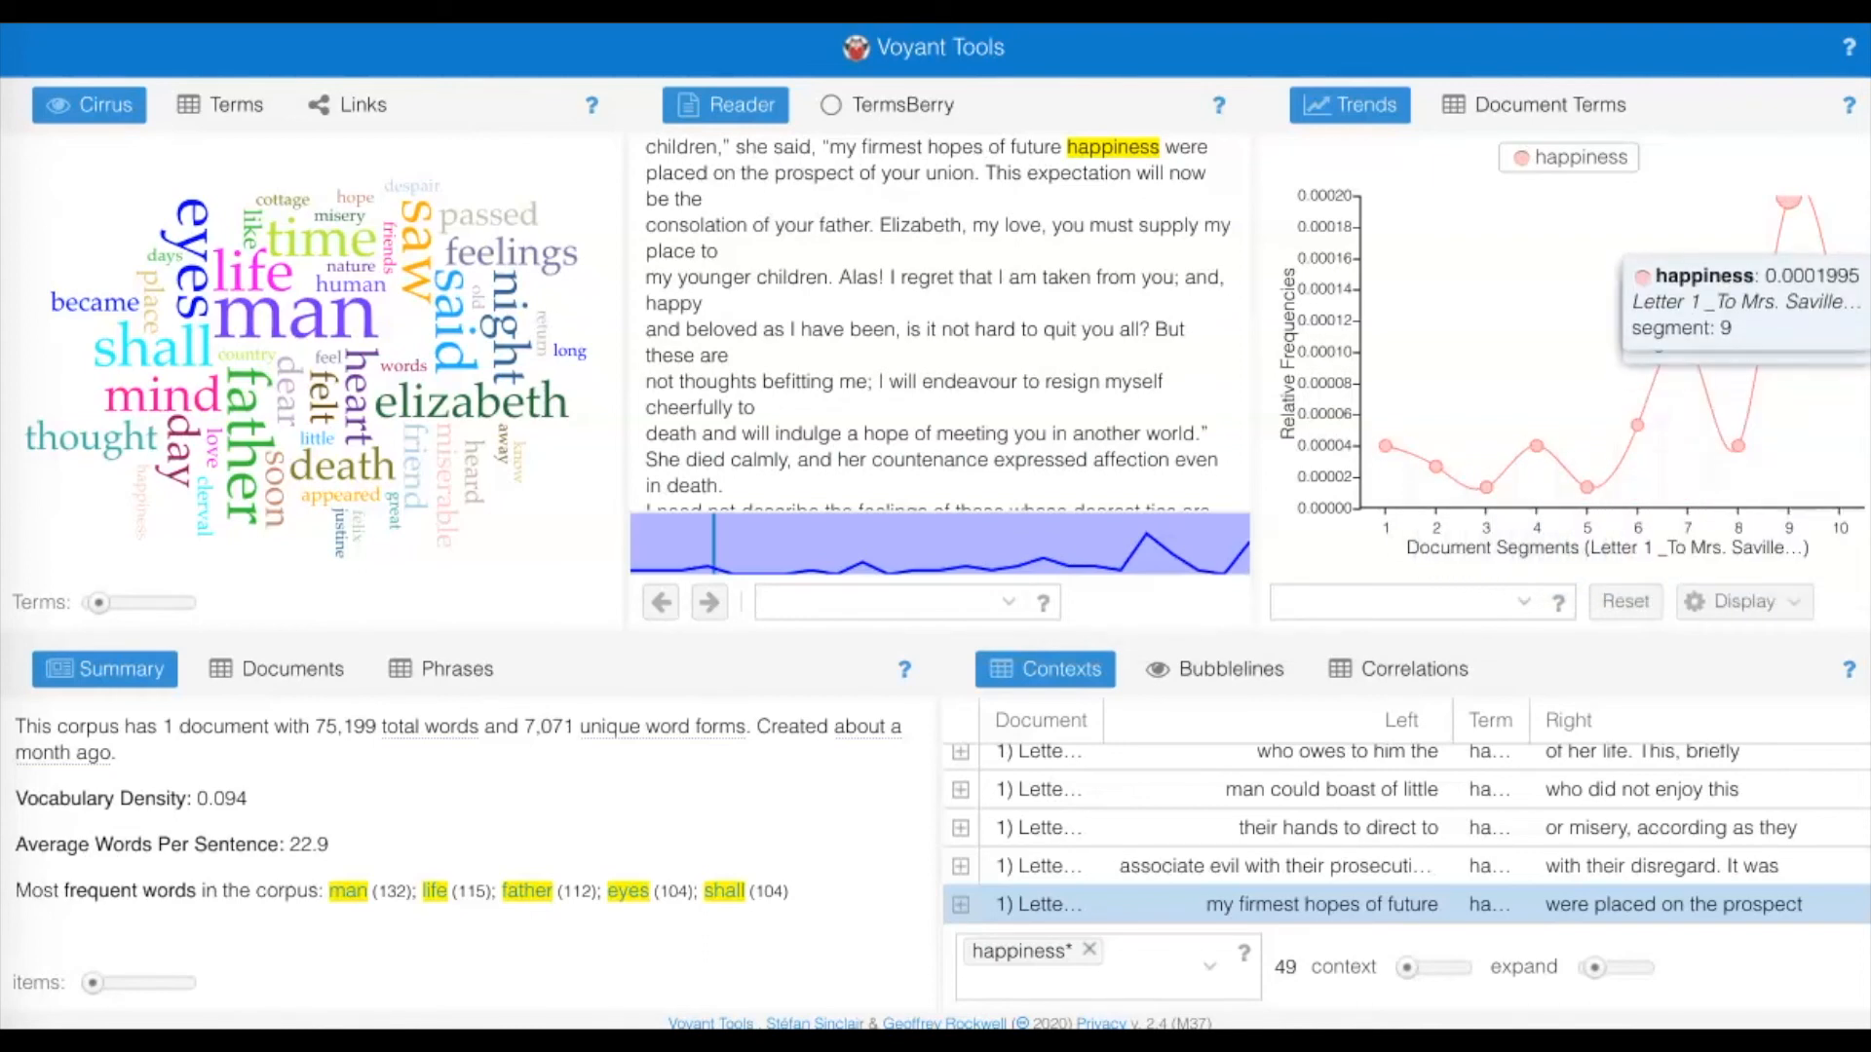